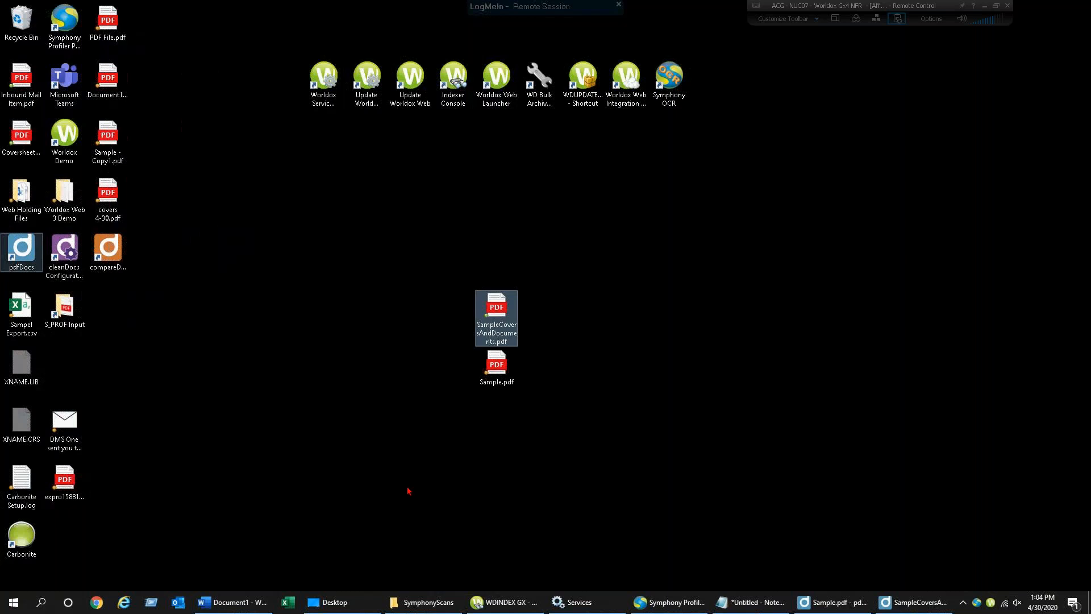
Switch to Worldox GX4, create 5 Symphony Imaging cover sheets, and close their PDF after highlighting the first sheet's ID
left_click(990, 604)
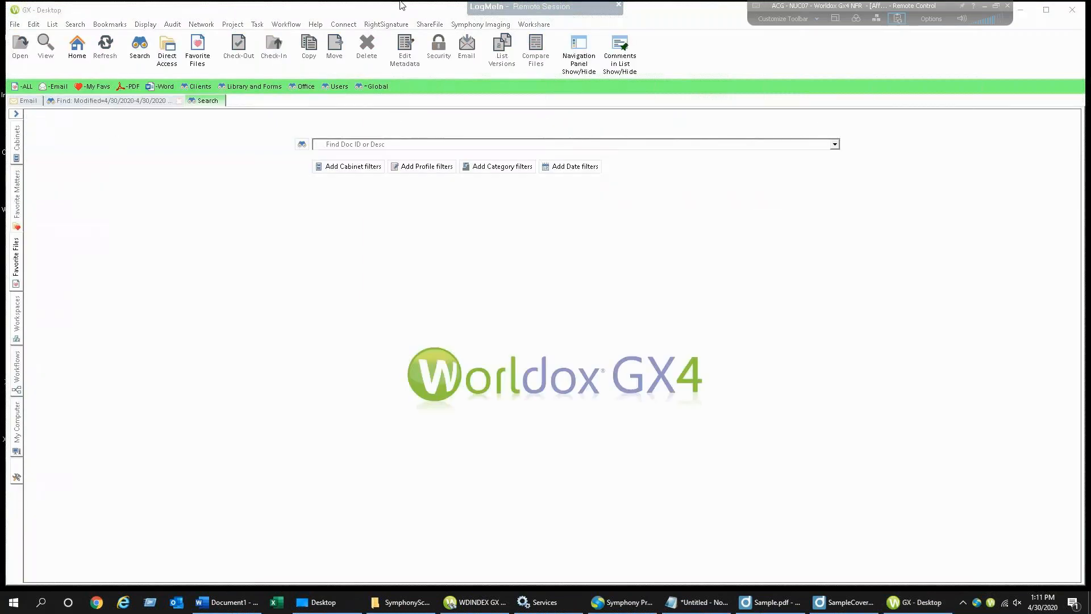
left_click(466, 25)
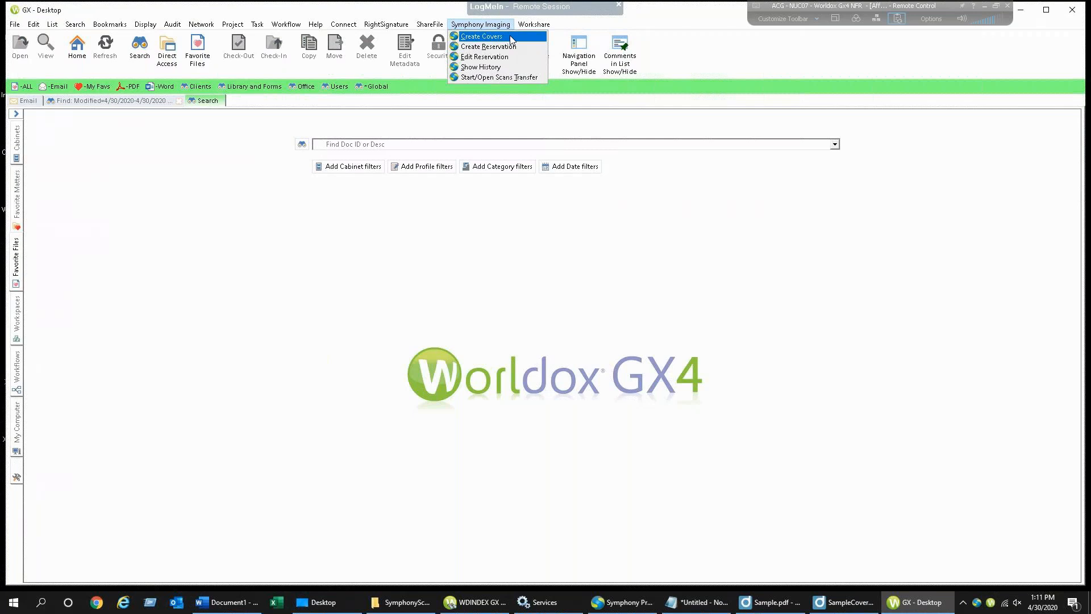
left_click(510, 35)
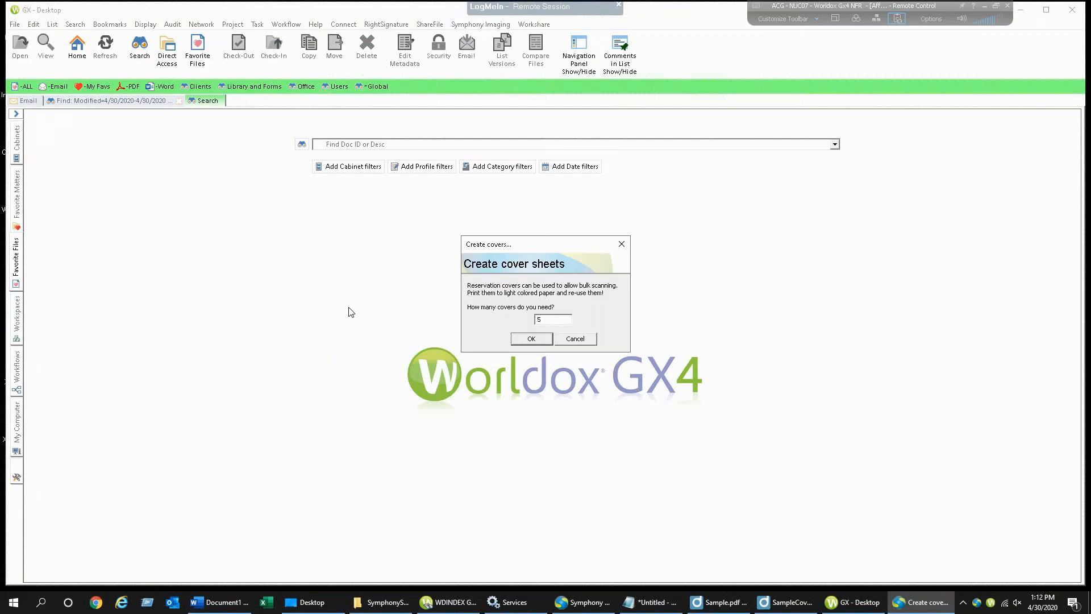
left_click(556, 321)
left_click(531, 338)
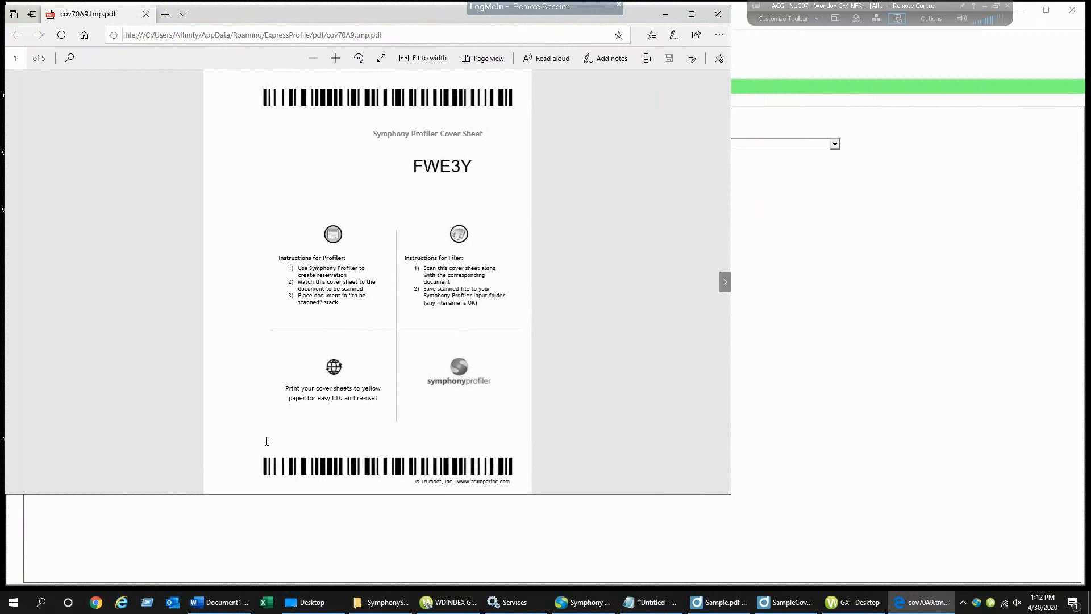
left_click_drag(414, 171, 474, 177)
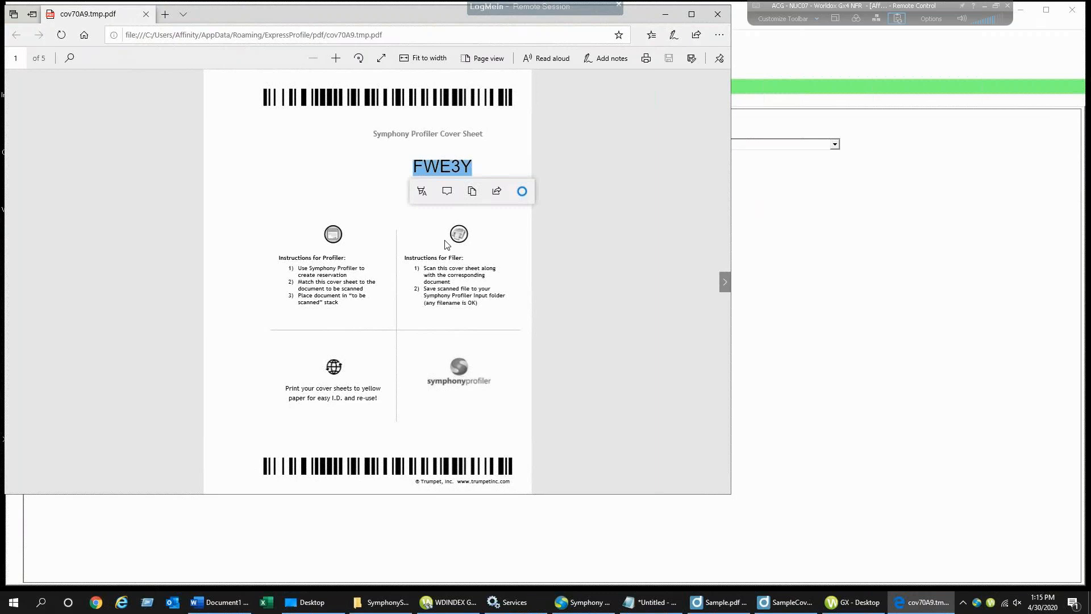
left_click(718, 14)
Switch to Sample.pdf in pdfDocs and copy the reservation ID from its Symphony Profiler cover sheet
left_click(465, 24)
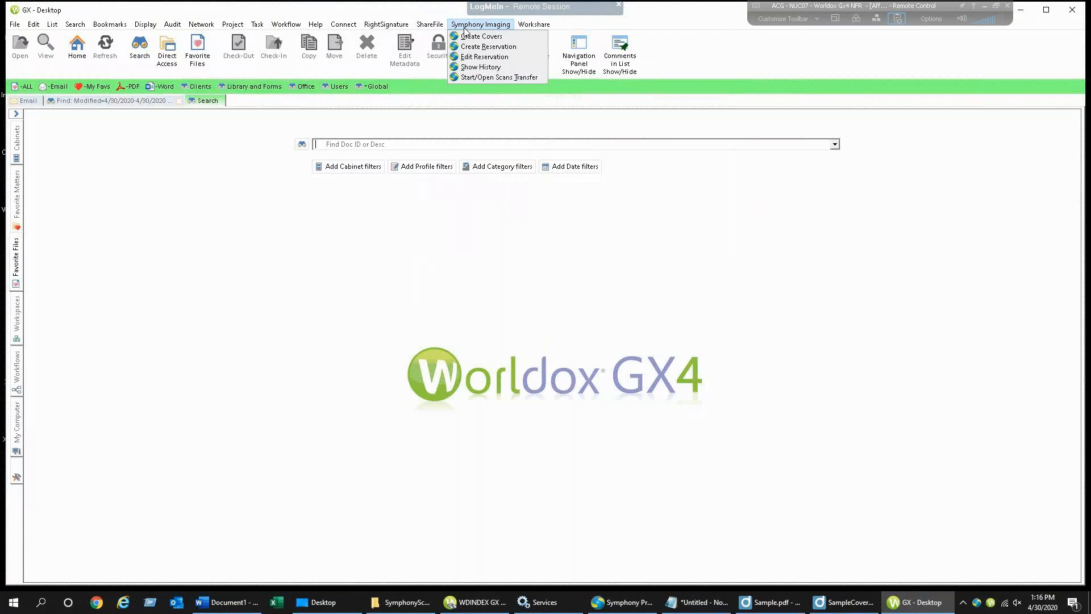
left_click(764, 601)
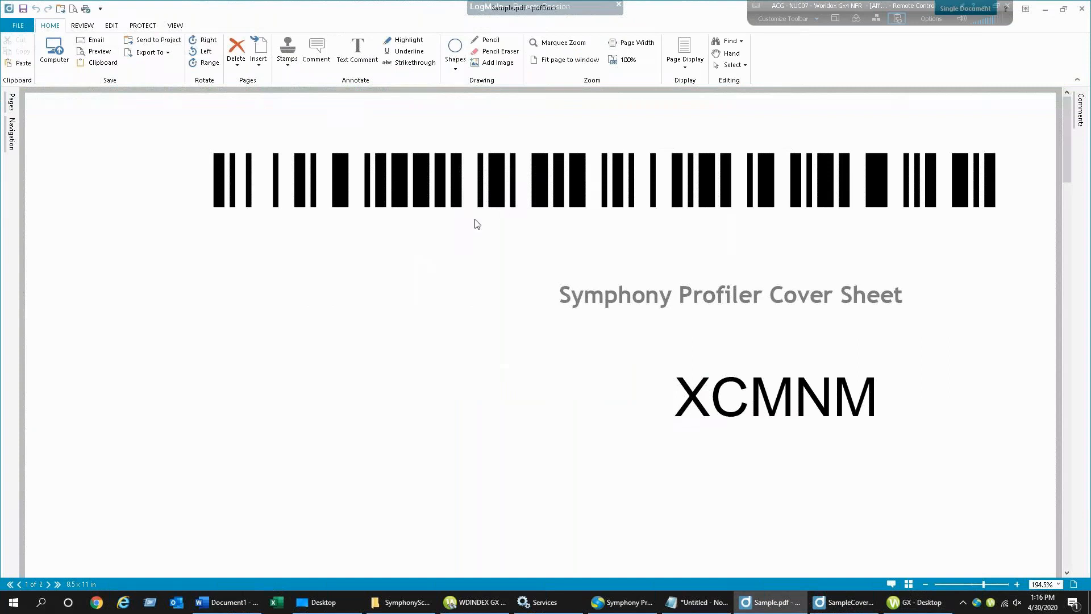
scroll(476, 223, "down", 5)
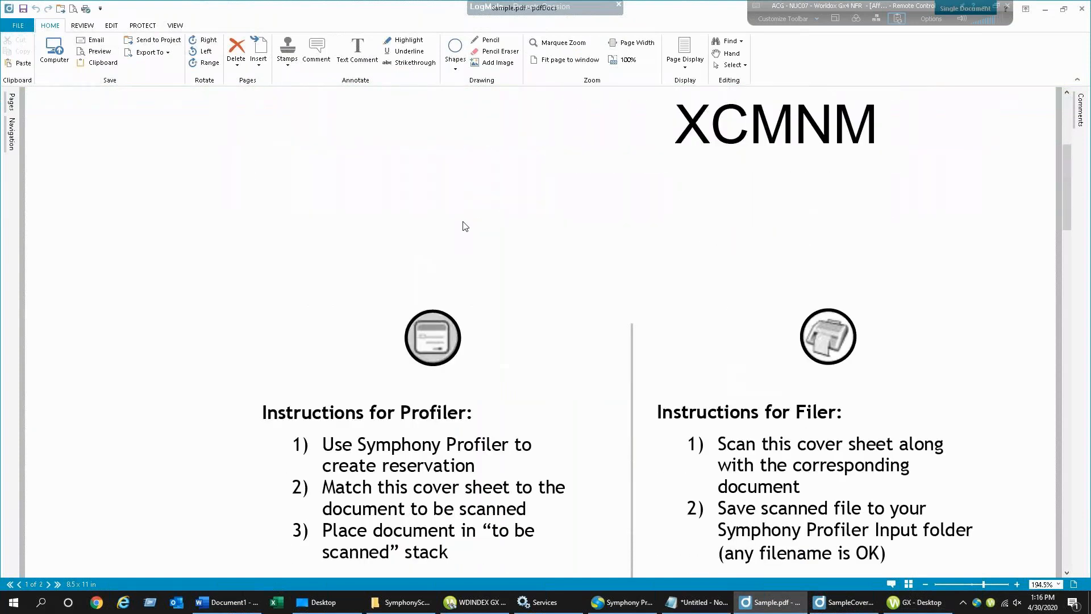
scroll(469, 231, "down", 5)
scroll(477, 238, "up", 6)
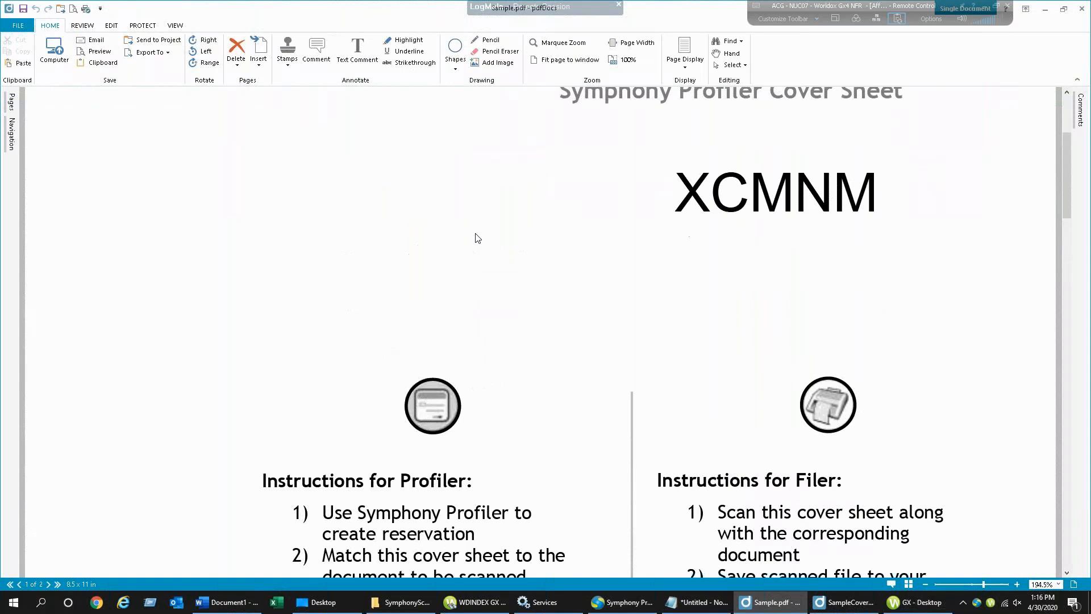
scroll(477, 238, "up", 4)
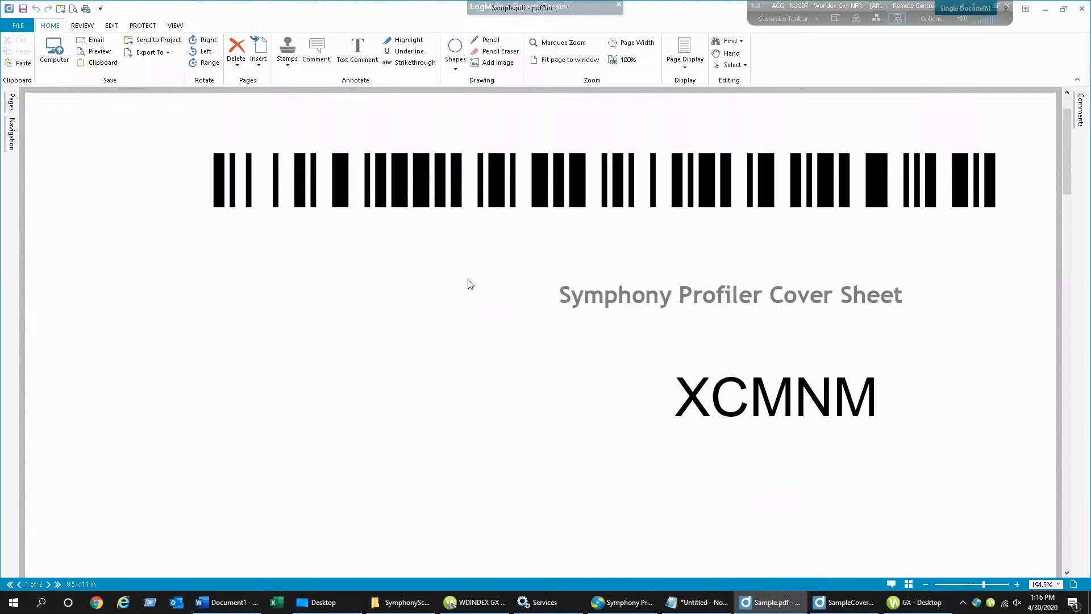
scroll(469, 283, "down", 4)
left_click_drag(684, 196, 909, 214)
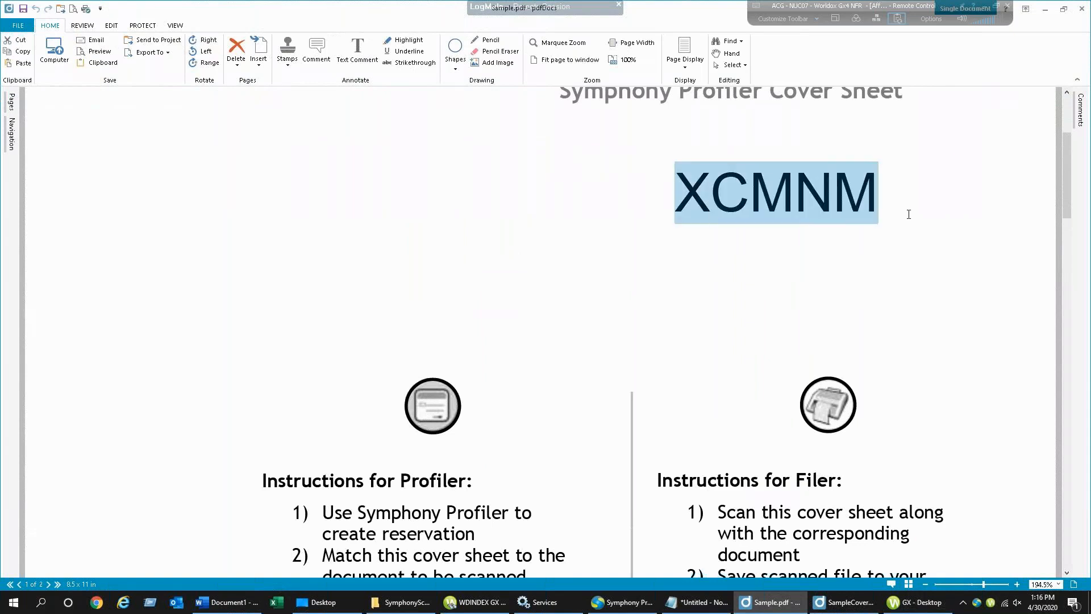
right_click(737, 186)
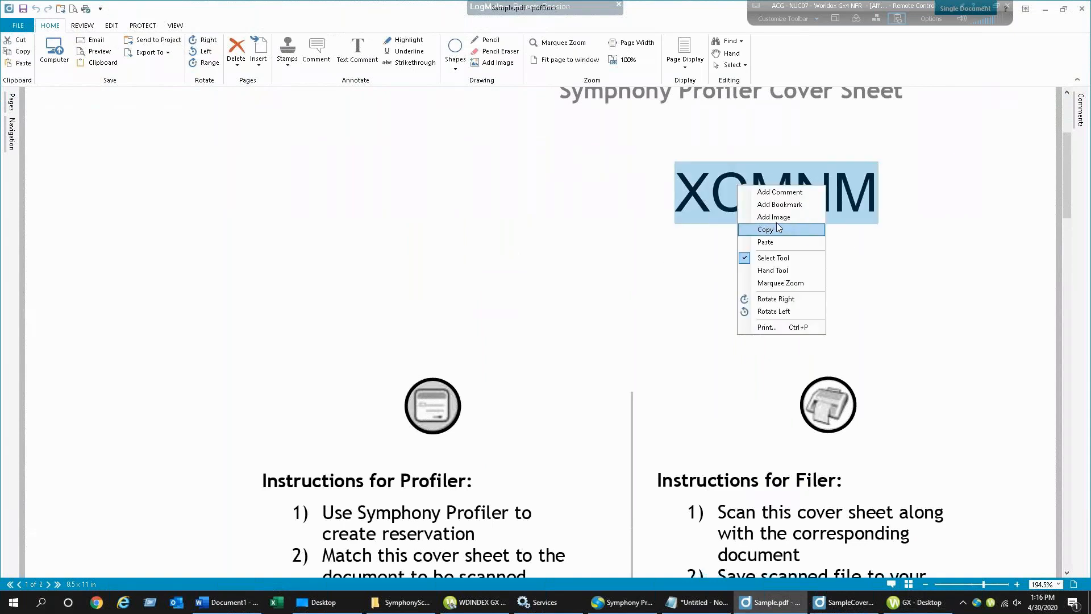
left_click(774, 229)
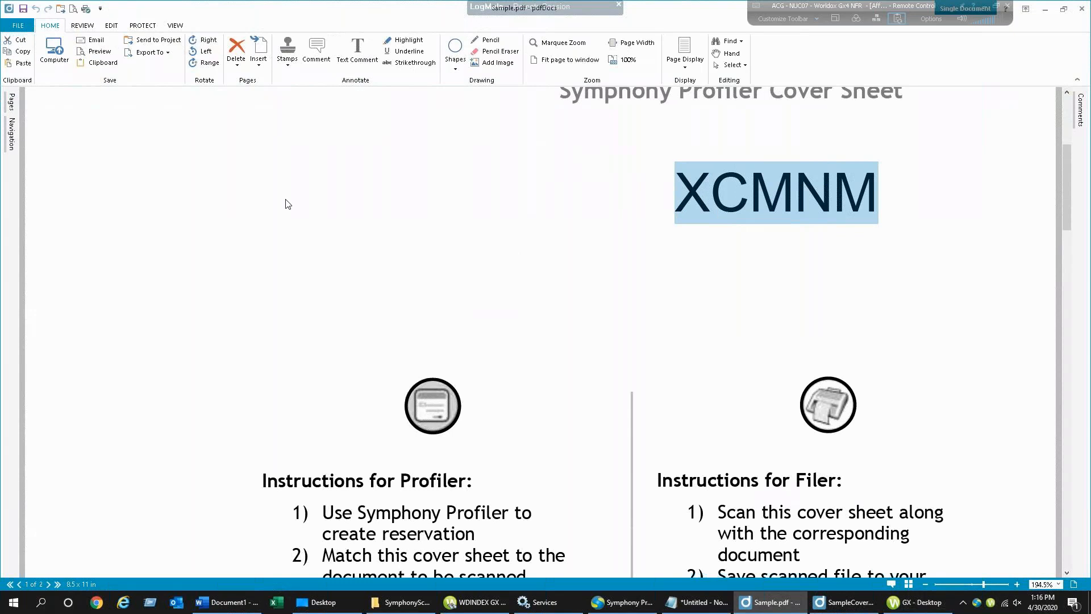
Examine the barcoded cover sheet and the document page that follows it in Sample.pdf
scroll(545, 206, "up", 4)
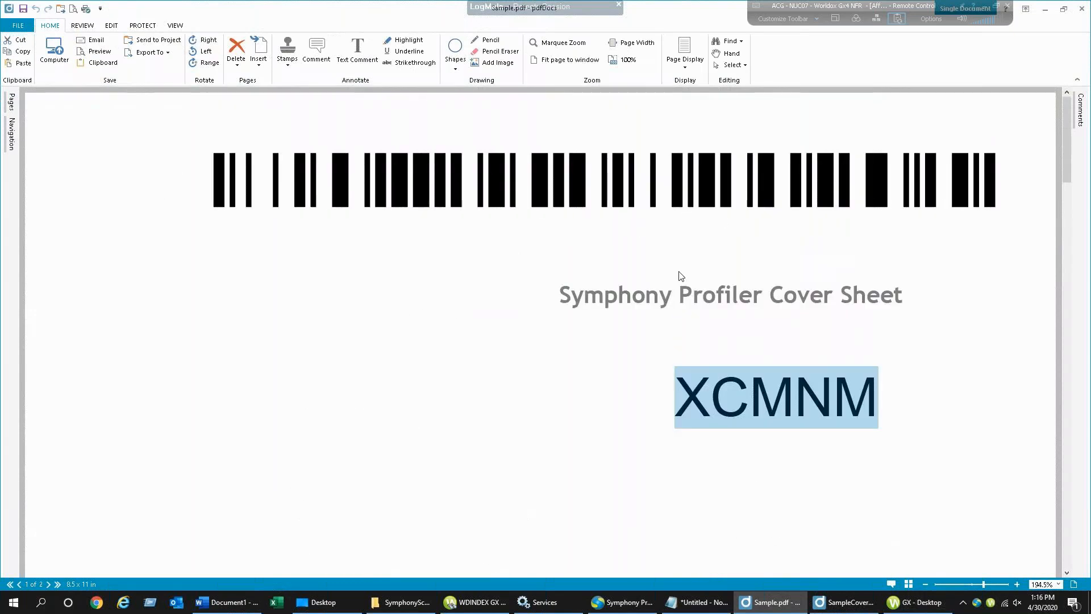
scroll(422, 320, "down", 15)
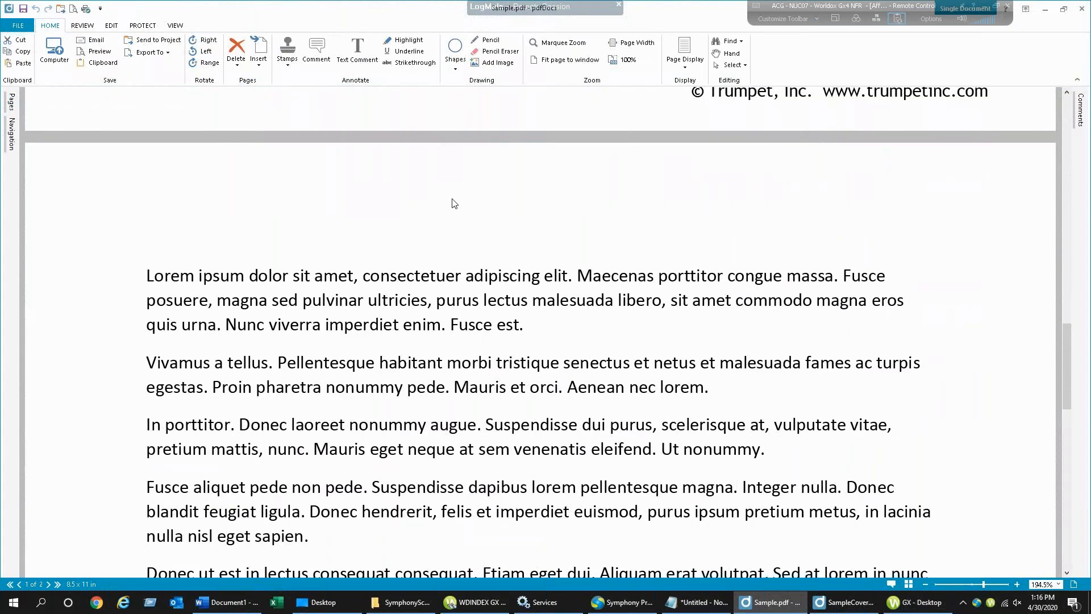
scroll(455, 203, "up", 7)
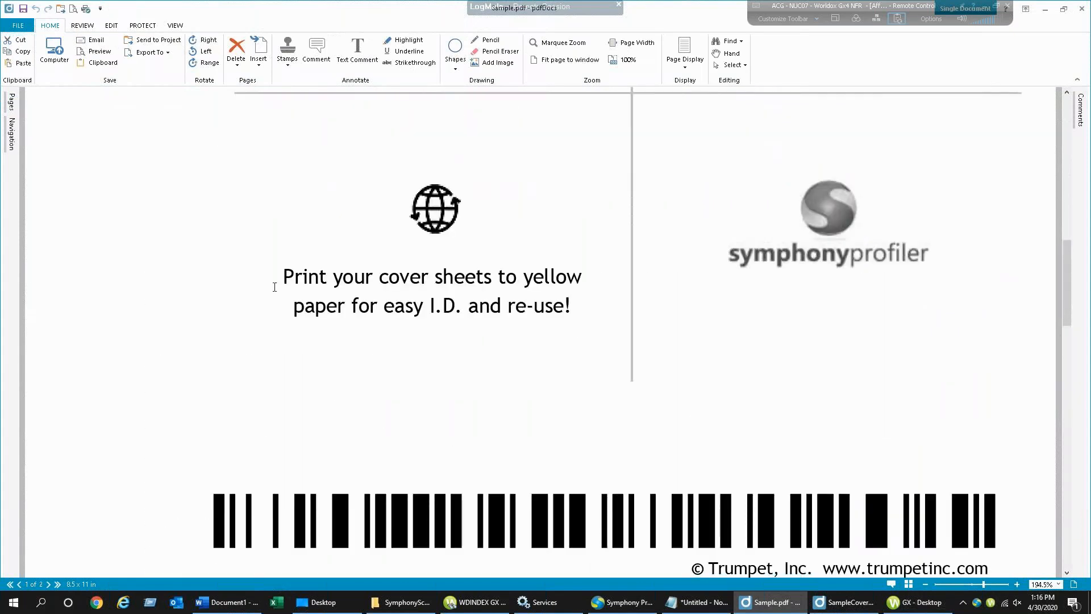
scroll(284, 288, "down", 7)
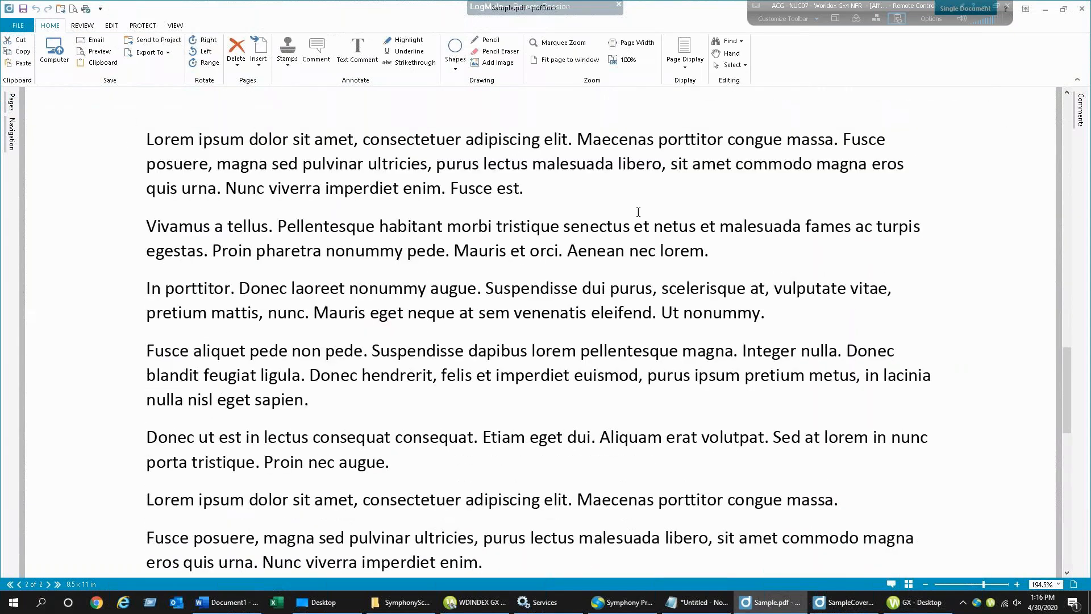
scroll(407, 458, "down", 5)
scroll(409, 455, "up", 6)
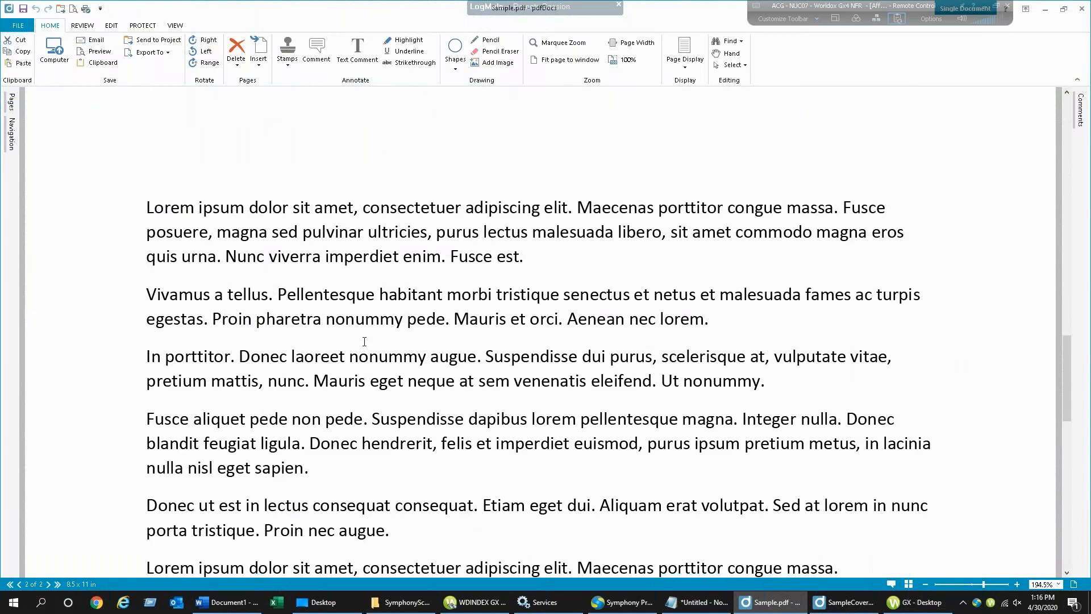
scroll(351, 294, "up", 3)
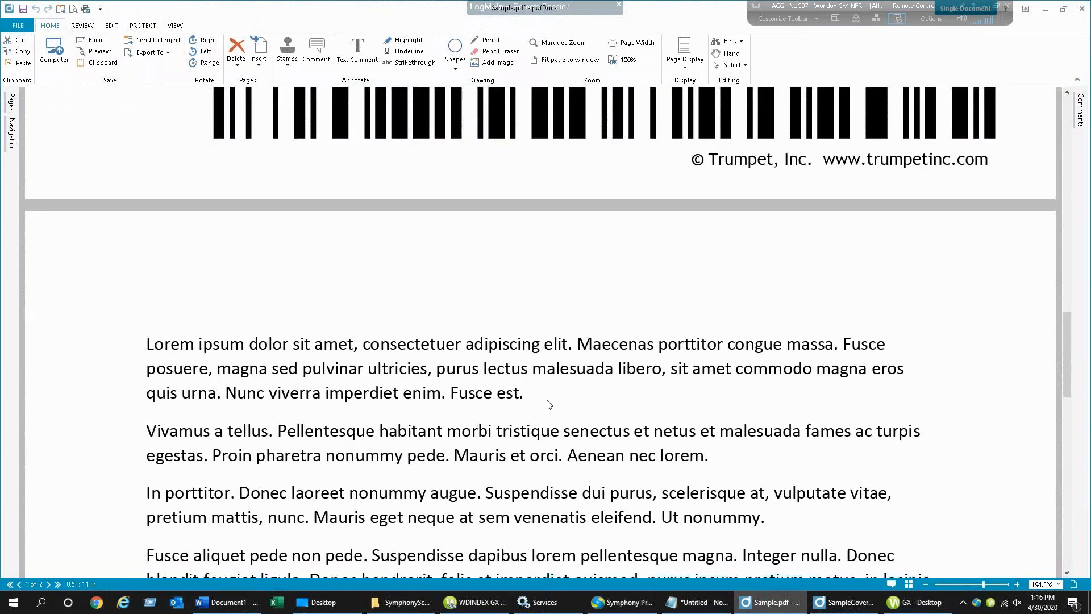
scroll(546, 400, "up", 10)
scroll(547, 404, "up", 10)
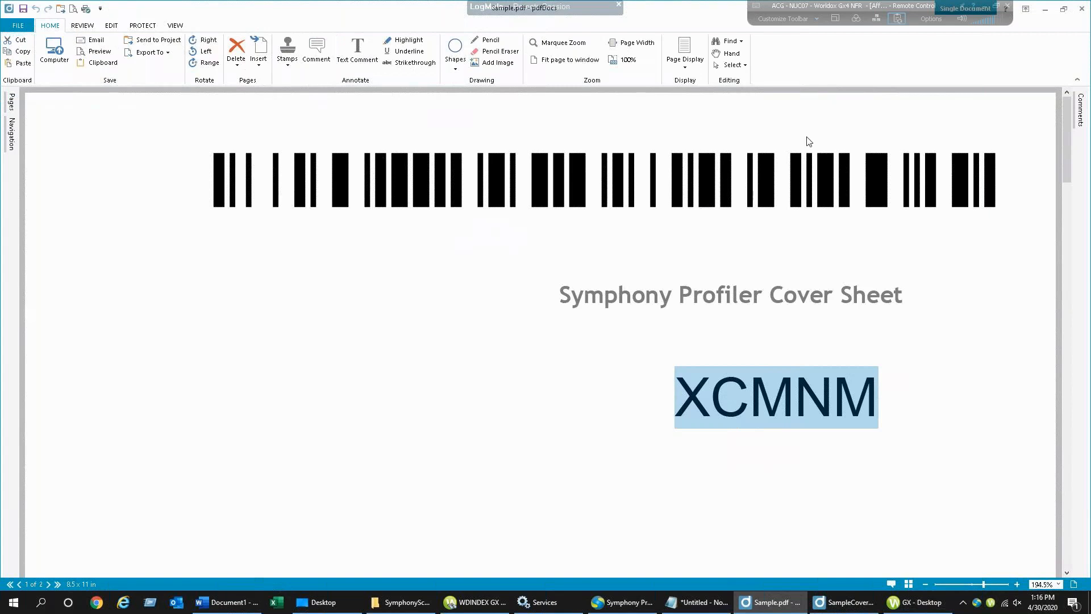
right_click(795, 405)
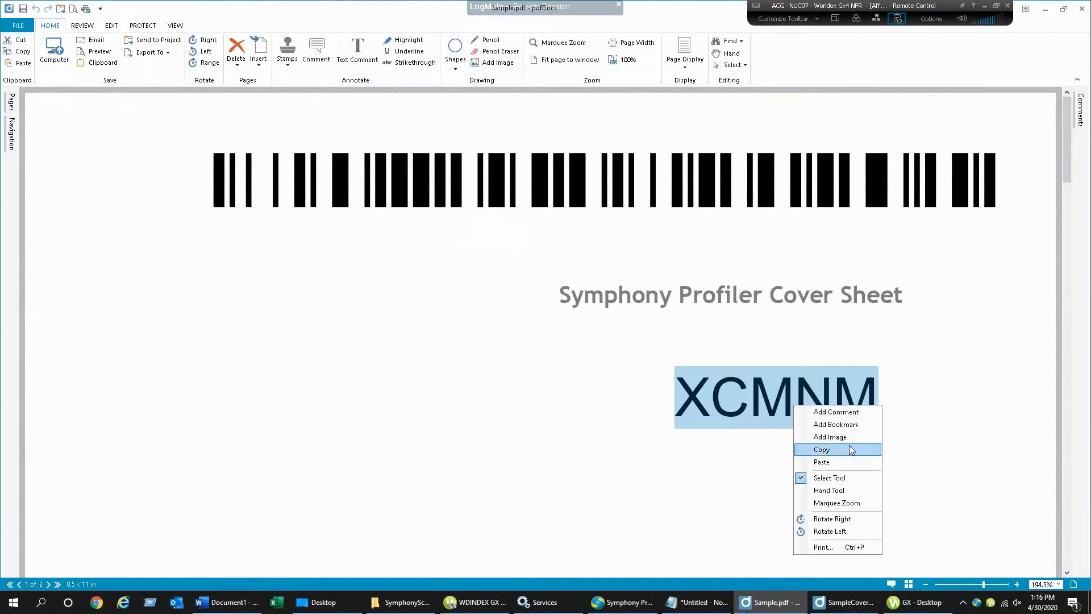
left_click(198, 415)
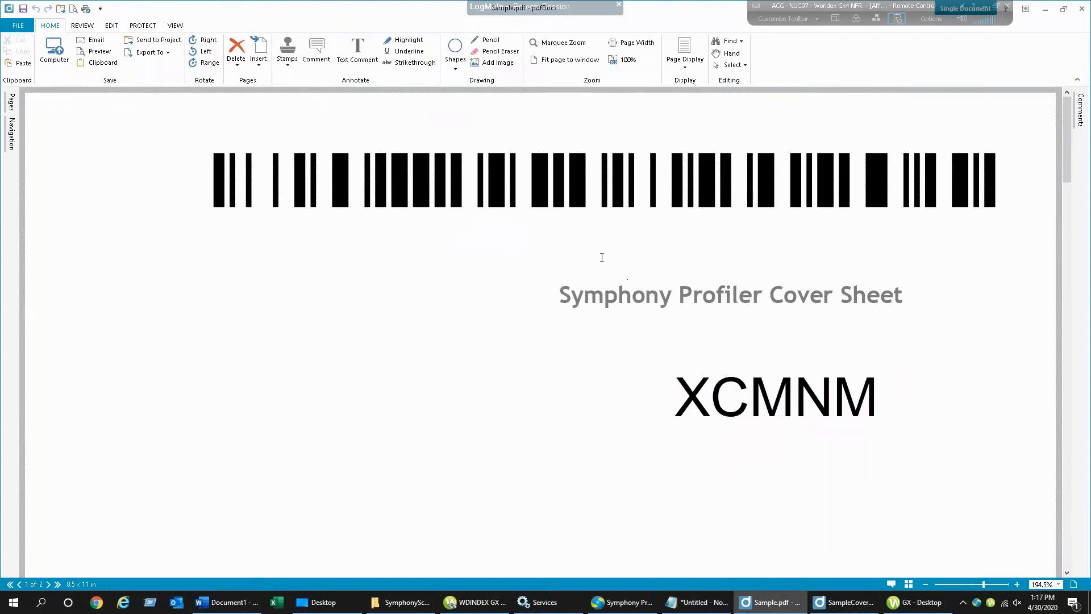
Return to Worldox and start a Symphony Imaging reservation described as "Sample Doc 44444" with the comment "Sample Single Scan on 4-30"
left_click(1047, 14)
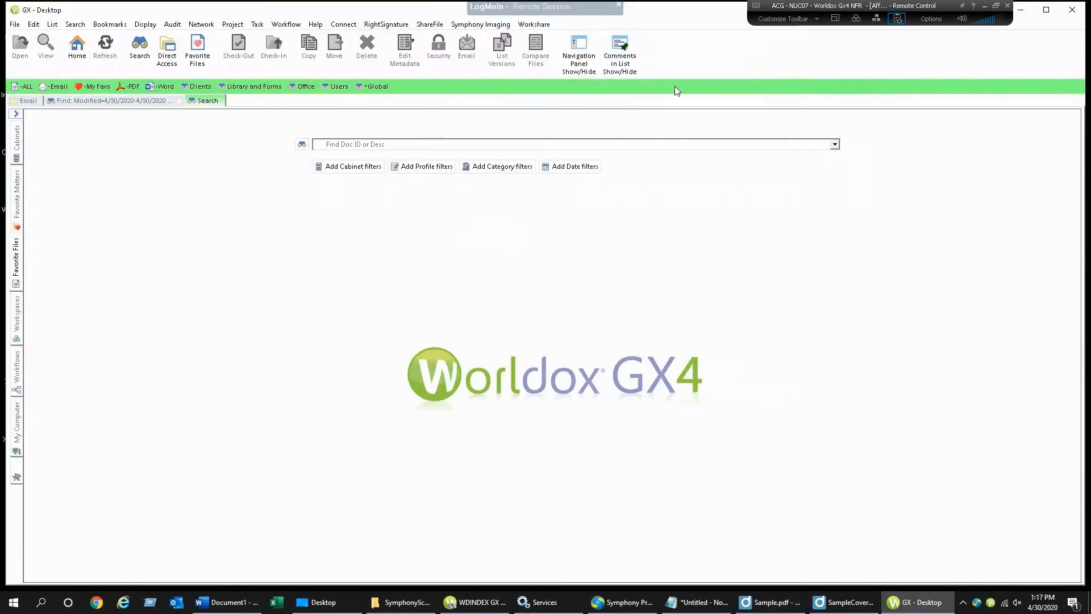
left_click(470, 24)
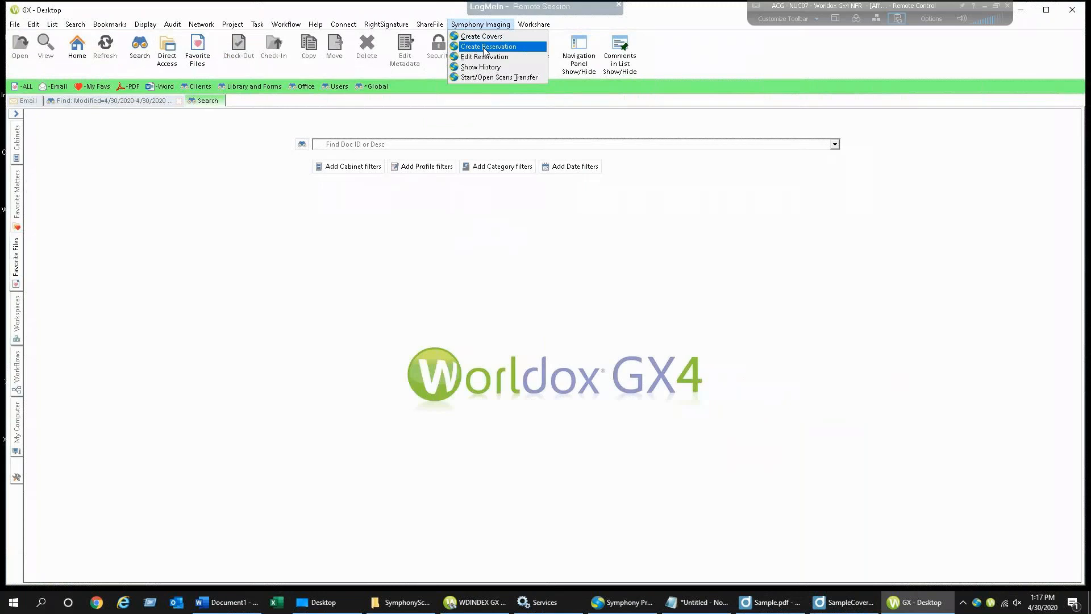
left_click(484, 50)
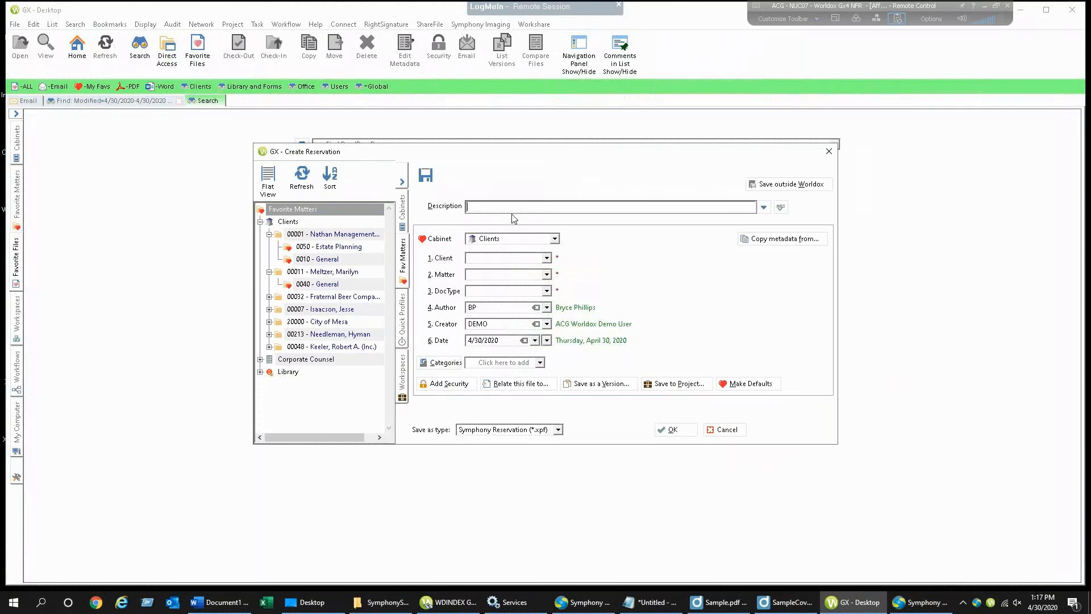
type("Sample Doc 44444")
key("Return")
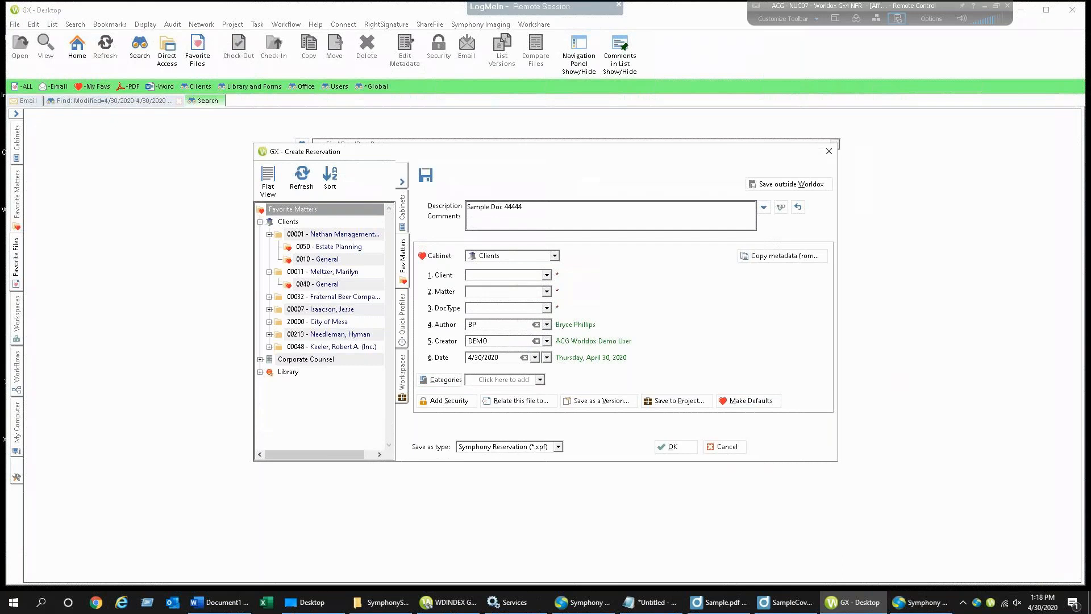
type("Sample Single Scan on 4-30")
Look through the quick profiles and cabinets, and fill the reservation's client and matter from Nathan Management's favorite matter 0010 - General
left_click(402, 315)
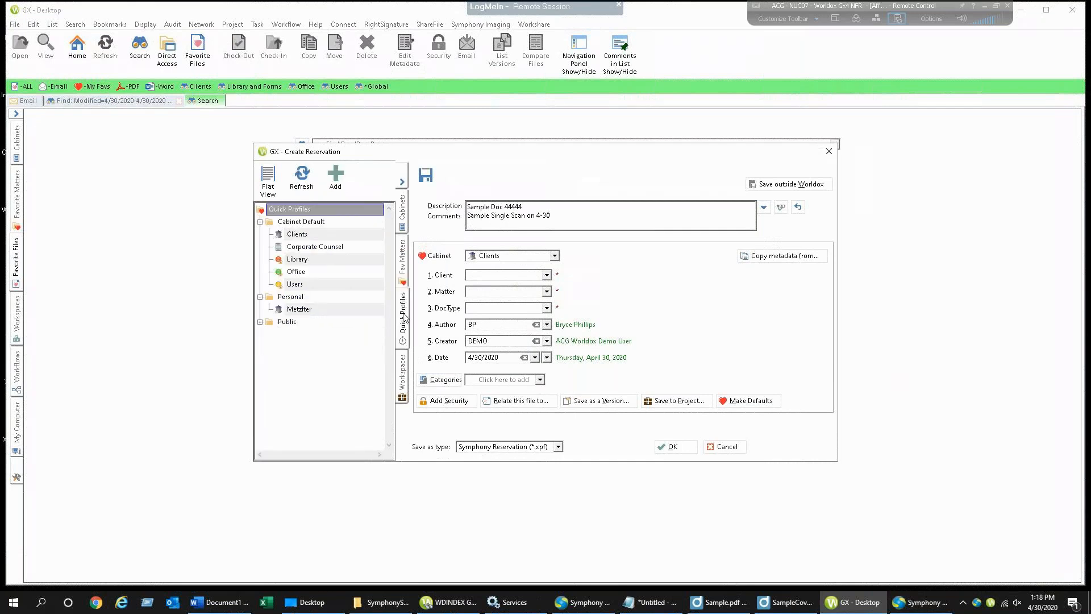
left_click(403, 208)
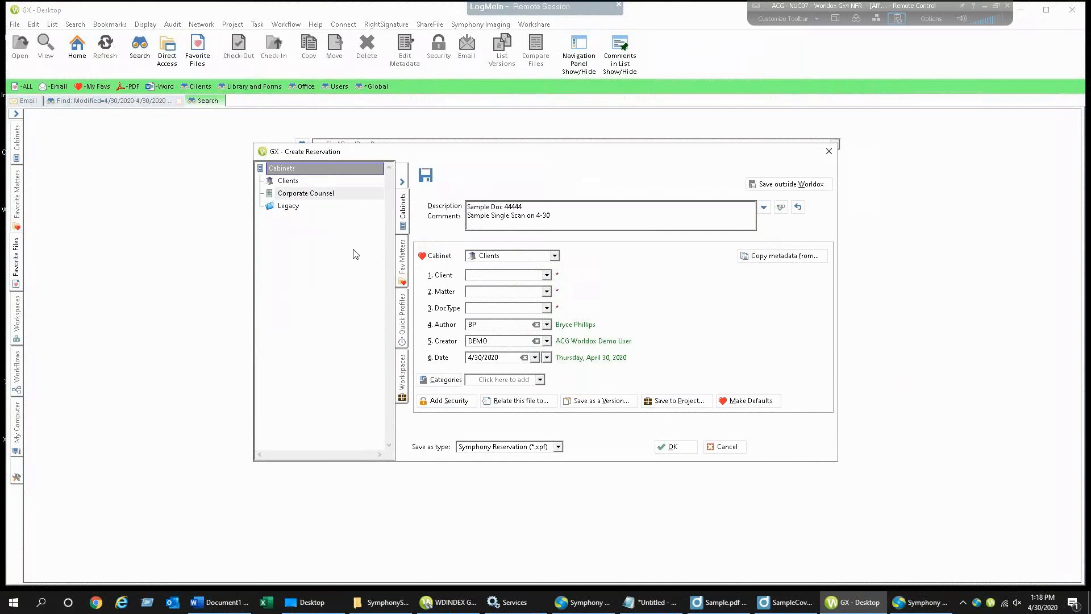
left_click(403, 258)
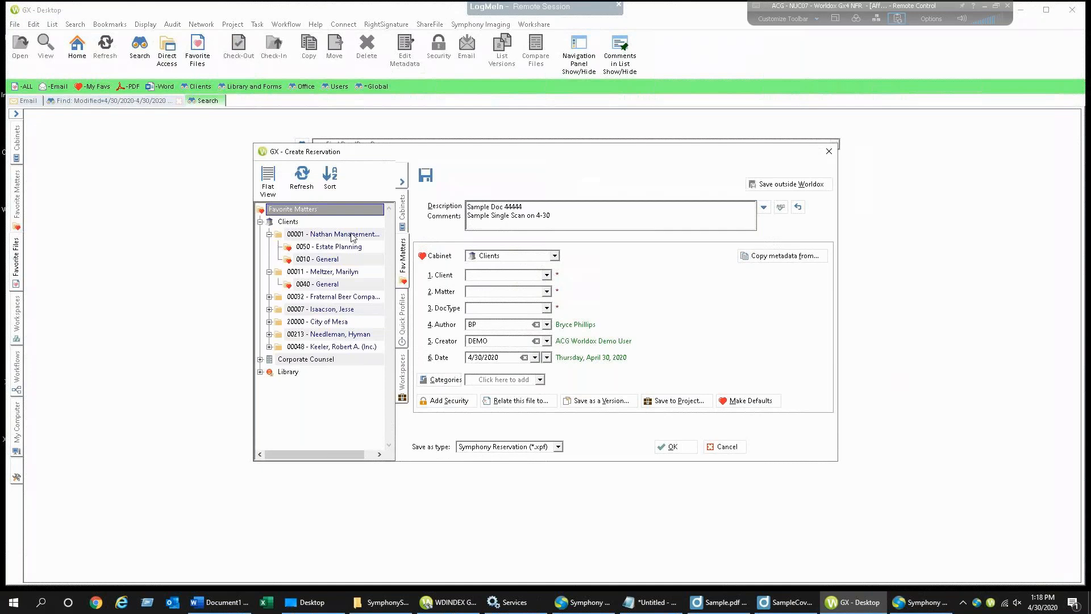
left_click(330, 260)
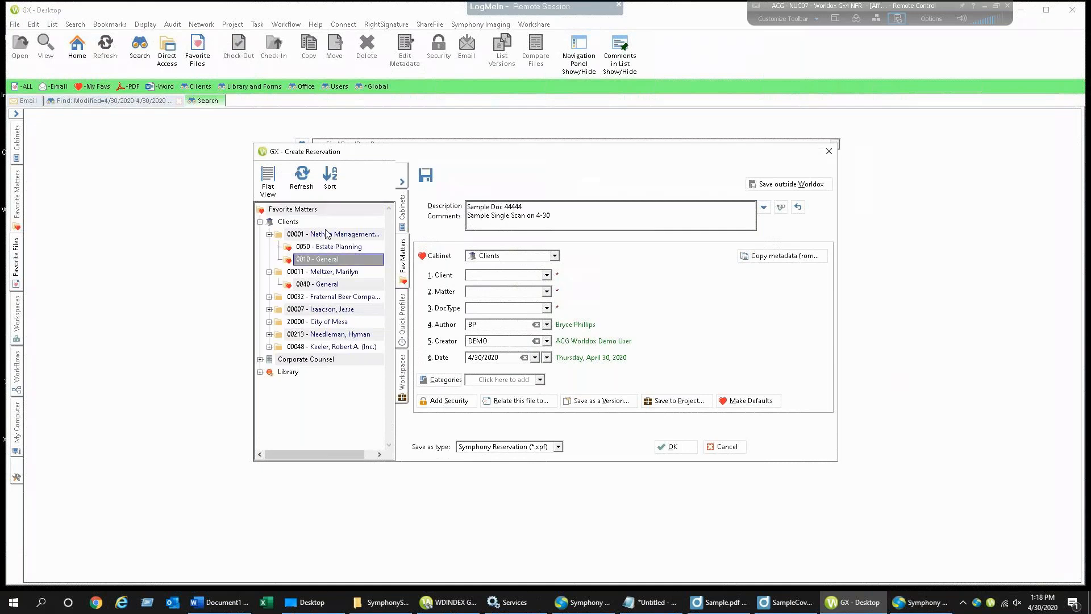
double_click(307, 263)
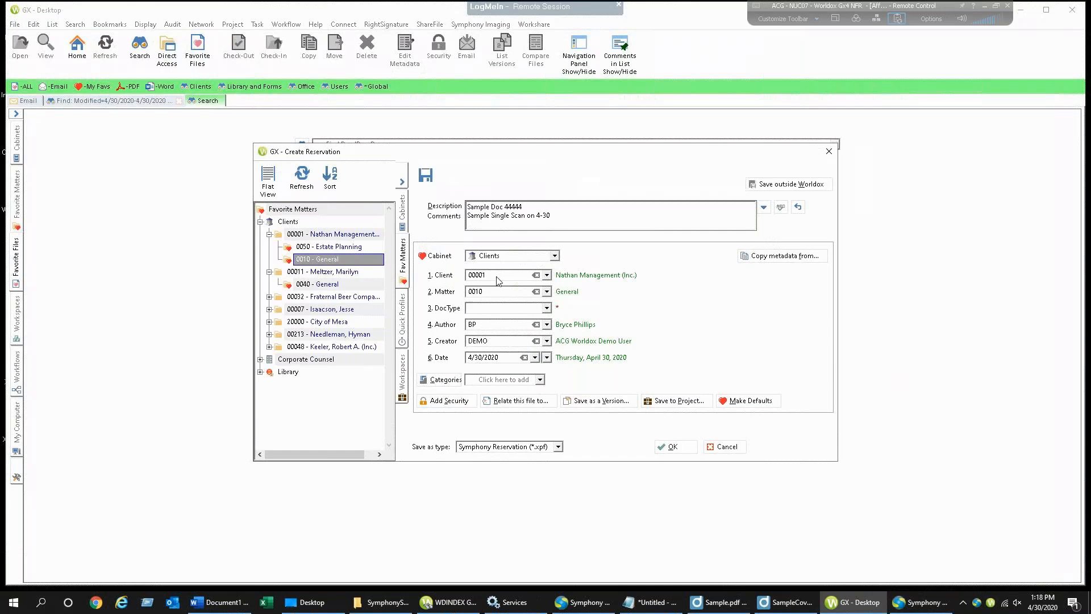
Set the reservation's DocType to CORR (Correspondence) and submit the profile
left_click(547, 308)
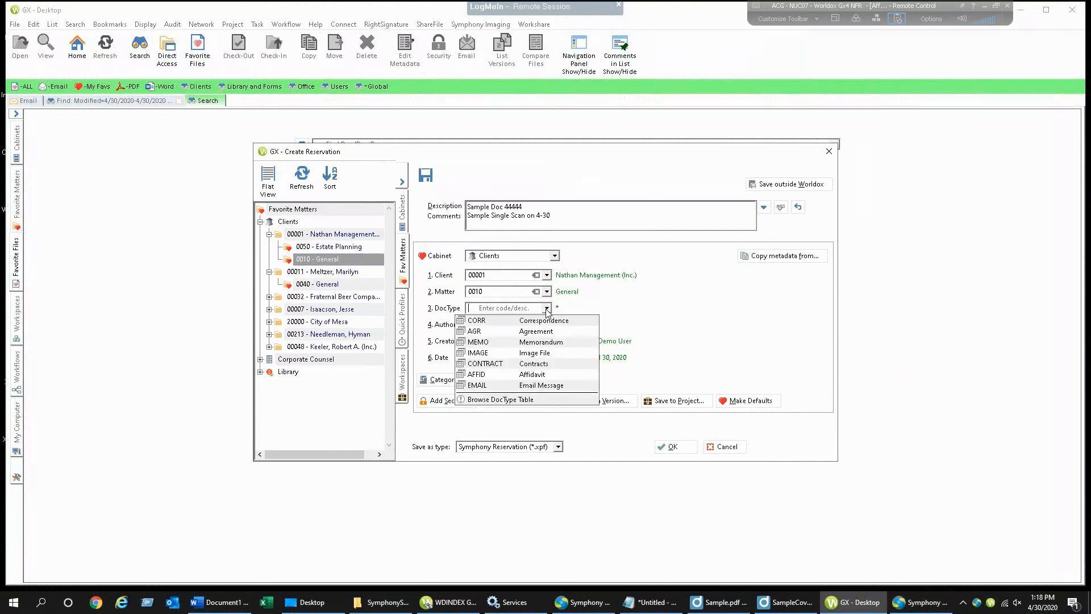
left_click(481, 320)
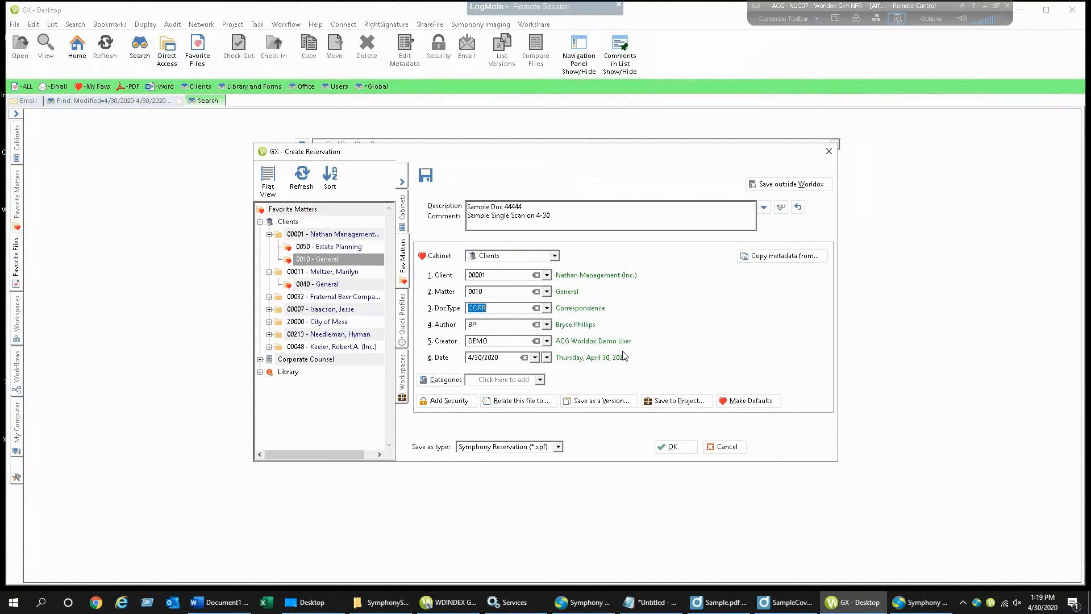
left_click(673, 447)
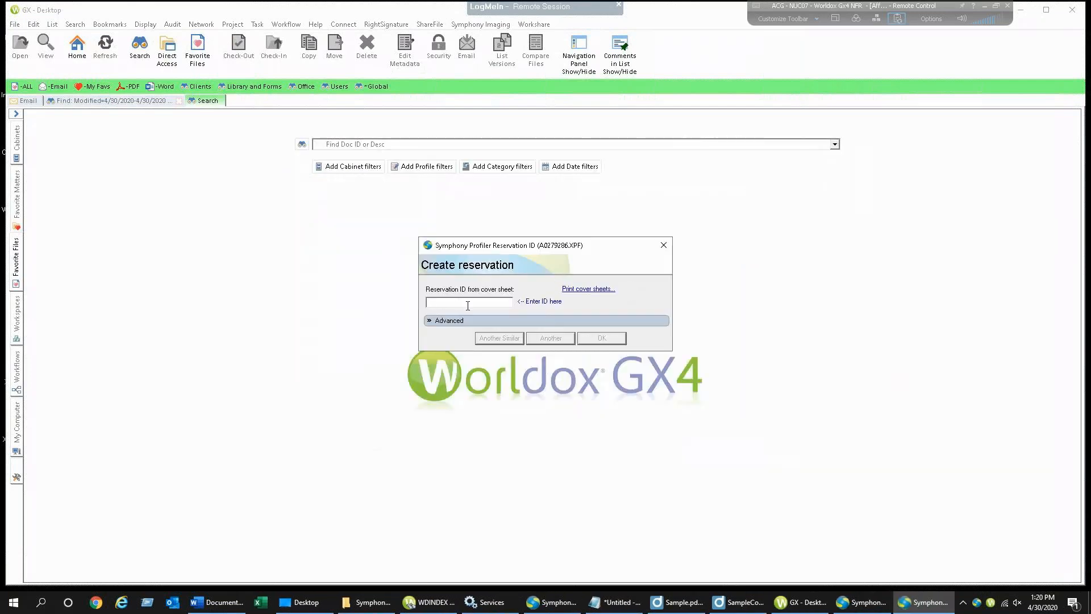
Check the cover sheet's ID in Sample.pdf, enter XCMNM as the reservation ID in Worldox, and create the reservation
left_click(678, 602)
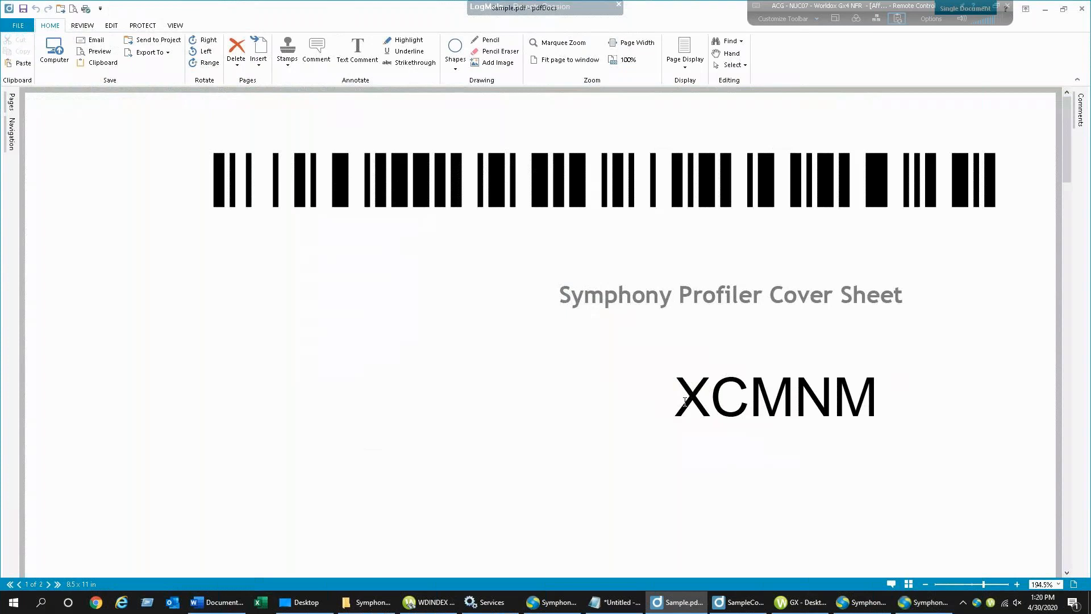
left_click(1045, 10)
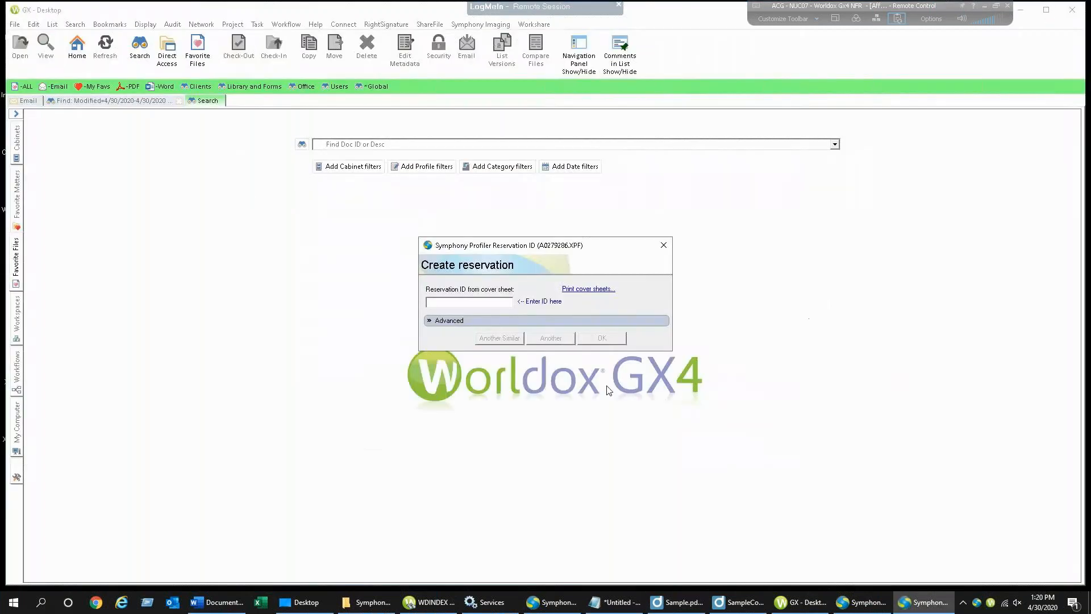
key("ctrl+v")
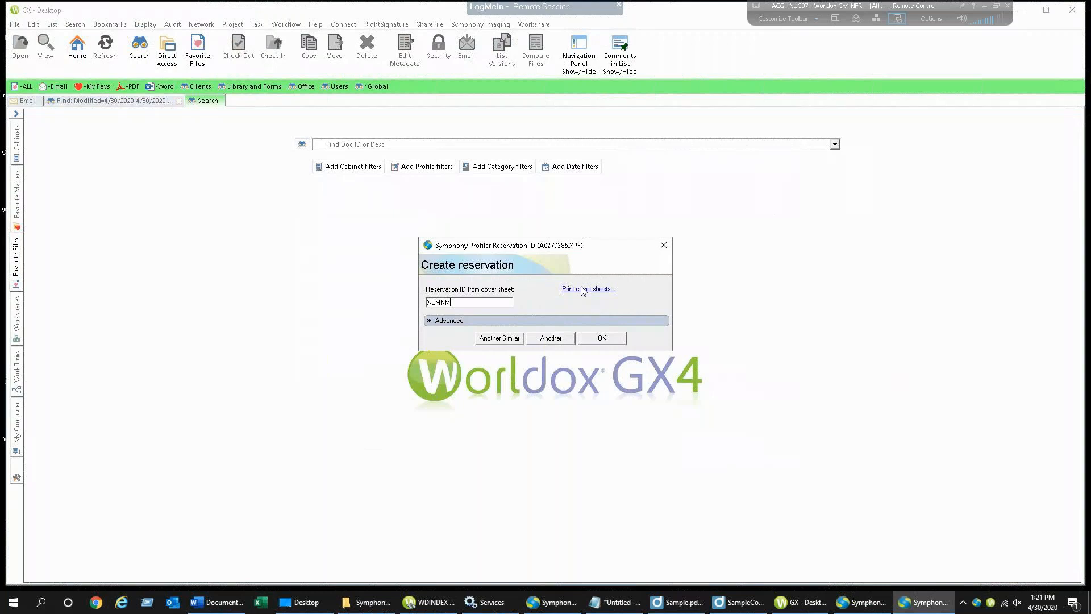
left_click(621, 343)
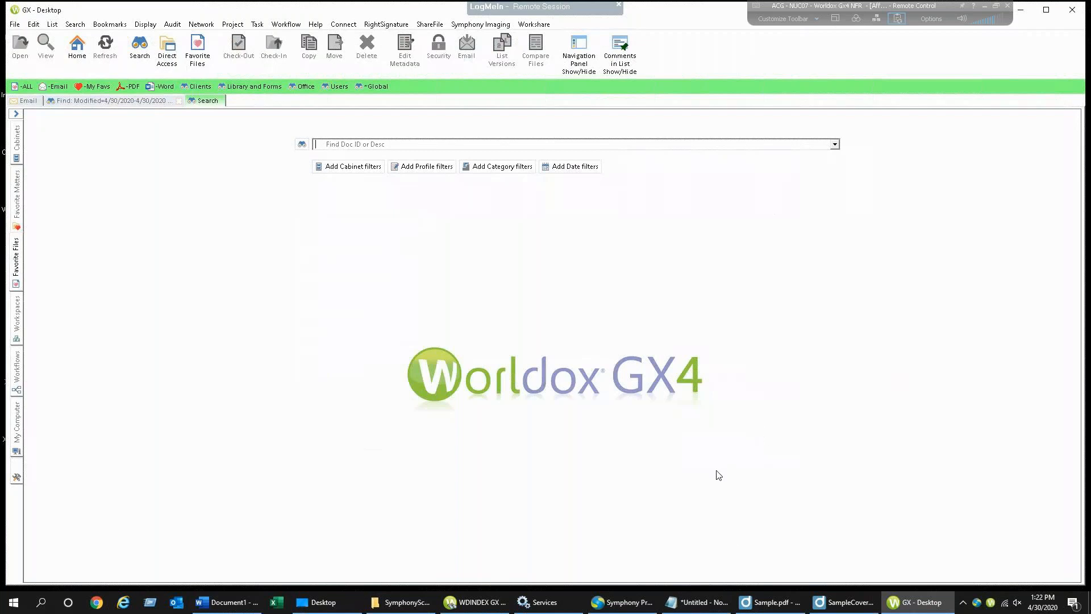
Save Sample.pdf from pdfDocs into the SymphonyScans folder as "Sample 0001.pdf" and close the document
left_click(771, 603)
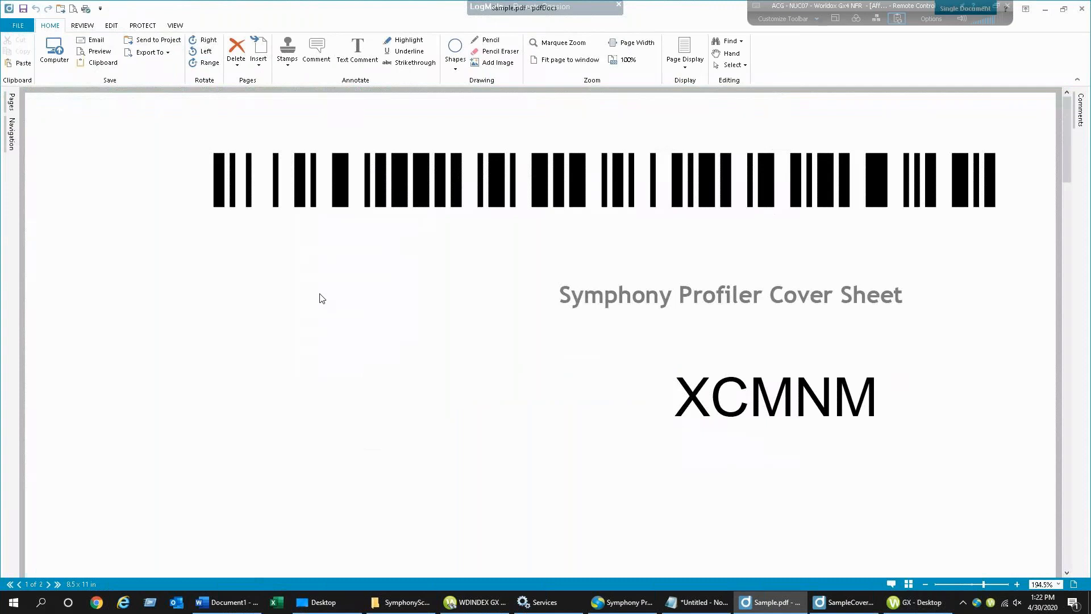
left_click(45, 67)
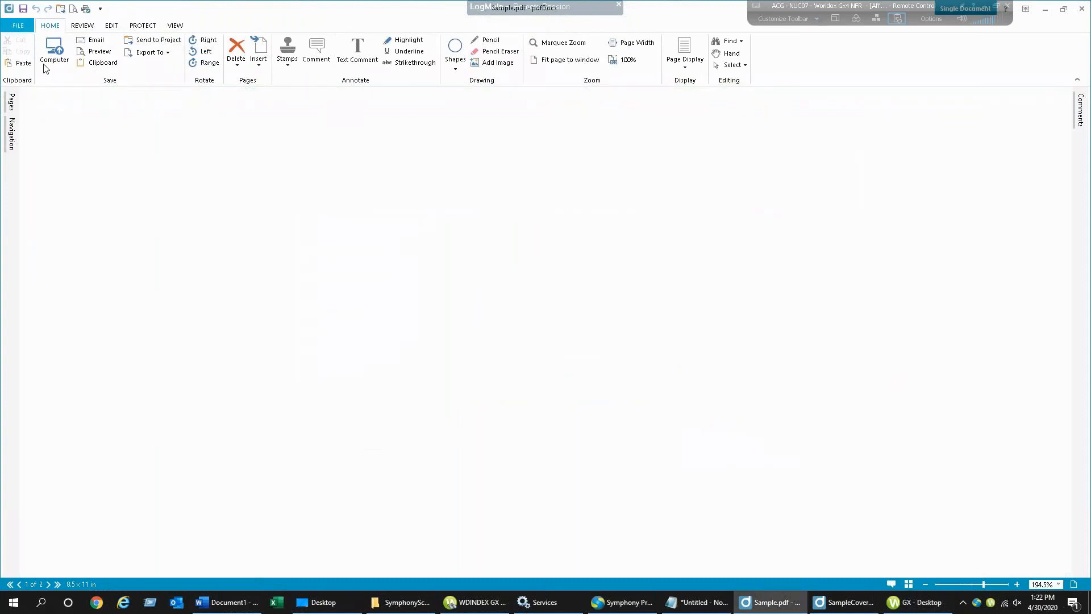
left_click(39, 136)
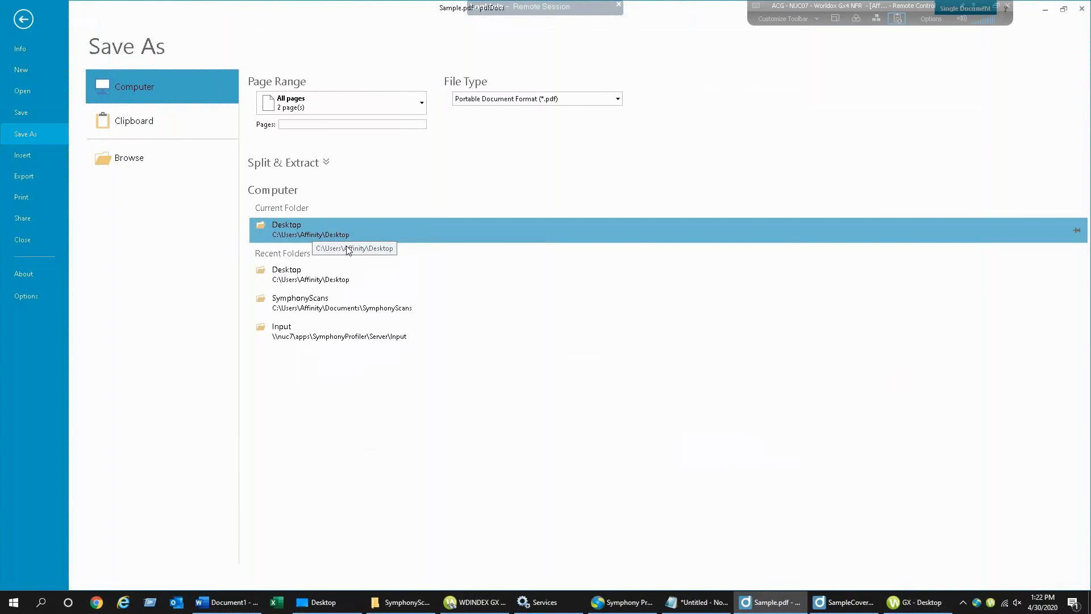
left_click(410, 308)
left_click(102, 248)
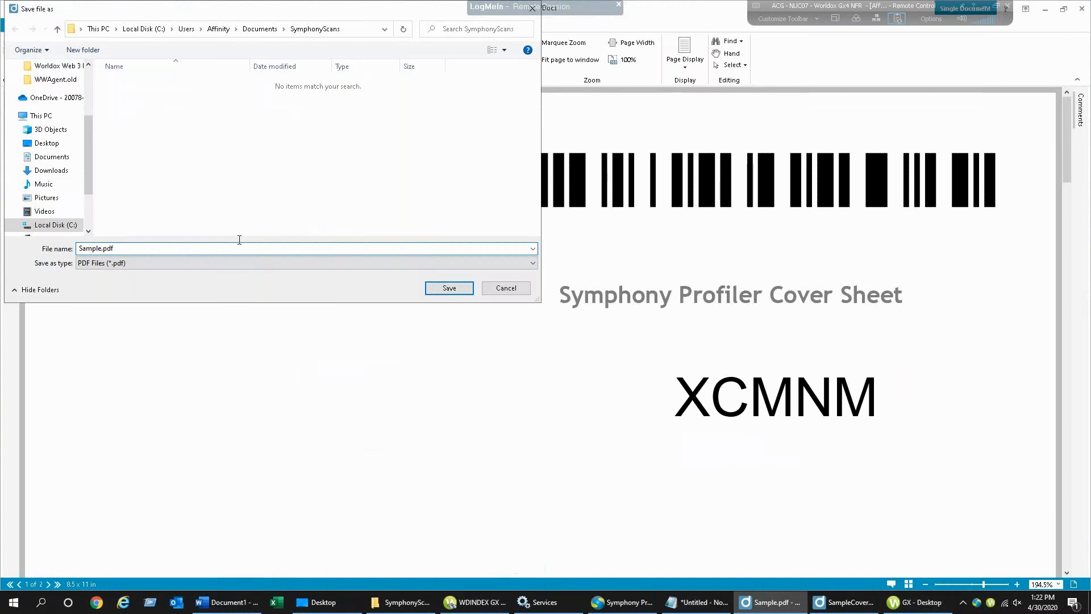
type("0001")
left_click(455, 286)
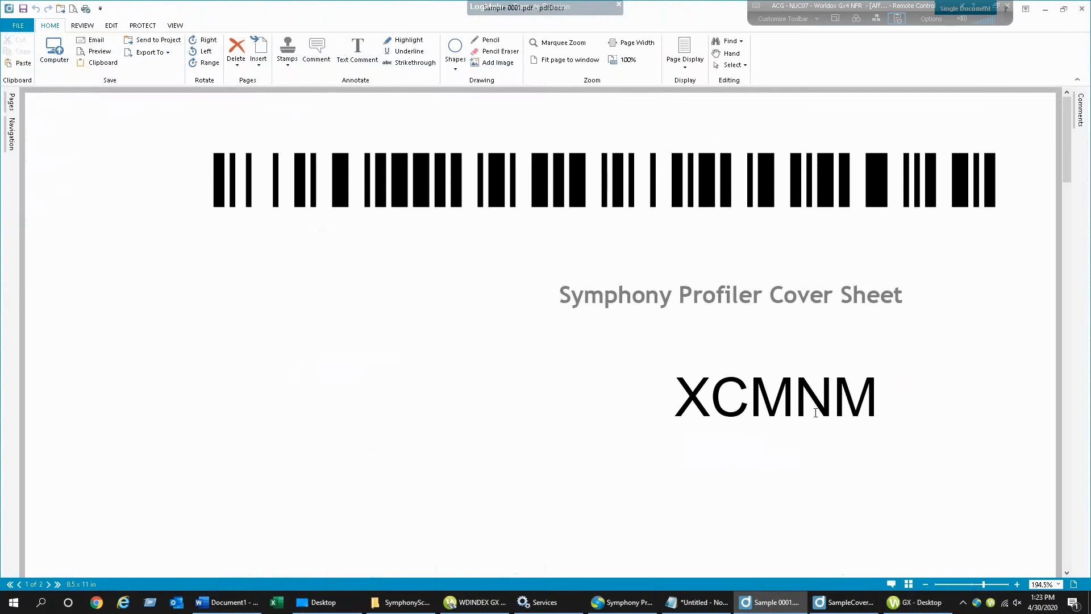
left_click(1082, 8)
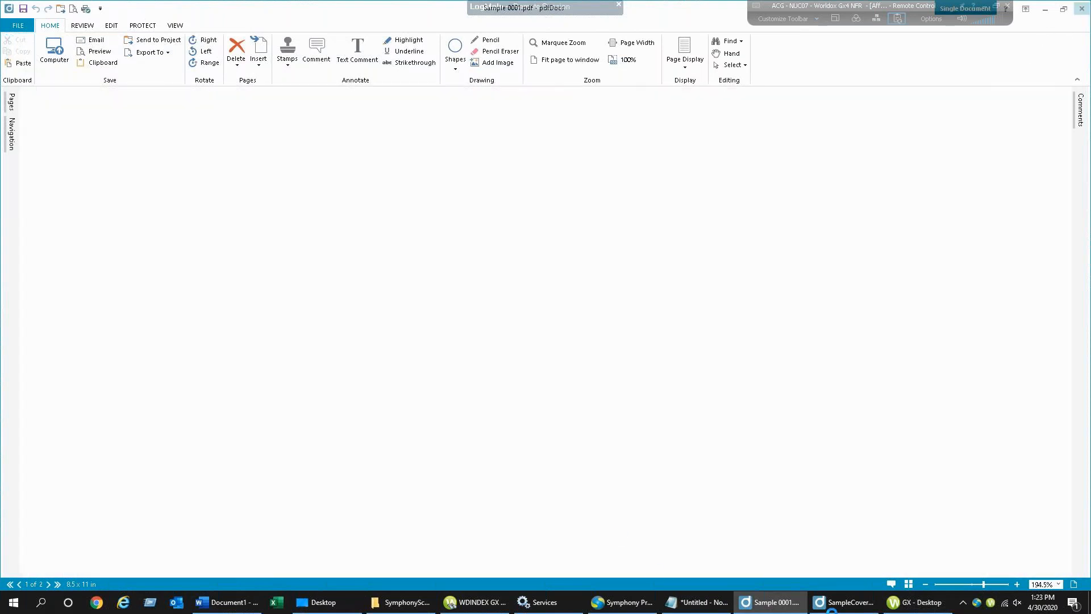
Switch to the Symphony Profiler Processor and examine the unfulfilled reservations, the latest activity log entries and the SAMPLE 0001 scanned file entry
left_click(894, 604)
left_click(674, 604)
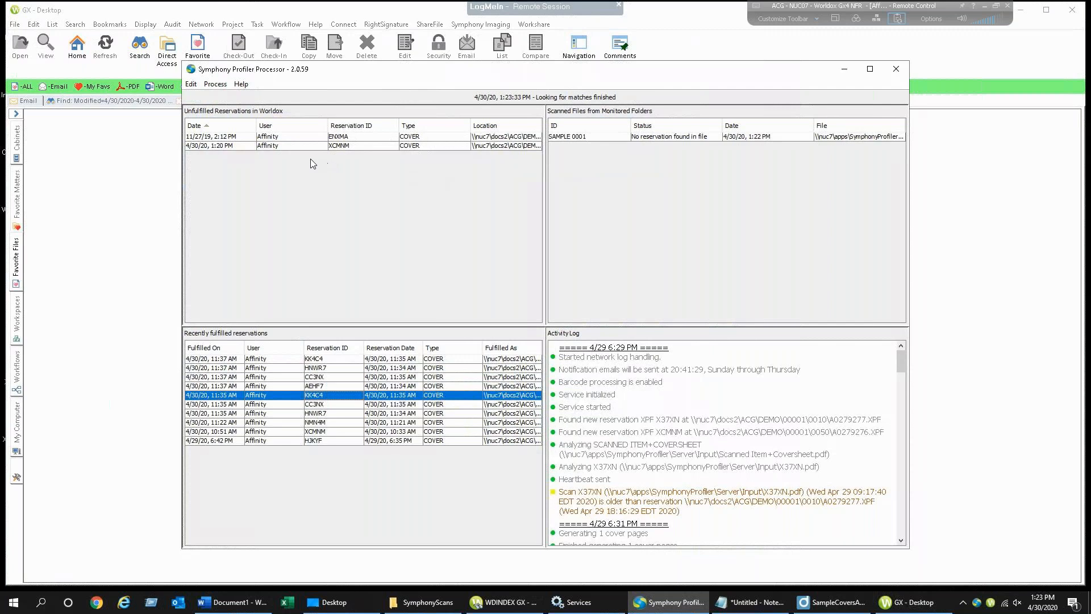
scroll(846, 400, "down", 5)
scroll(846, 399, "down", 10)
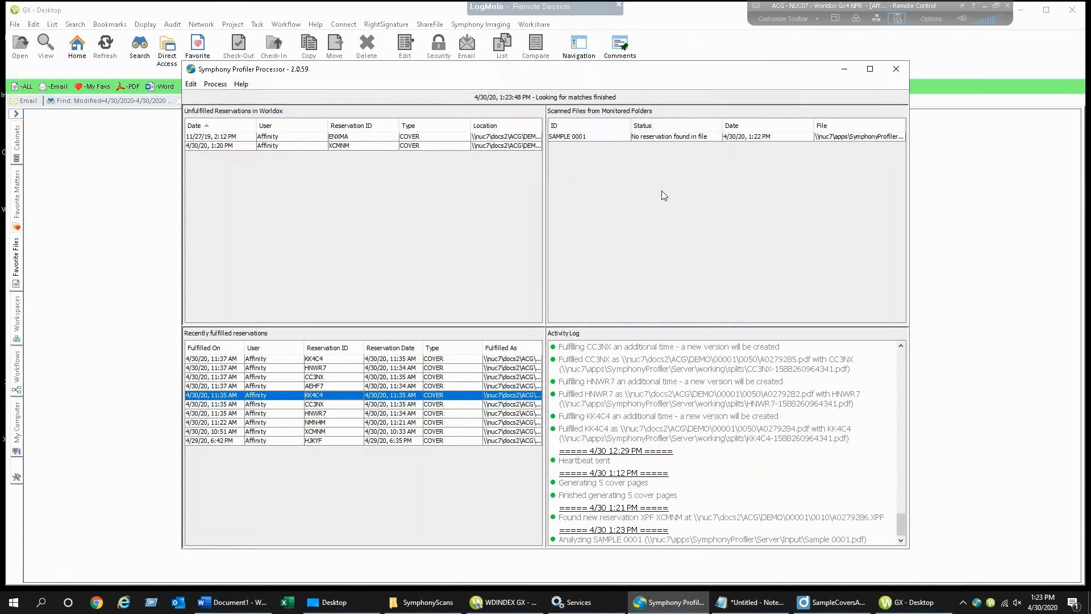
left_click(588, 138)
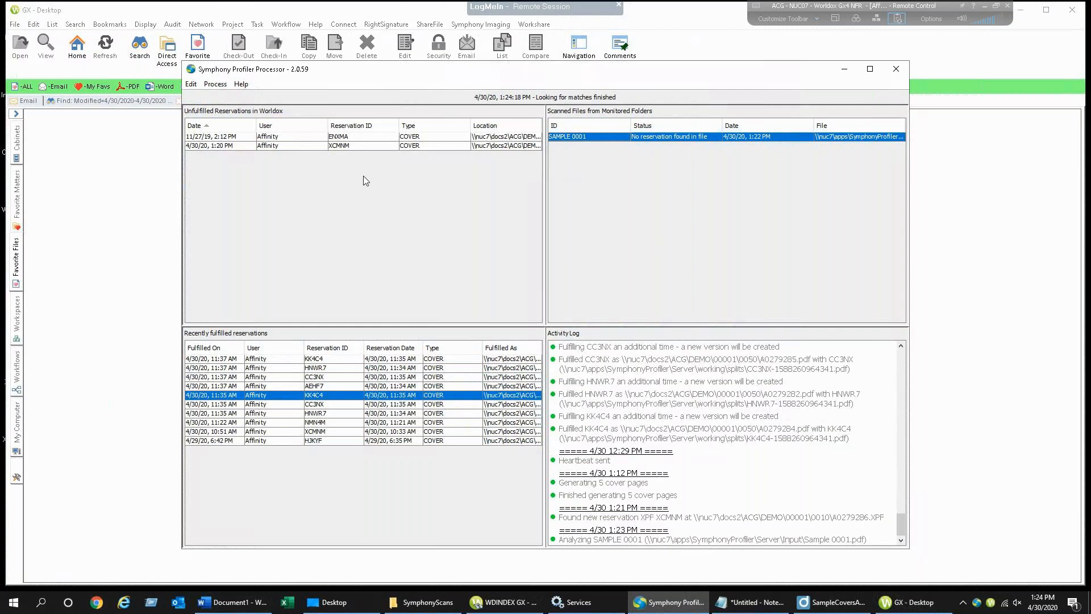
Return to Worldox and check the Symphony Profiler background file transfer's source and destination folders
left_click(396, 10)
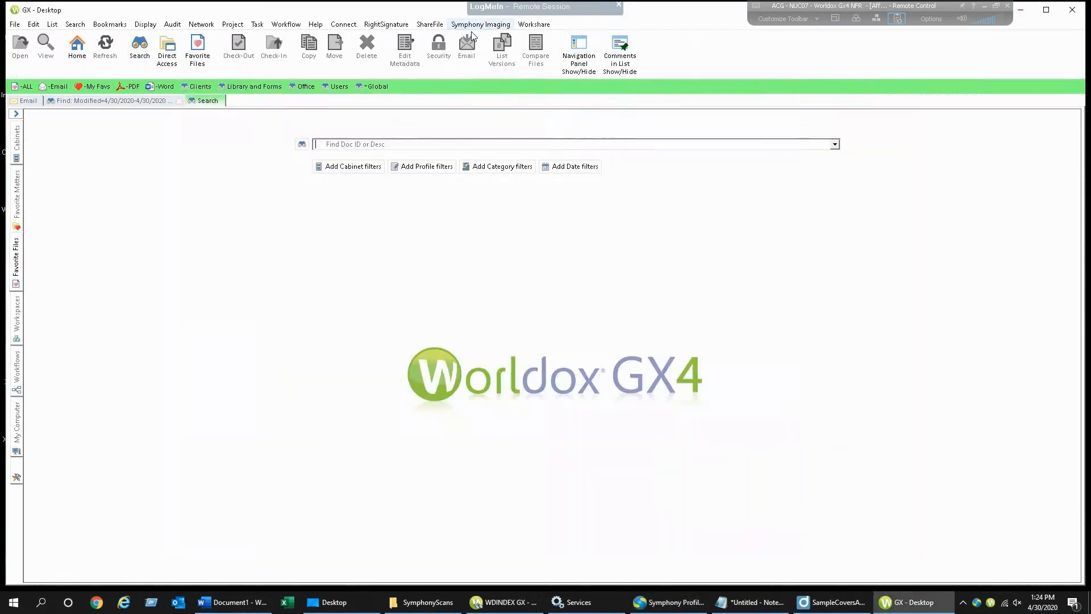
left_click(480, 24)
left_click(499, 78)
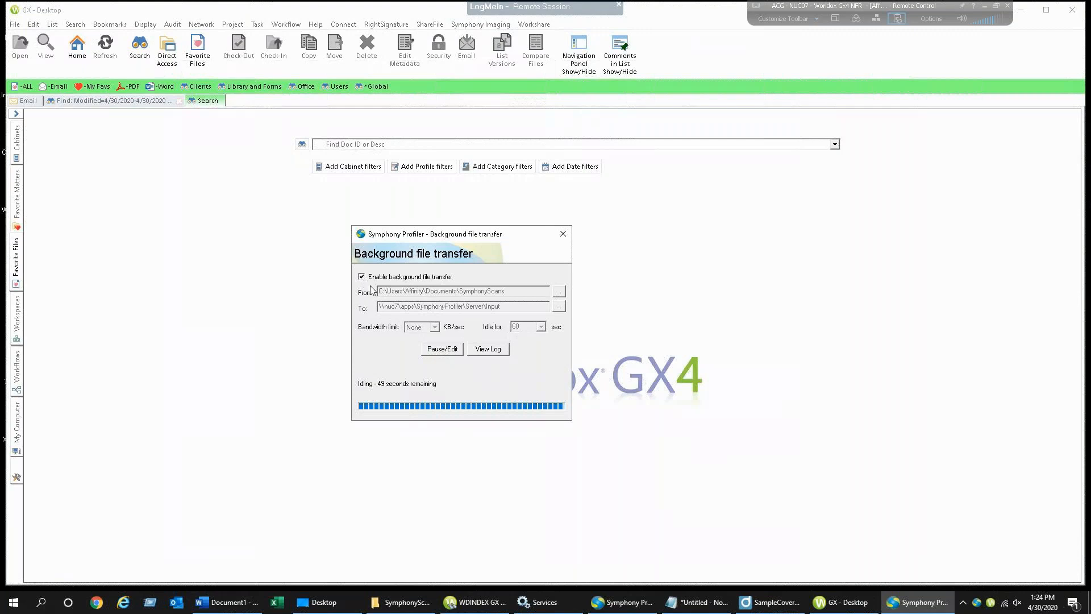
left_click(563, 234)
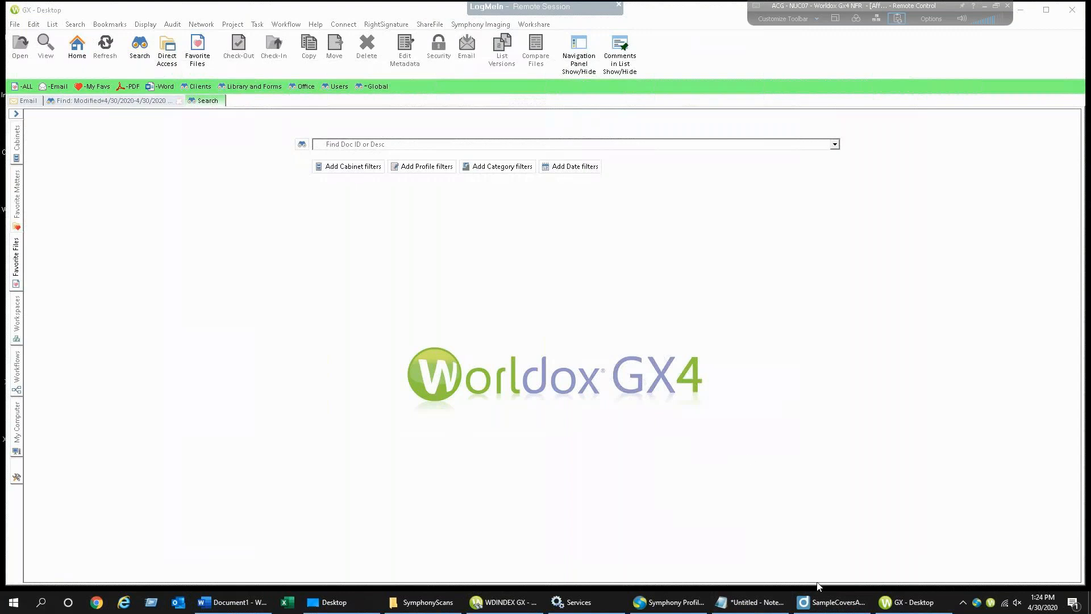
Minimize Worldox and open "Sample - Copy1.pdf" from the desktop in pdfDocs
left_click(1020, 9)
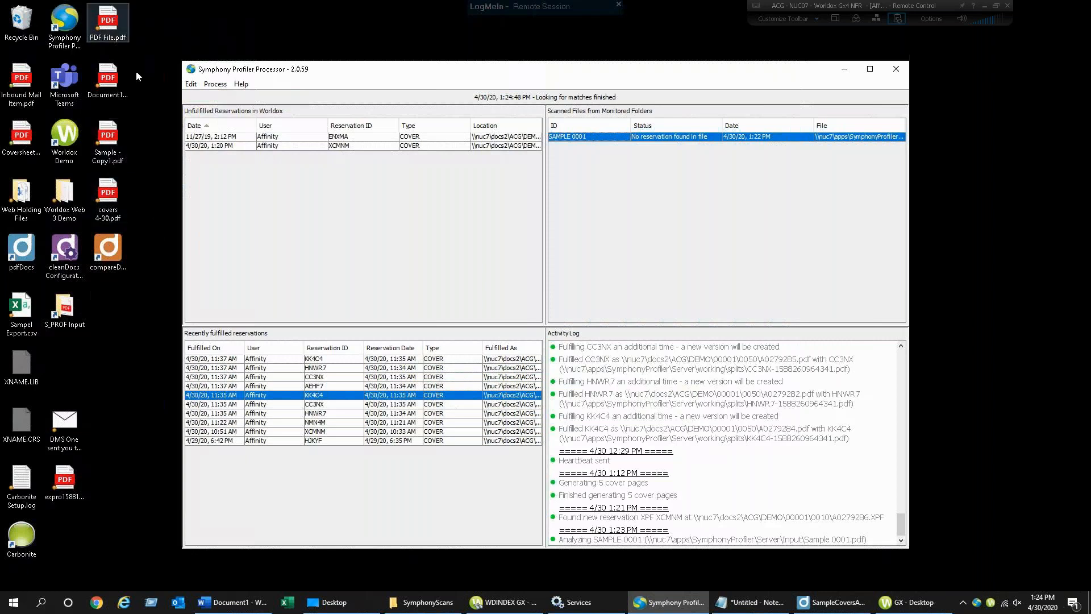
left_click(112, 140)
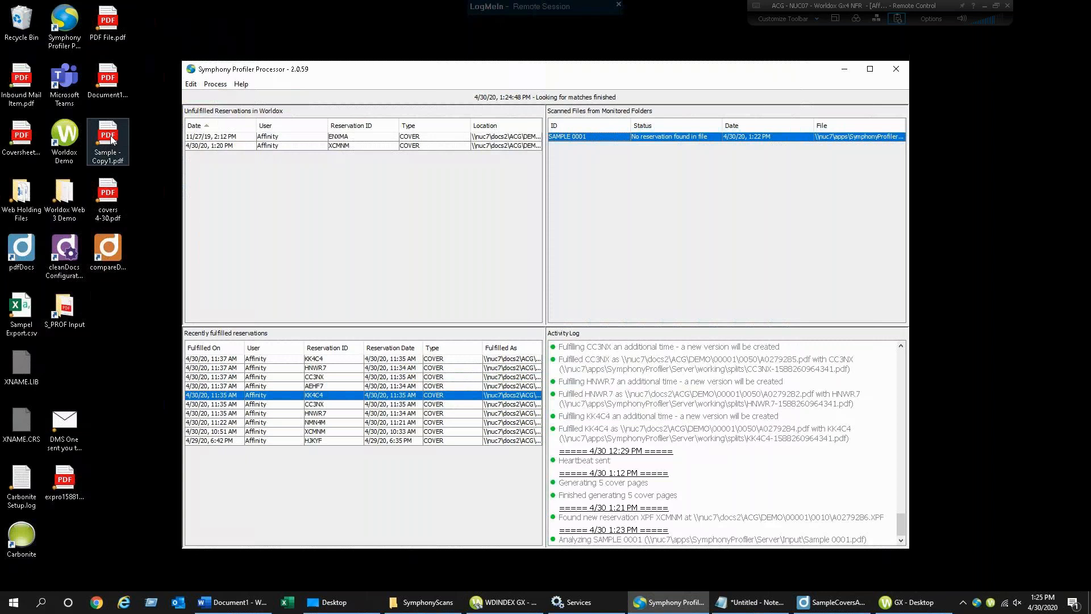
double_click(112, 140)
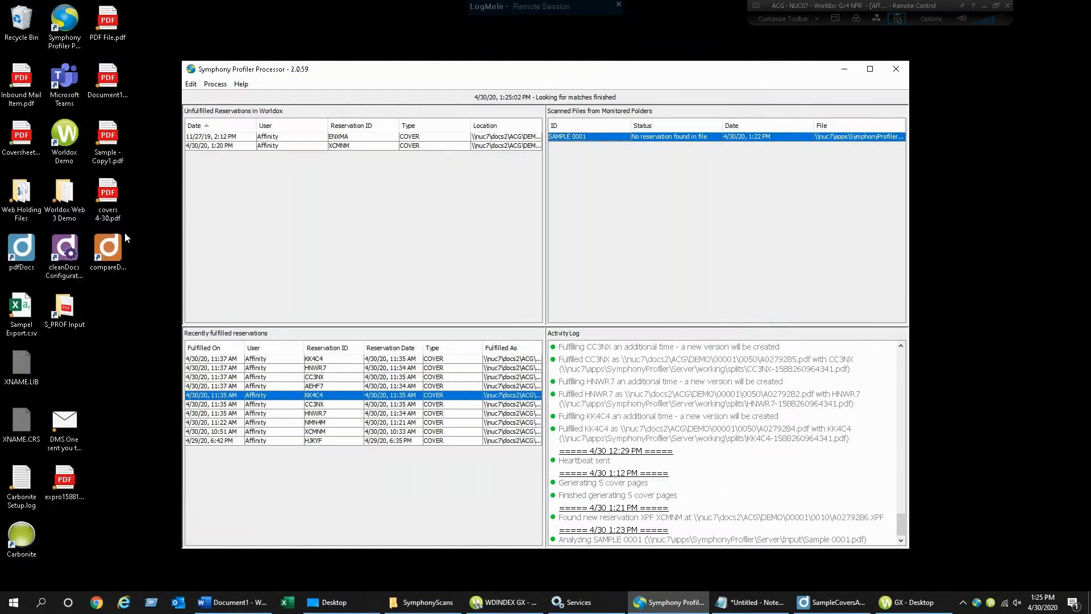
left_click(718, 16)
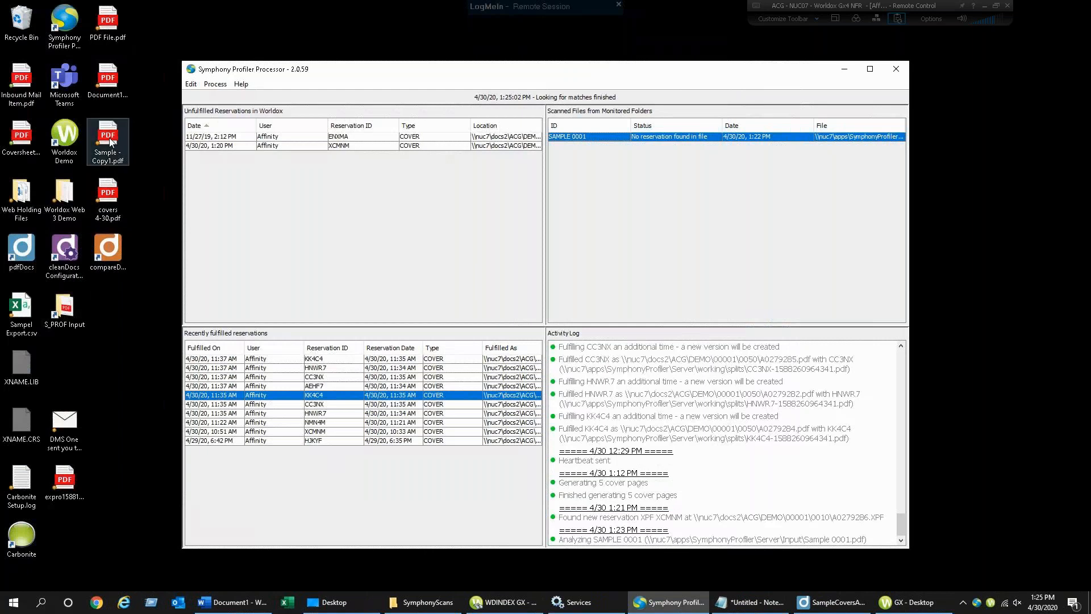
right_click(110, 139)
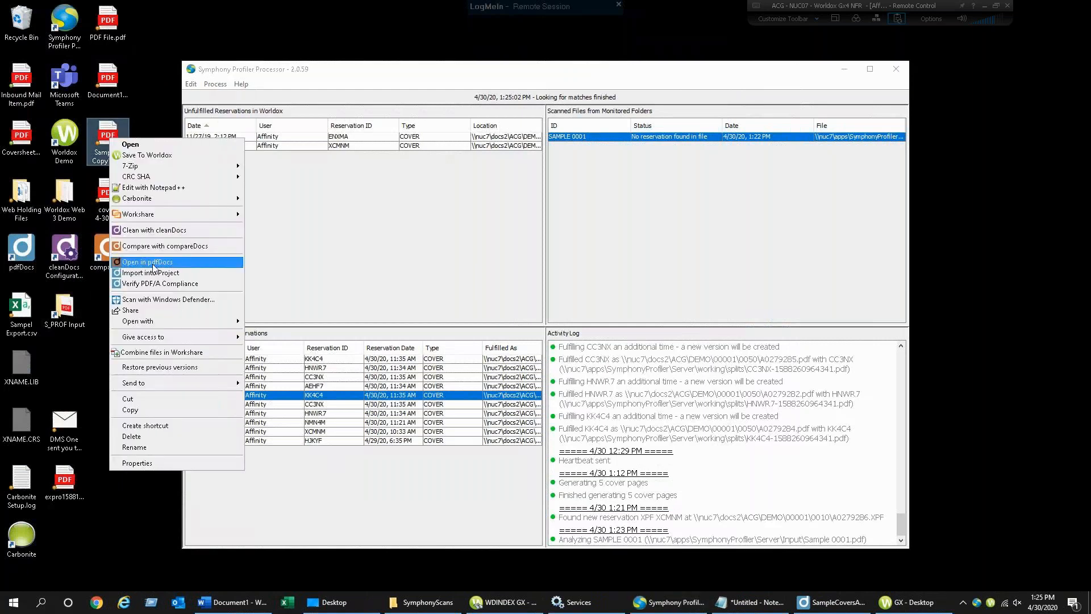
left_click(152, 262)
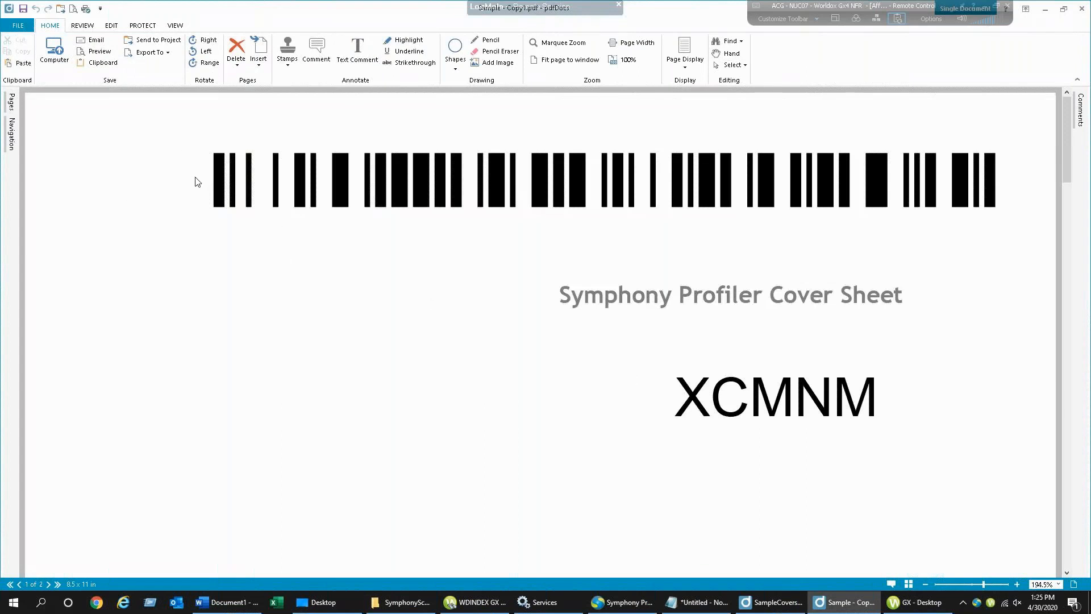
Save "Sample - Copy1.pdf" into the SymphonyScans folder under the same name and close the document
left_click(22, 26)
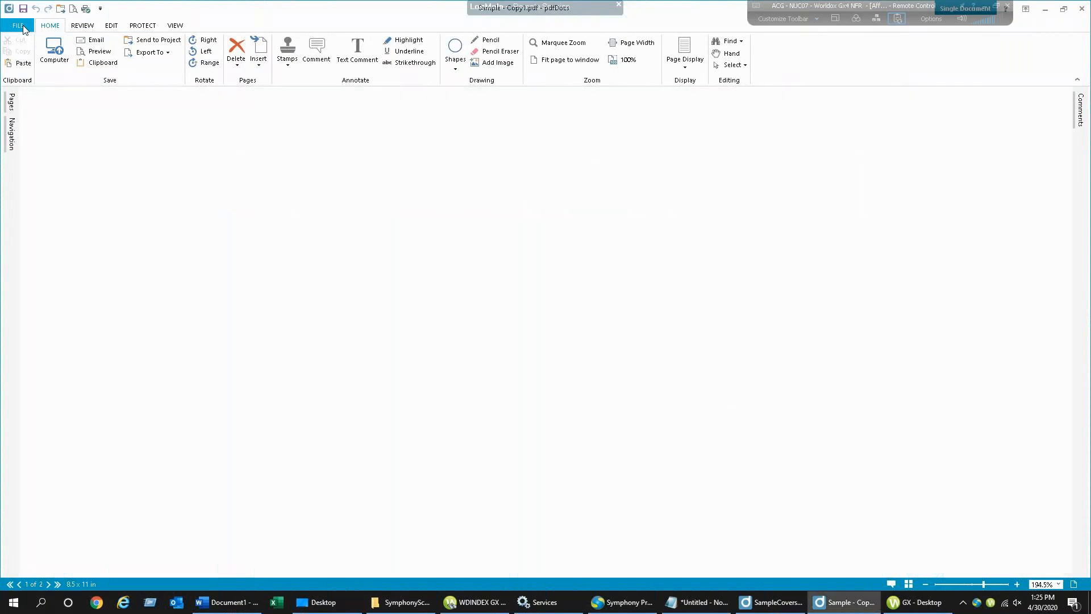
left_click(32, 134)
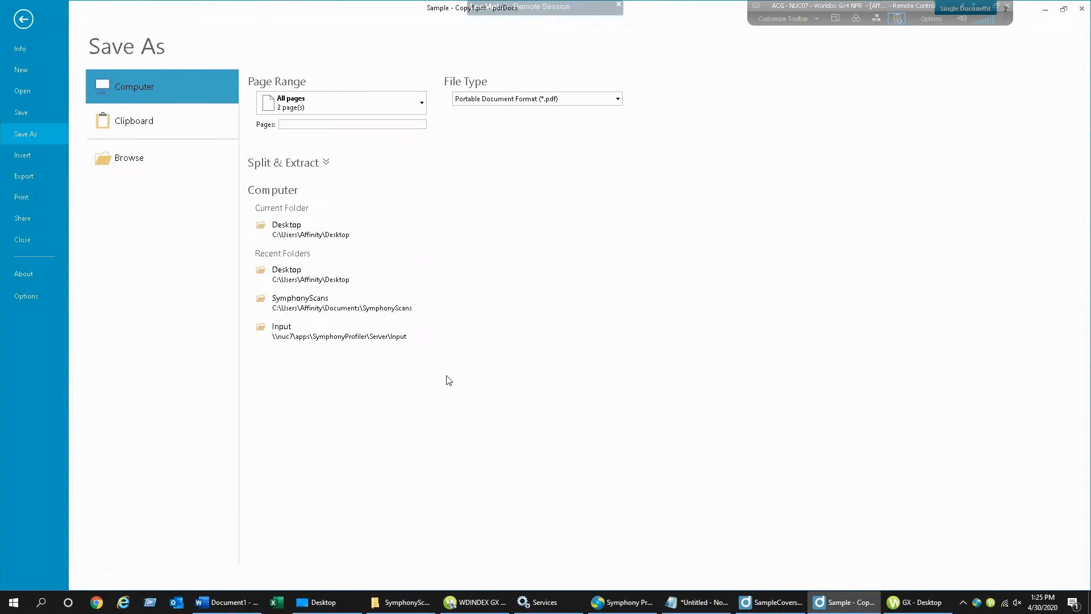
left_click(352, 312)
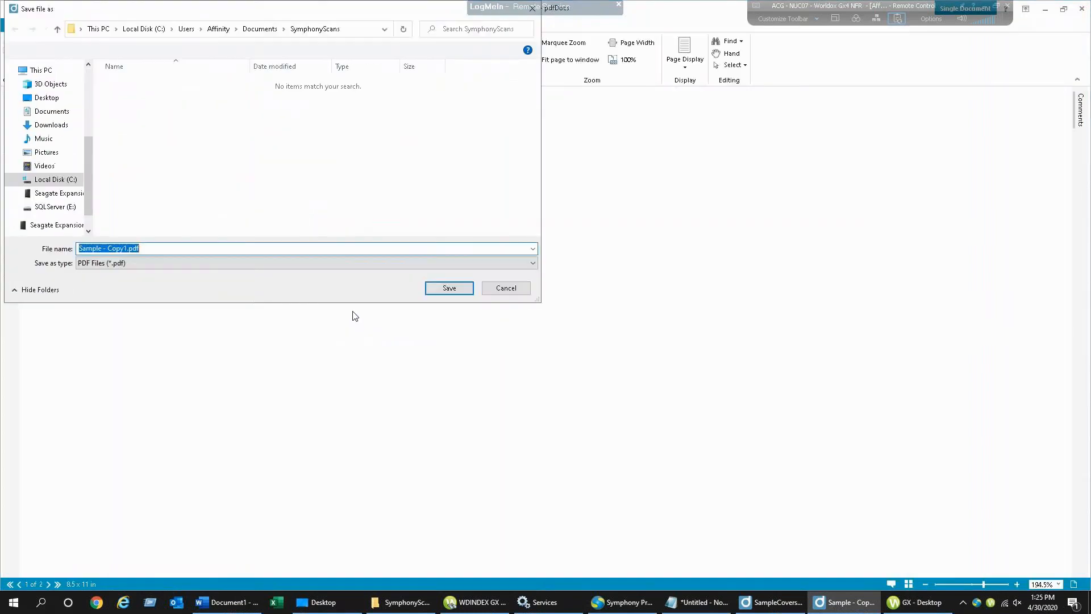
left_click(116, 249)
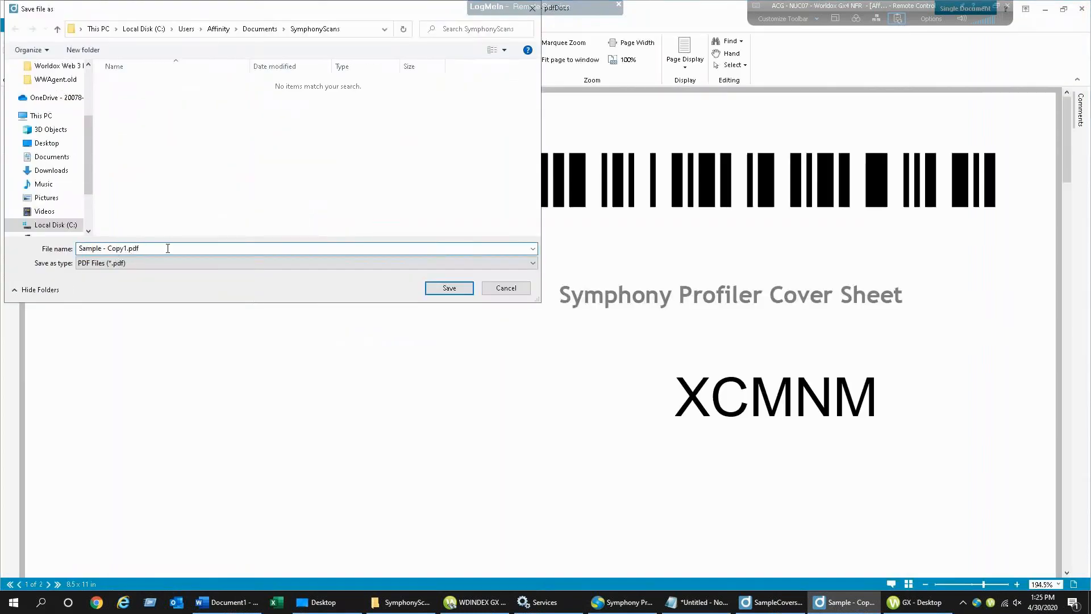
left_click(450, 288)
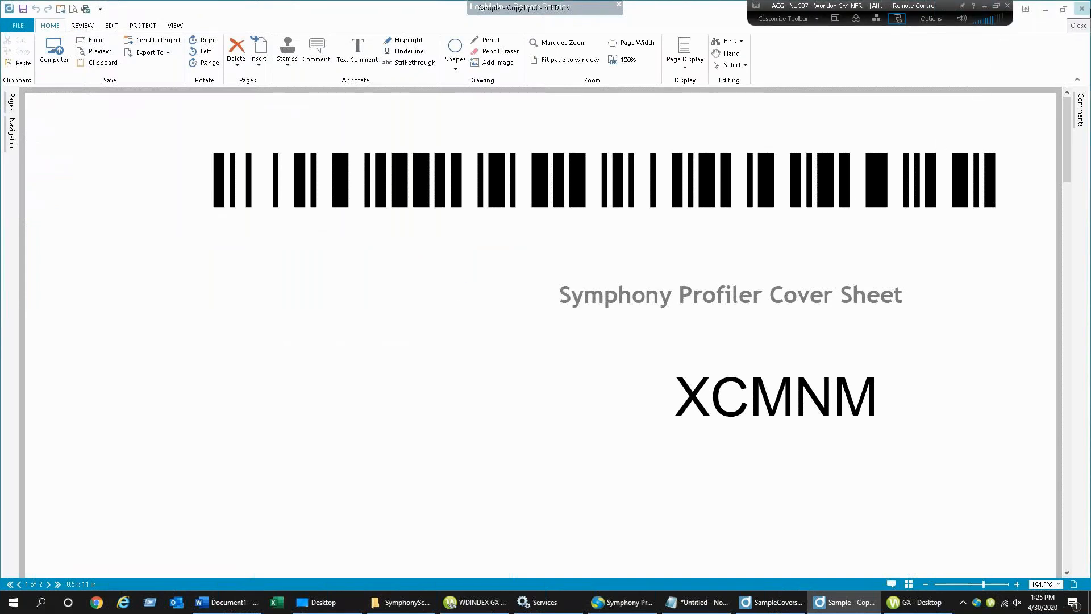
key("alt+F4")
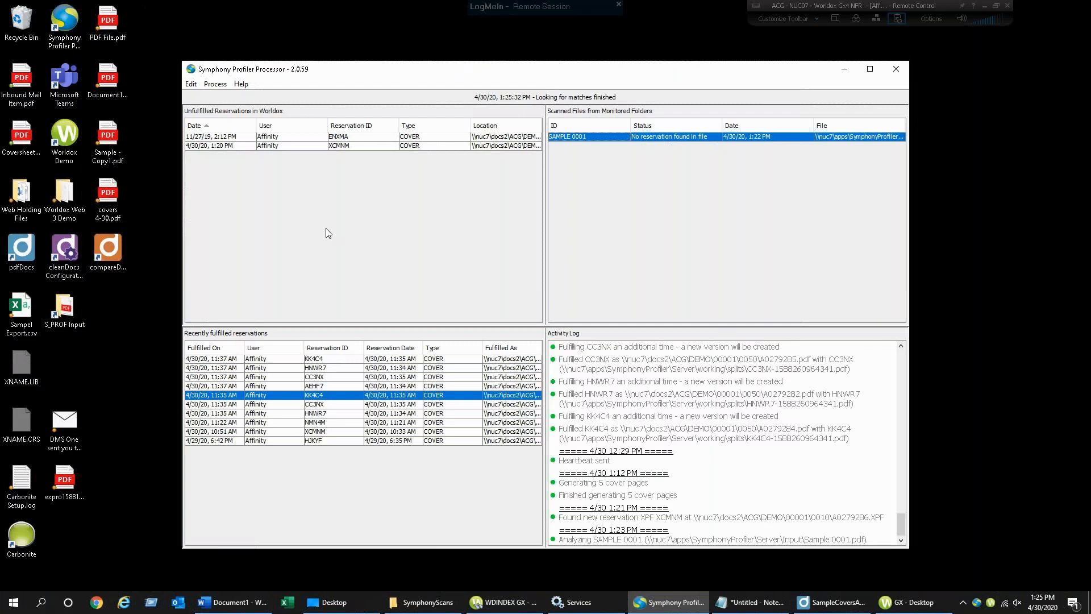
Make the Symphony Profiler Processor process the reservations and scanned files immediately, and repeat the run once
left_click(215, 84)
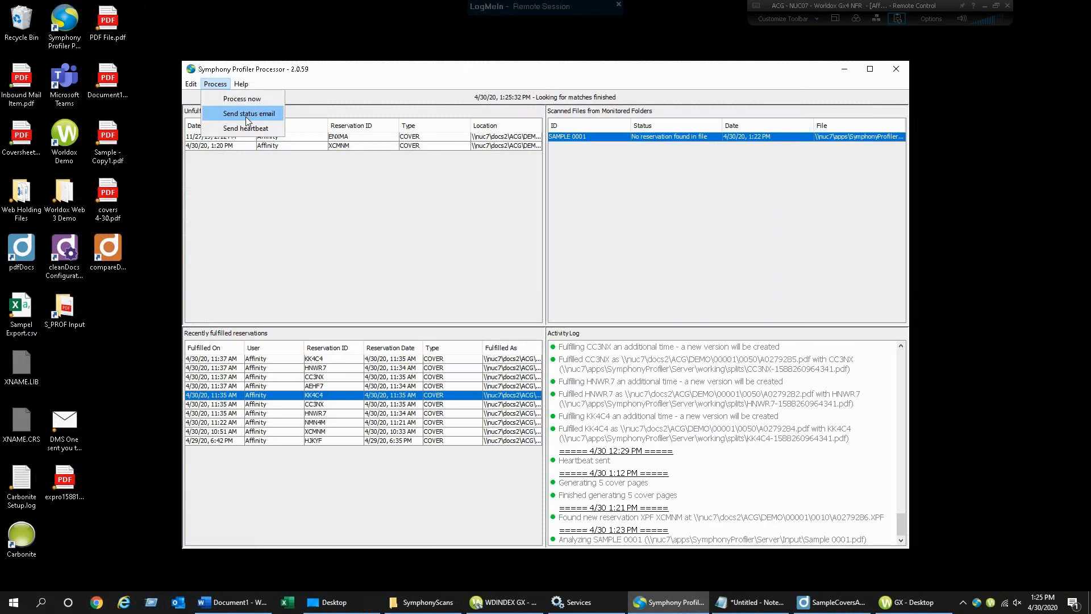
left_click(247, 100)
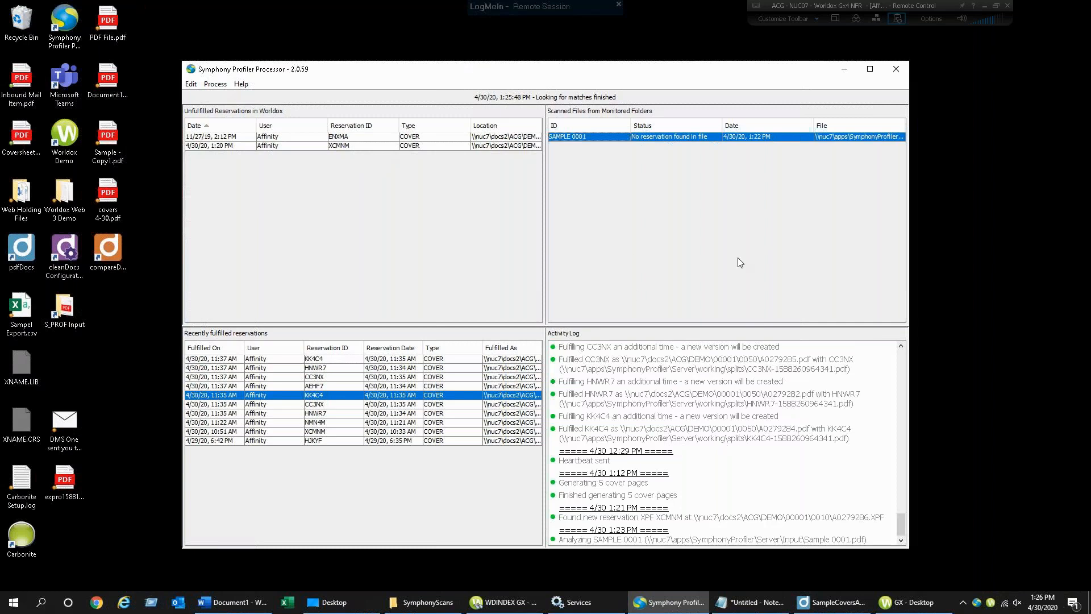
left_click(215, 84)
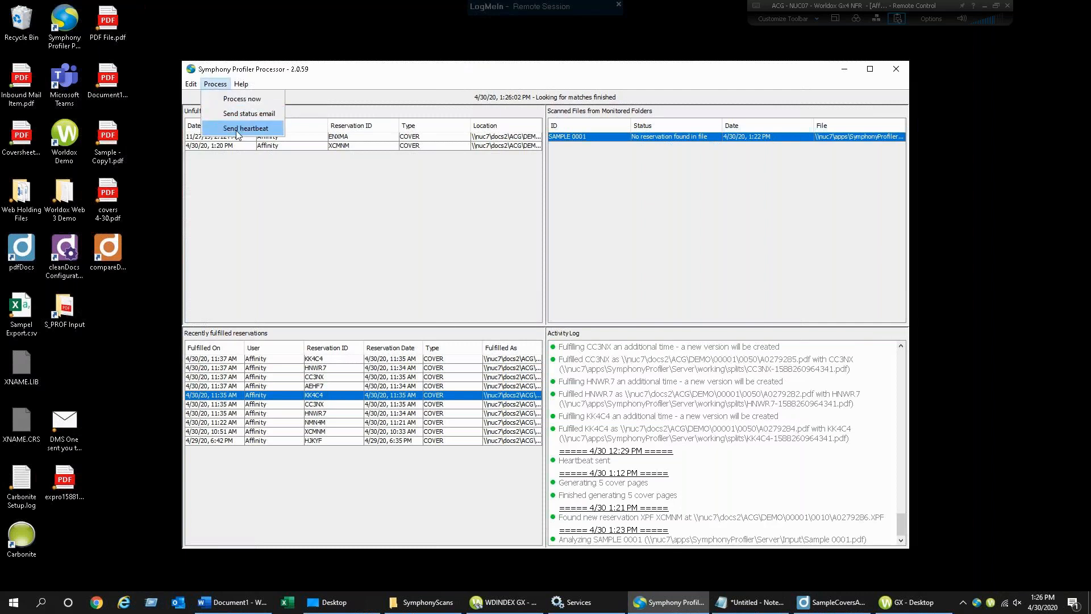
left_click(242, 98)
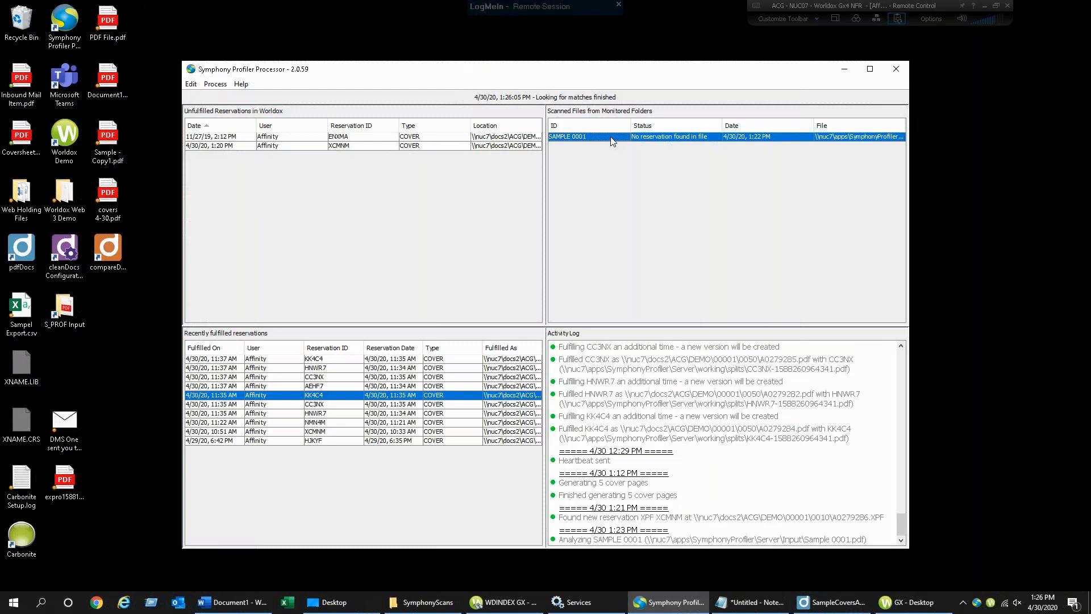
Open the SAMPLE 0001 scan's Input folder, inspect the cover sheet in "Sample 0001.pdf", and close the PDF
double_click(643, 277)
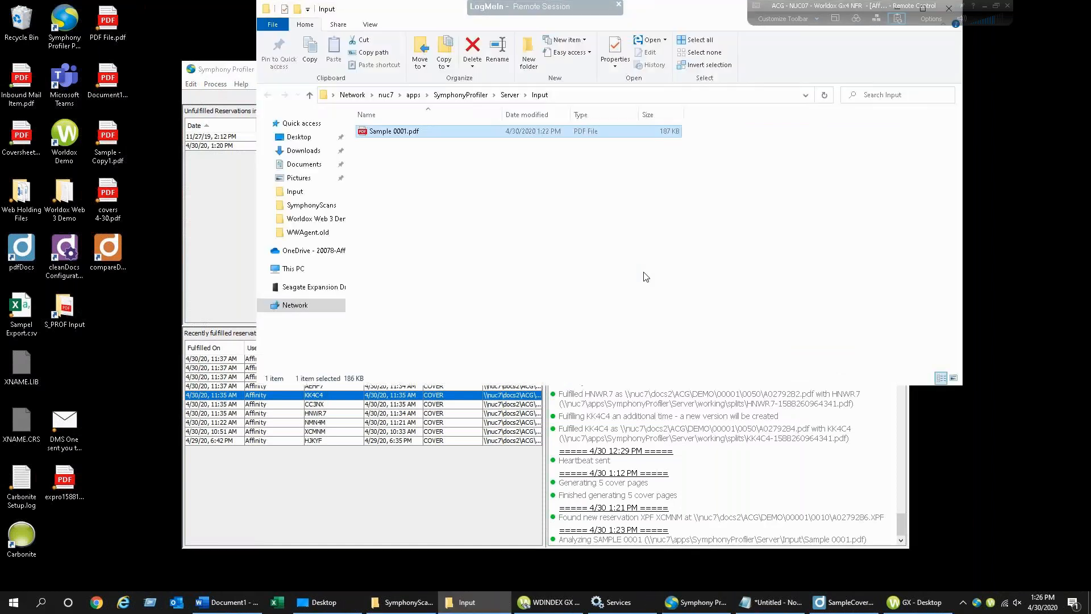
double_click(411, 137)
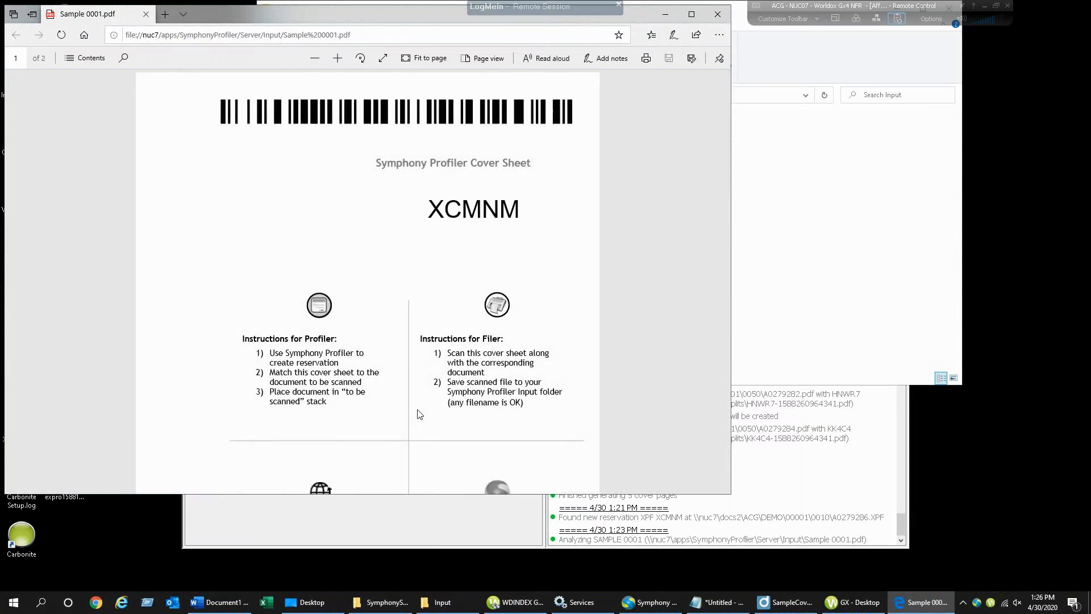
left_click(717, 13)
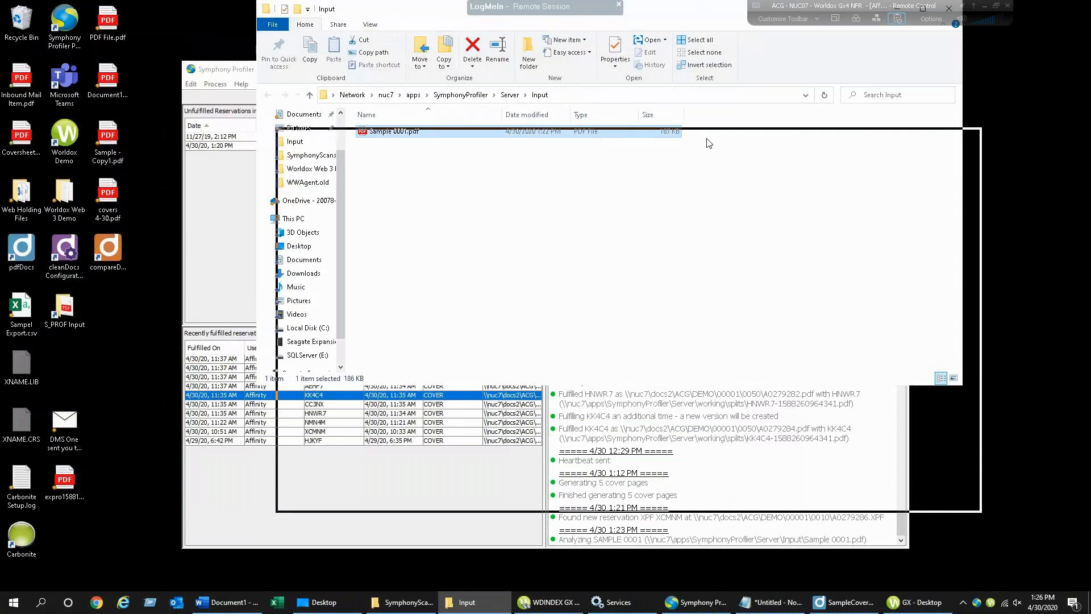
Close the Input folder, switch to SampleCoversAndDocuments.pdf in pdfDocs, and examine its barcoded cover sheets and the documents between them
left_click(969, 136)
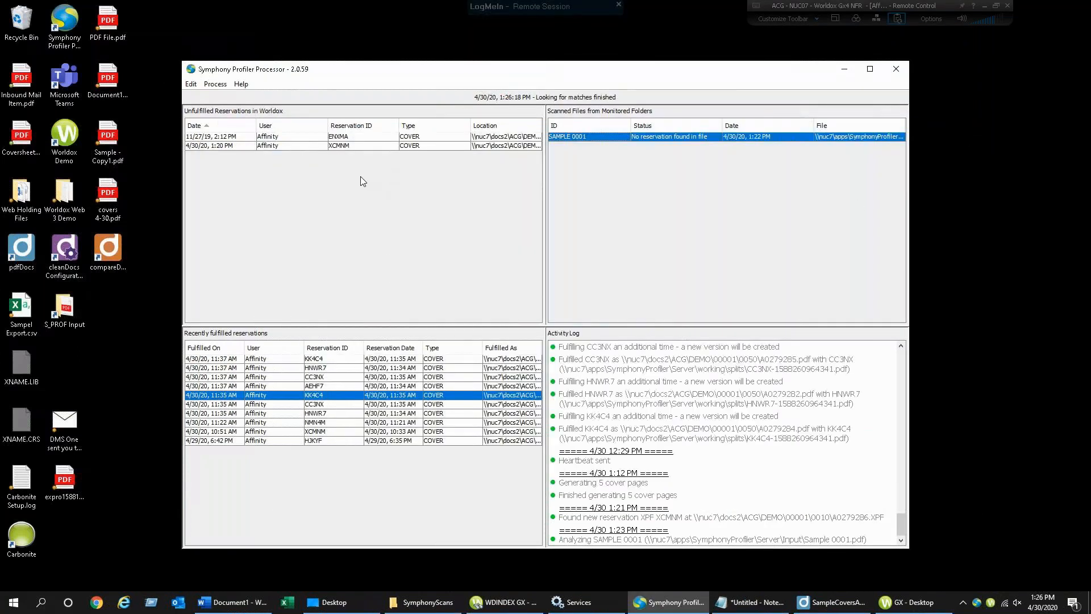
left_click(842, 598)
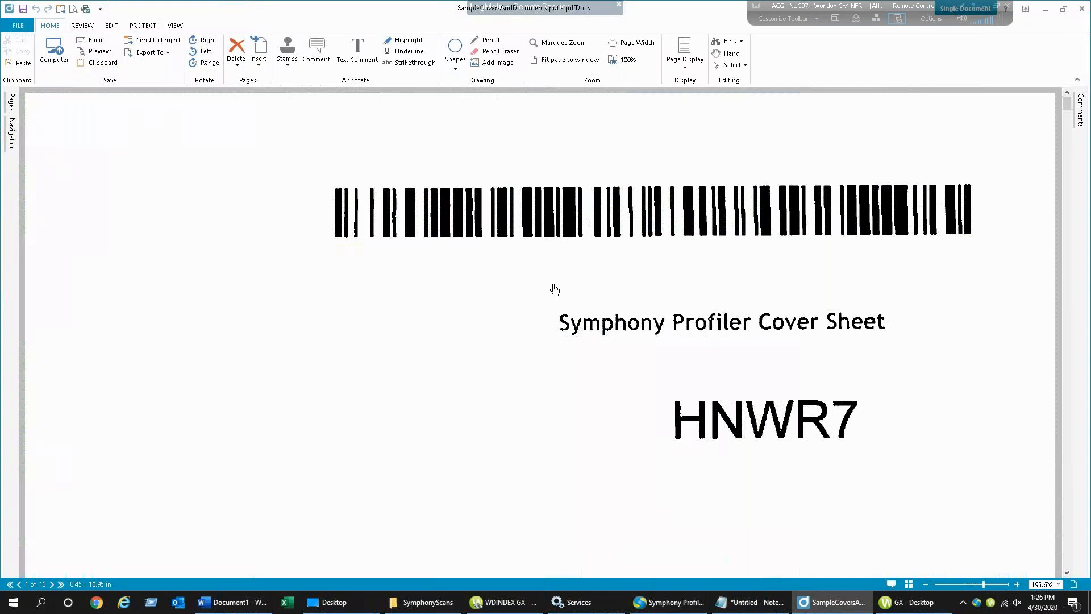
scroll(597, 280, "down", 10)
scroll(497, 337, "down", 15)
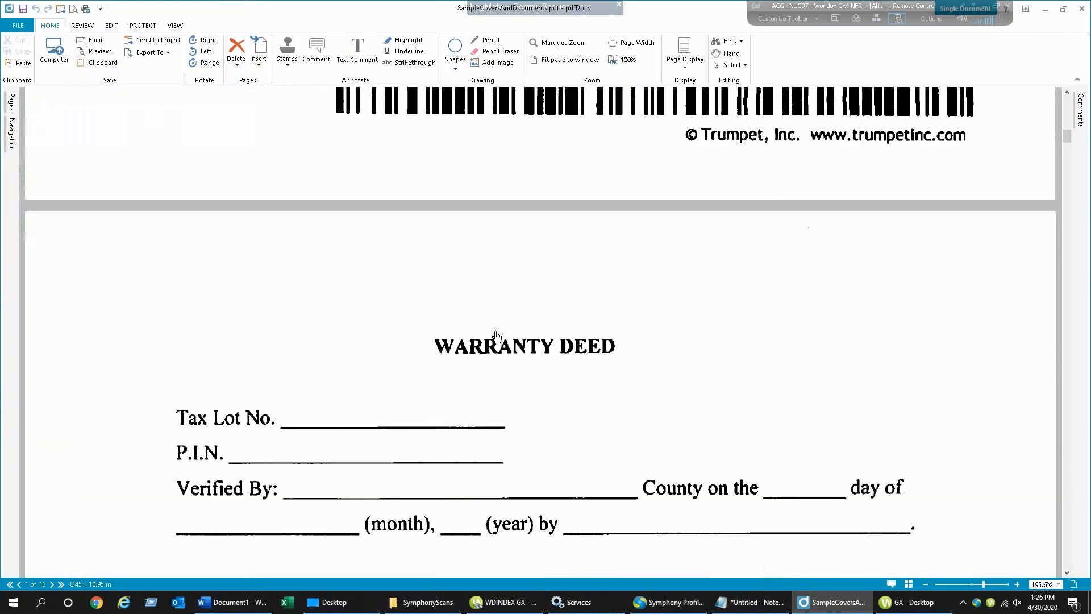
scroll(496, 337, "up", 5)
scroll(497, 337, "up", 20)
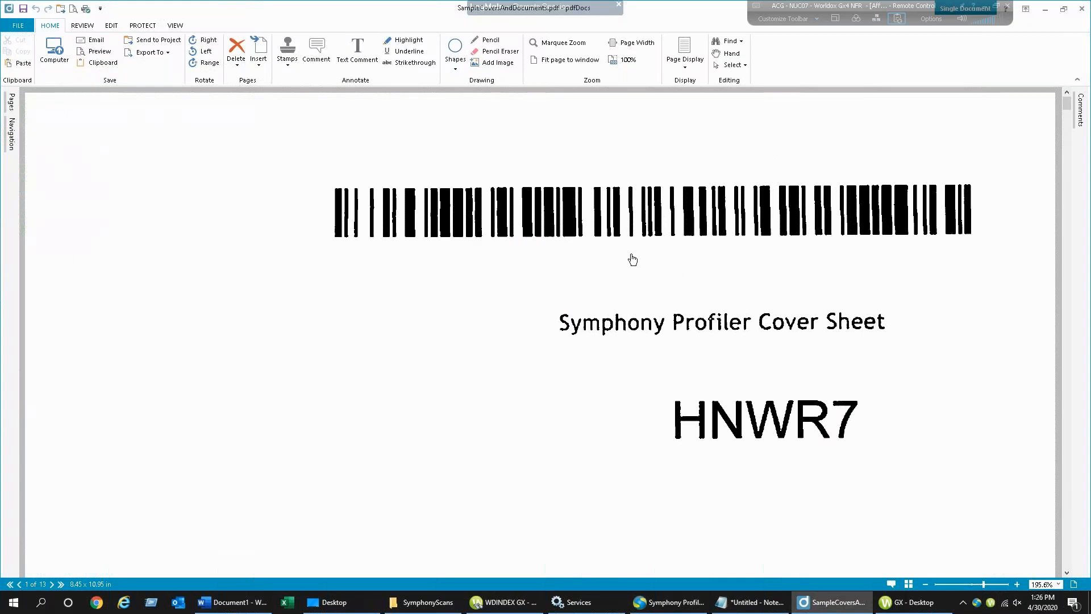
scroll(537, 209, "down", 5)
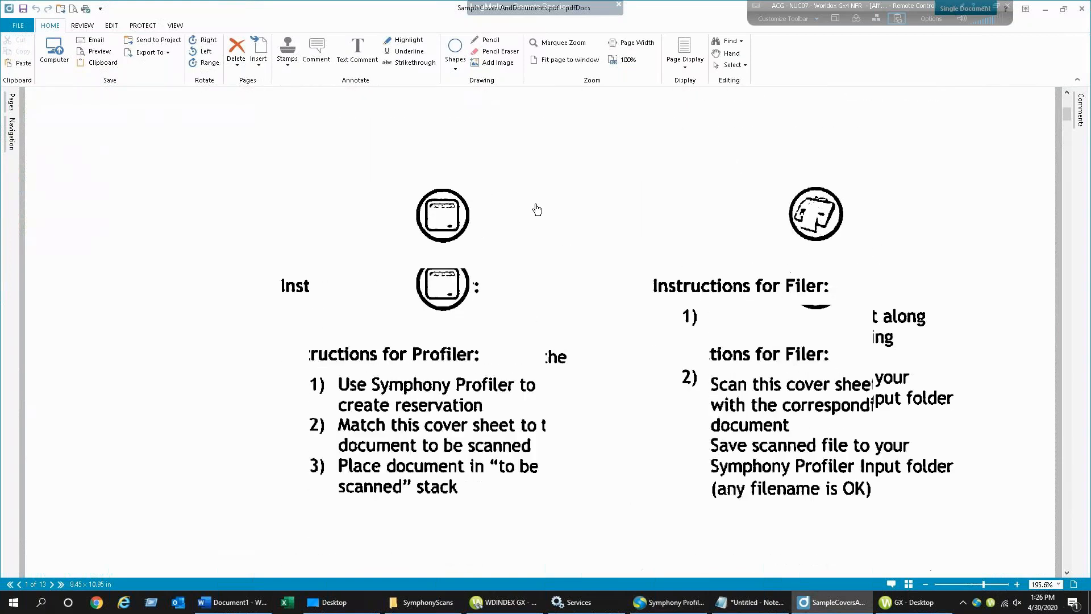
scroll(536, 209, "up", 5)
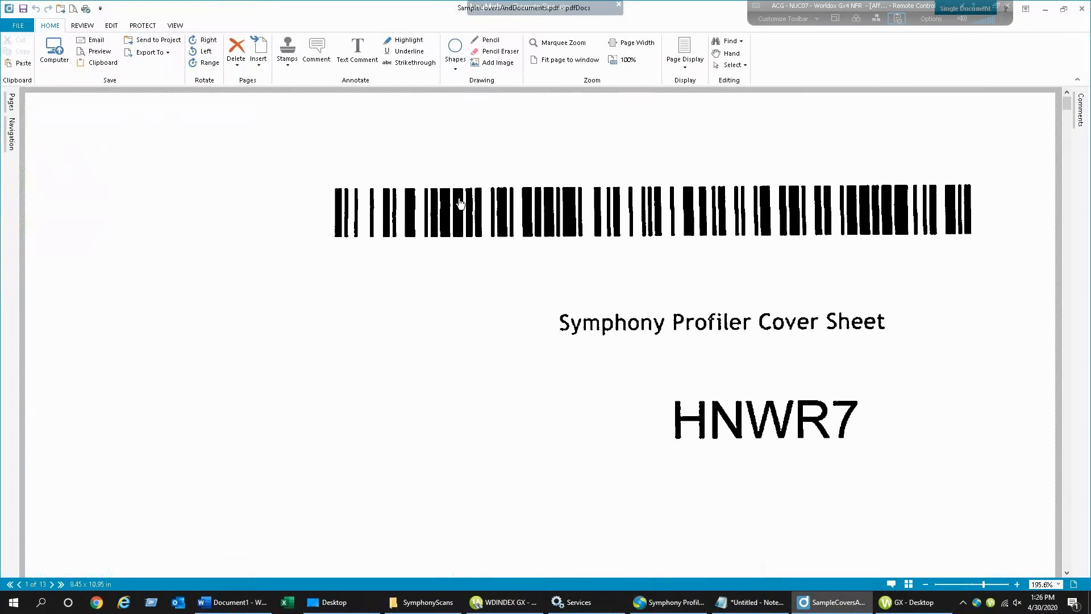
scroll(460, 204, "down", 5)
scroll(461, 203, "down", 12)
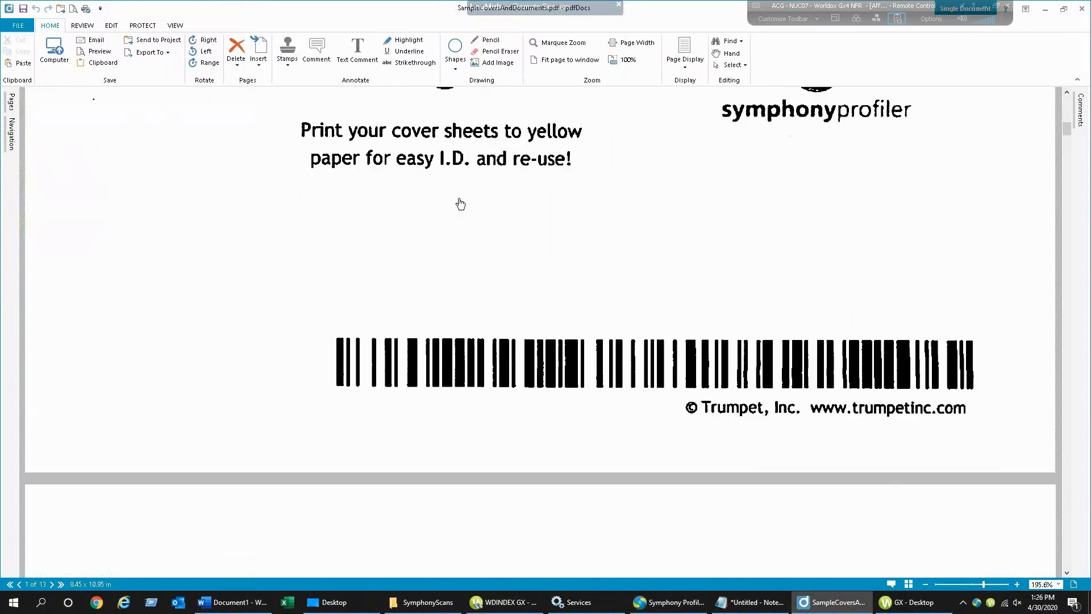
scroll(457, 188, "down", 12)
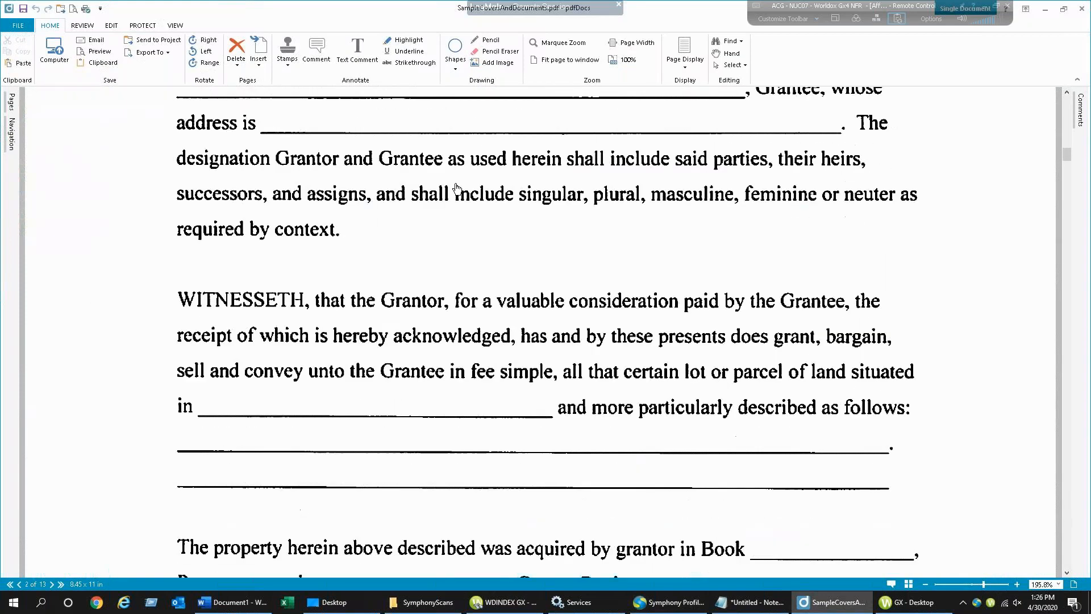
scroll(456, 311, "down", 12)
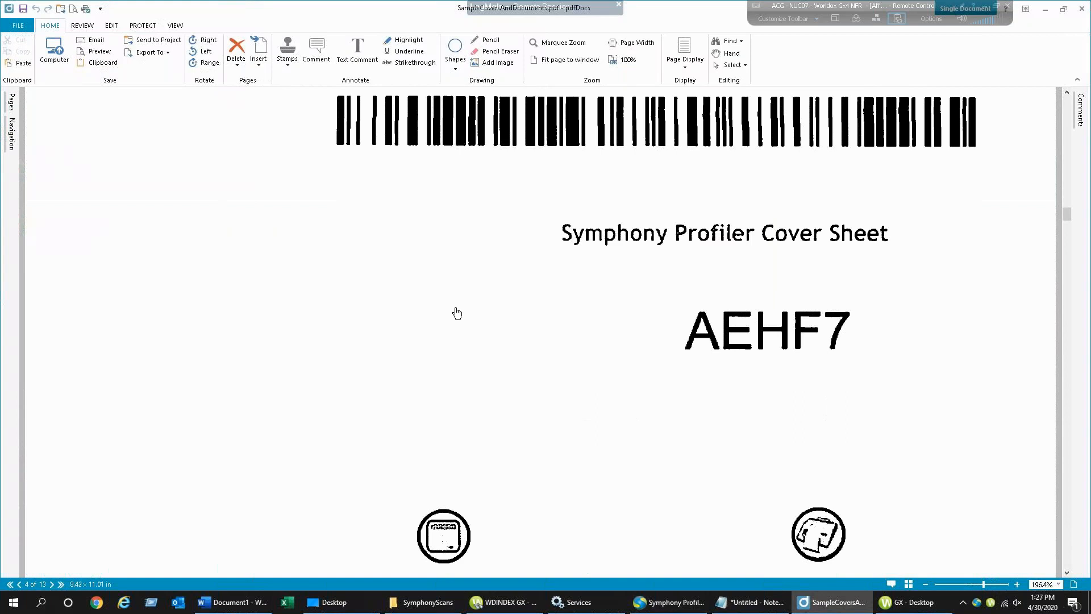
scroll(449, 325, "down", 10)
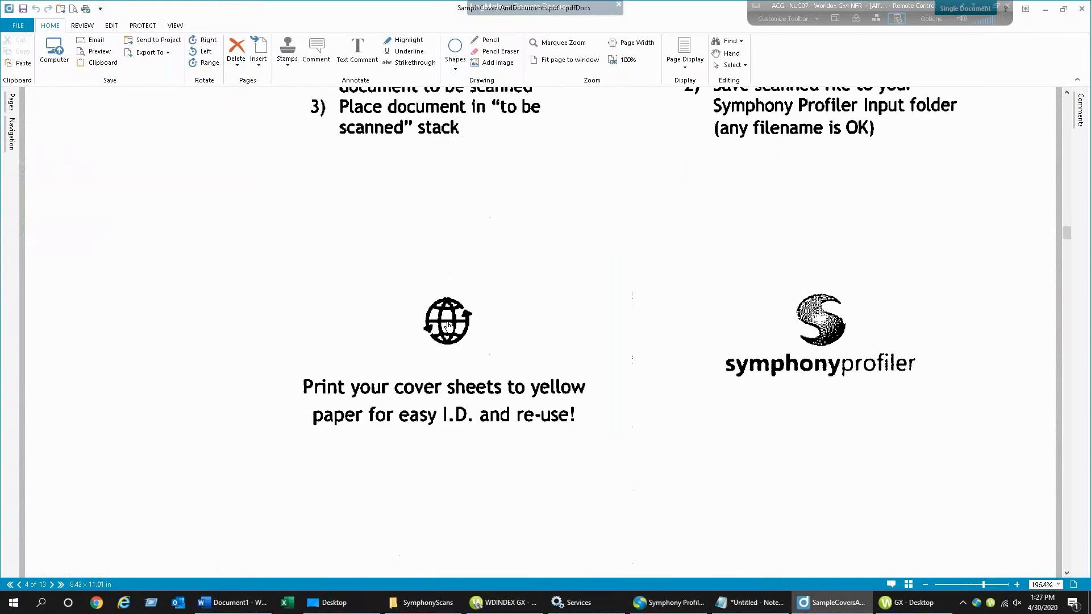
scroll(449, 327, "down", 15)
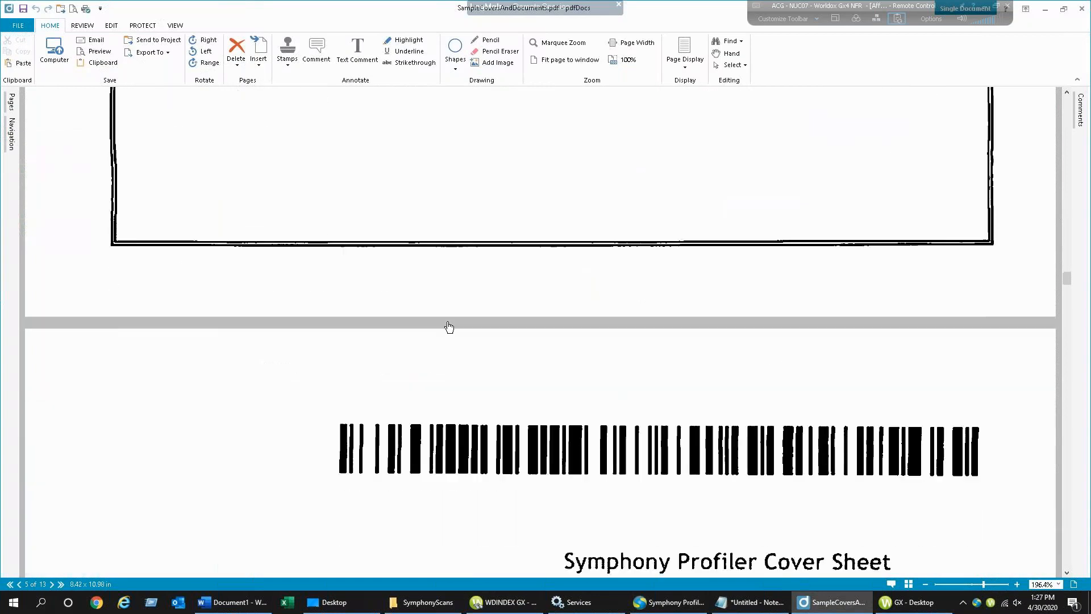
scroll(449, 327, "down", 15)
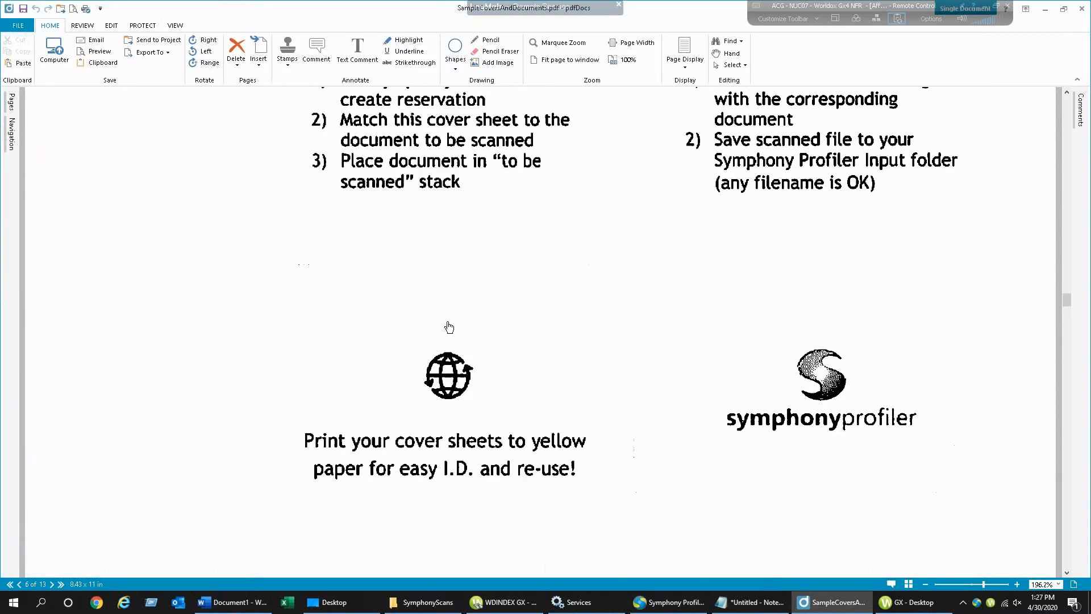
scroll(449, 327, "down", 15)
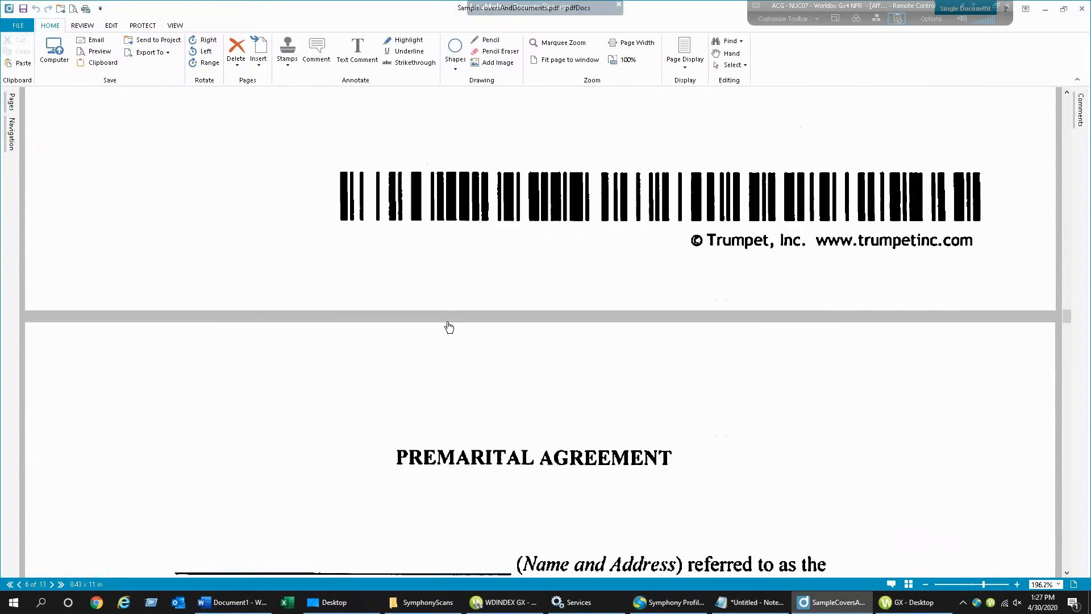
scroll(449, 326, "down", 15)
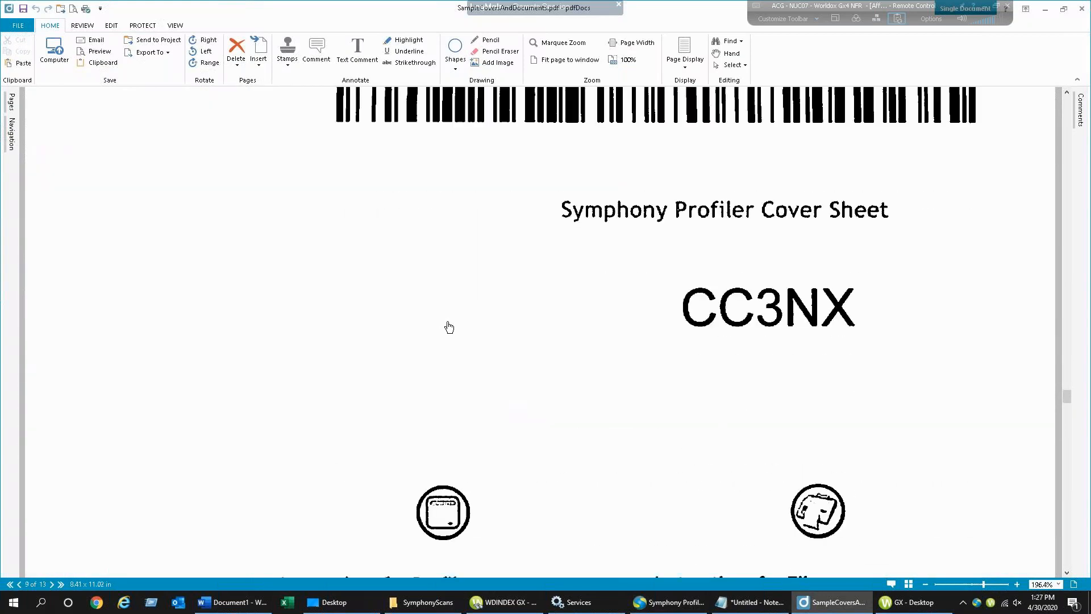
scroll(449, 327, "down", 12)
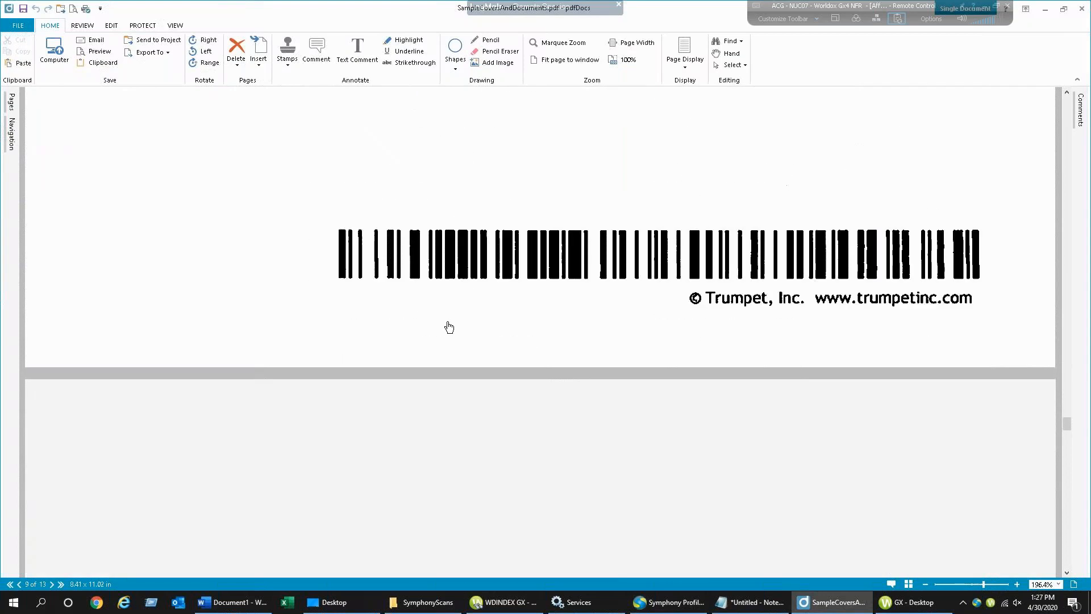
scroll(449, 327, "down", 12)
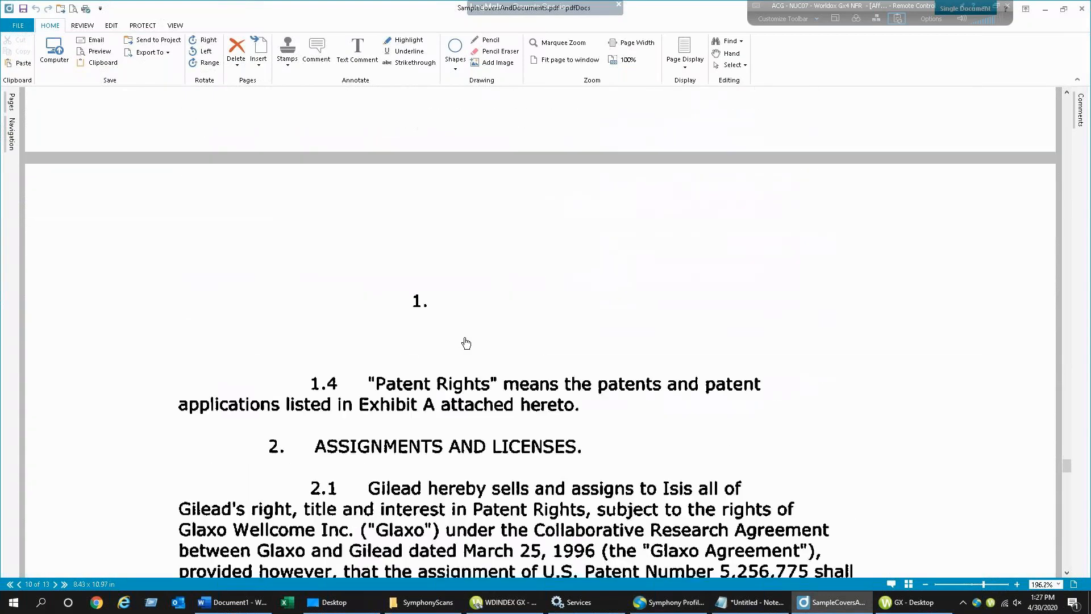
scroll(466, 341, "down", 8)
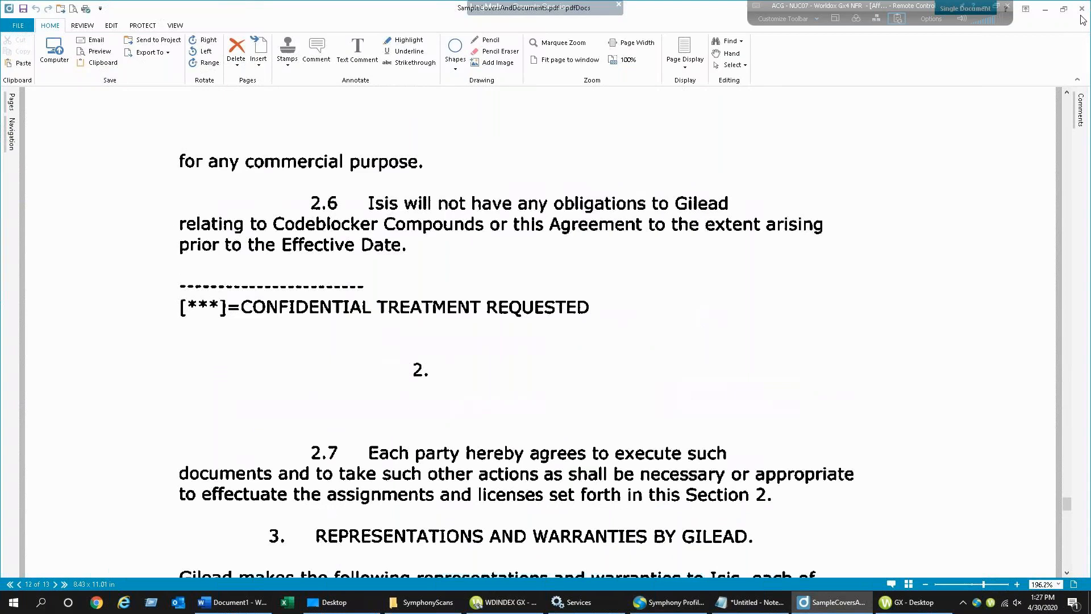
Start saving the PDF into the SymphonyScans folder as SampleCoversAndDocuments01.pdf, leaving the save dialog open
left_click(18, 25)
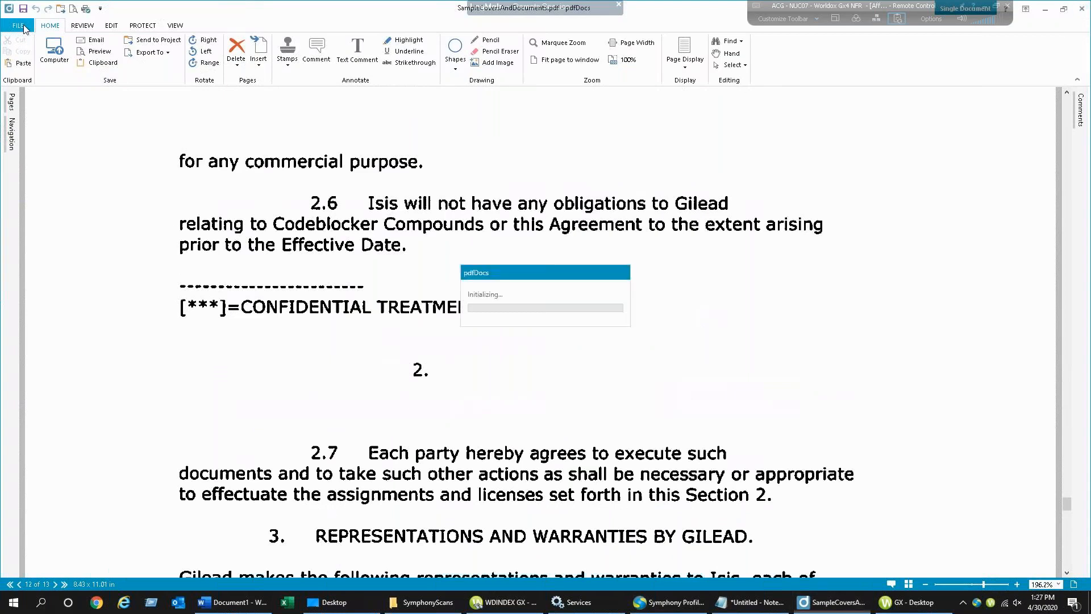
left_click(35, 137)
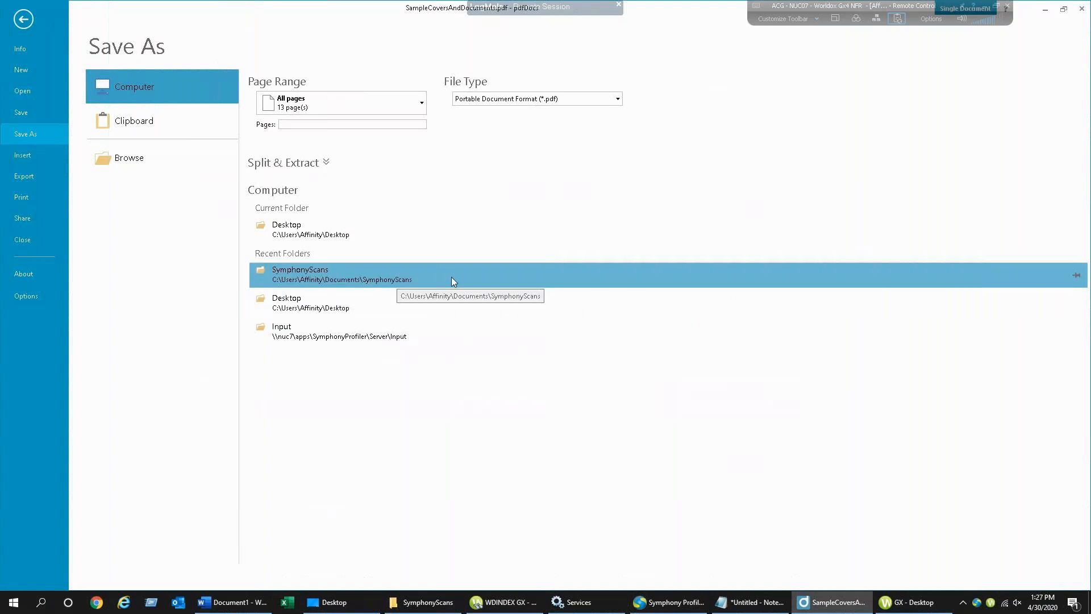
left_click(341, 280)
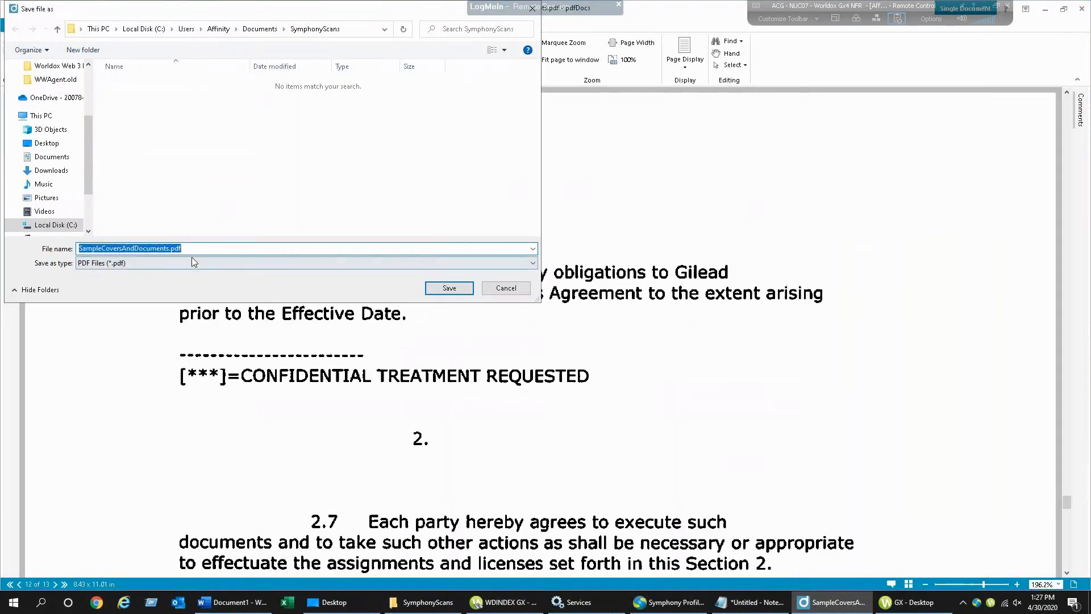
left_click(173, 250)
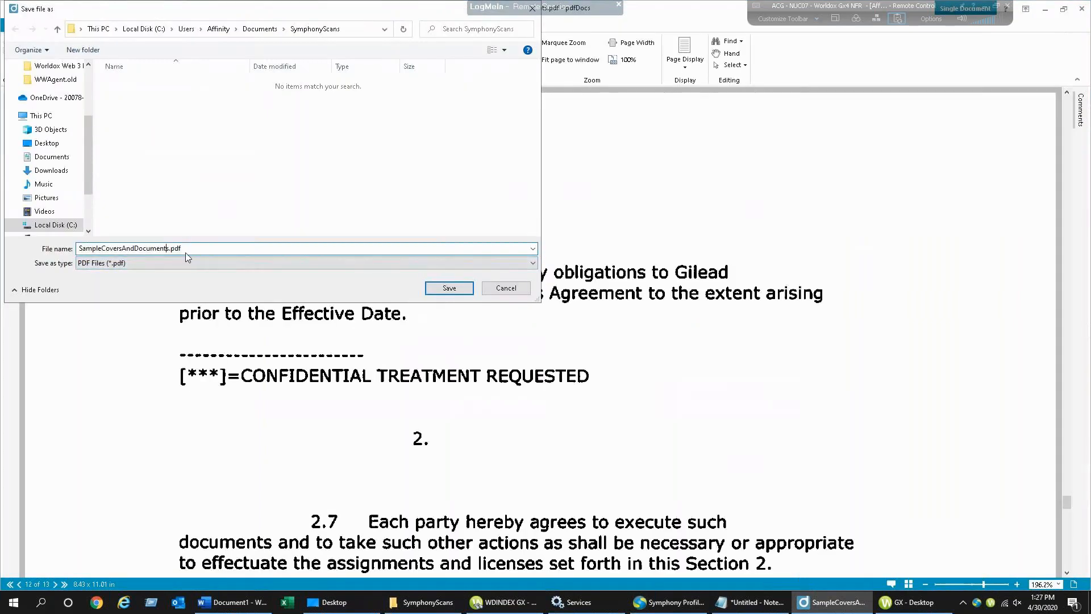
type("01")
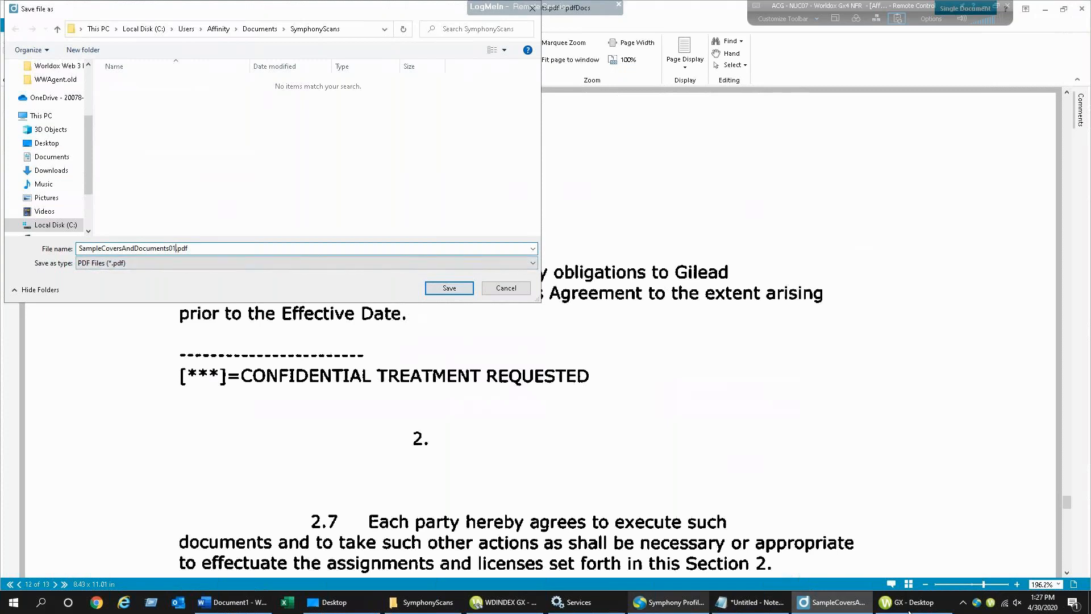
Switch to Worldox GX4, start a Symphony reservation, and assign it to the Nathan Management favorite matter 0050 - Estate Planning
left_click(909, 603)
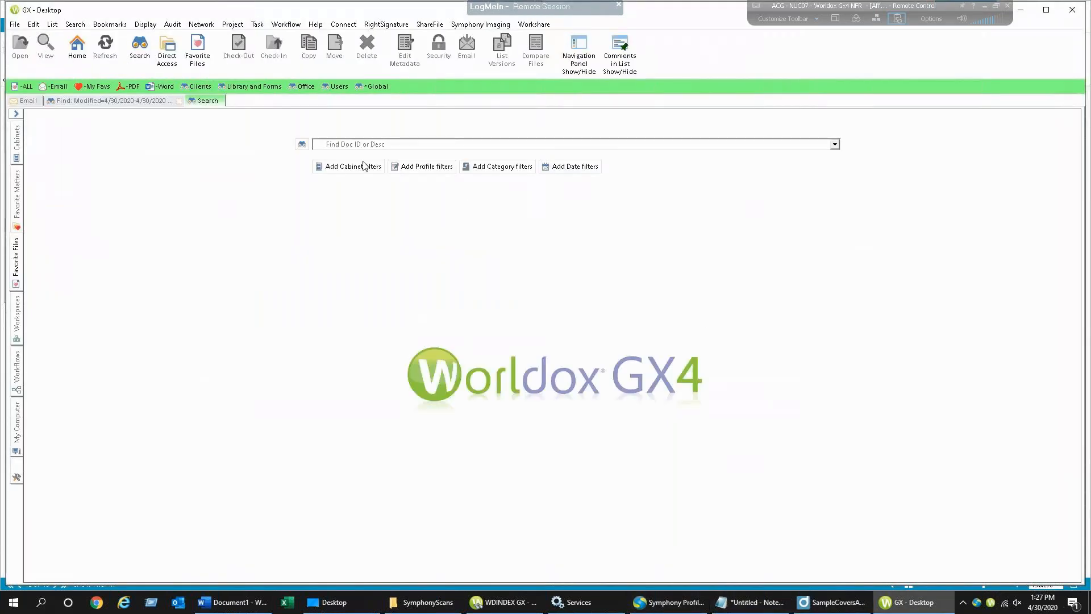
left_click(469, 25)
left_click(516, 50)
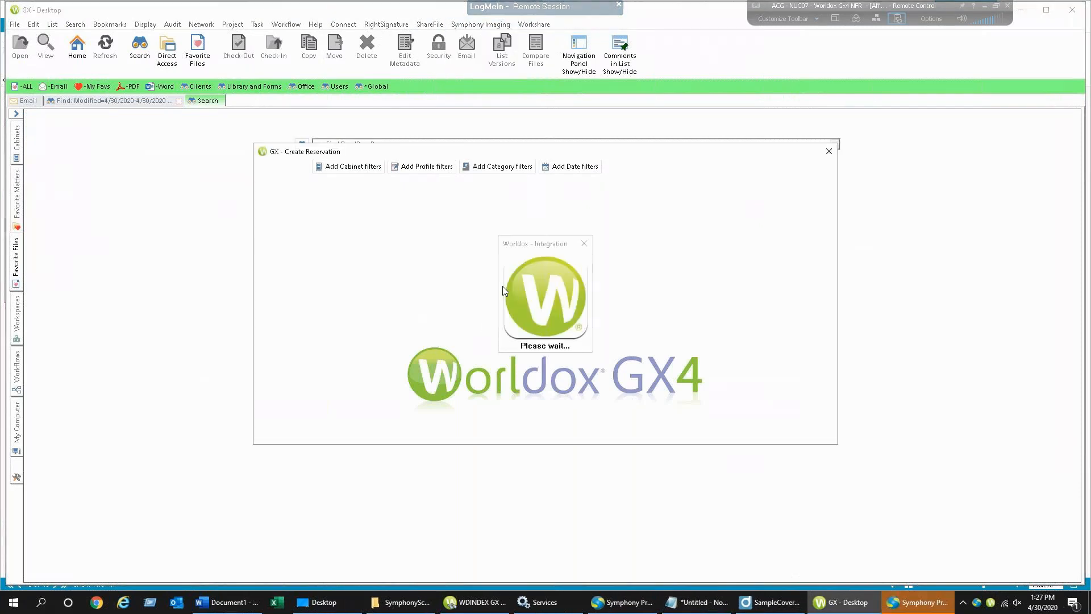
left_click(322, 260)
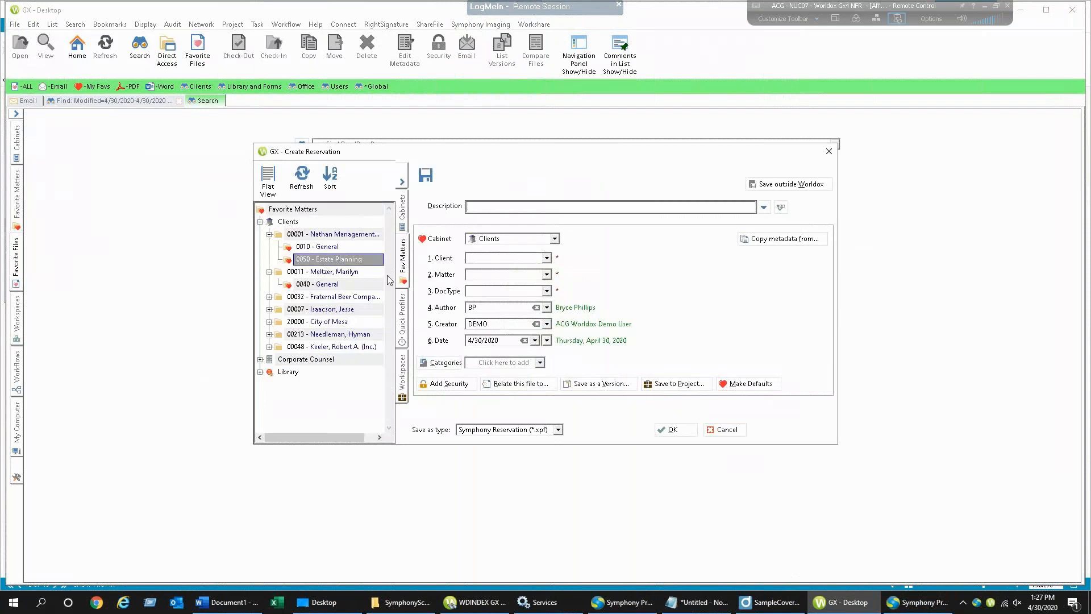
double_click(343, 265)
Set the reservation's DocType to CORR and its description to "Test delete 1", and accept the profile
left_click(546, 290)
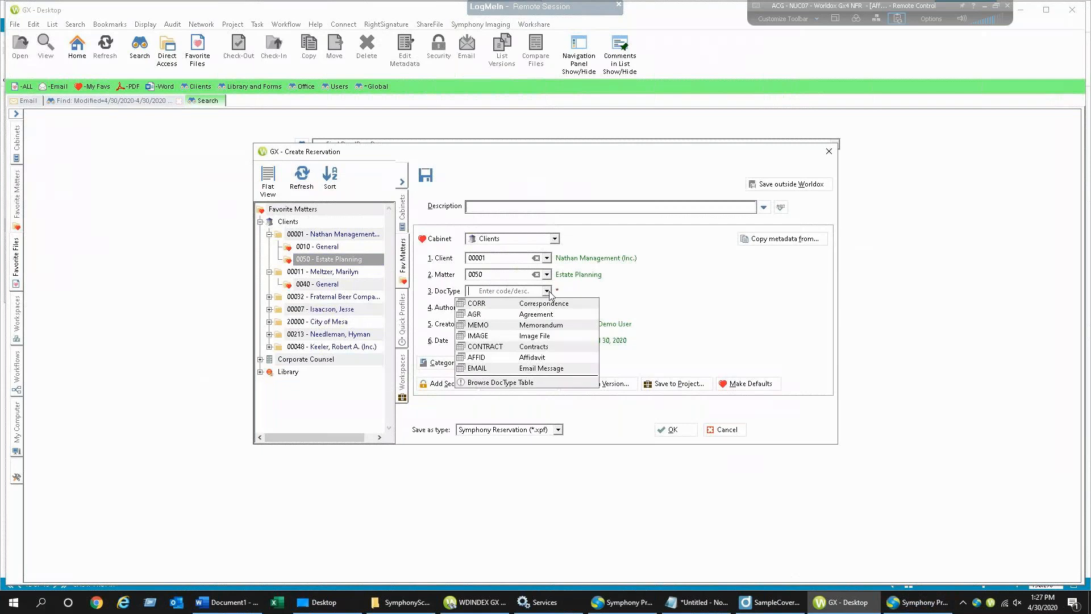
left_click(551, 307)
left_click(564, 206)
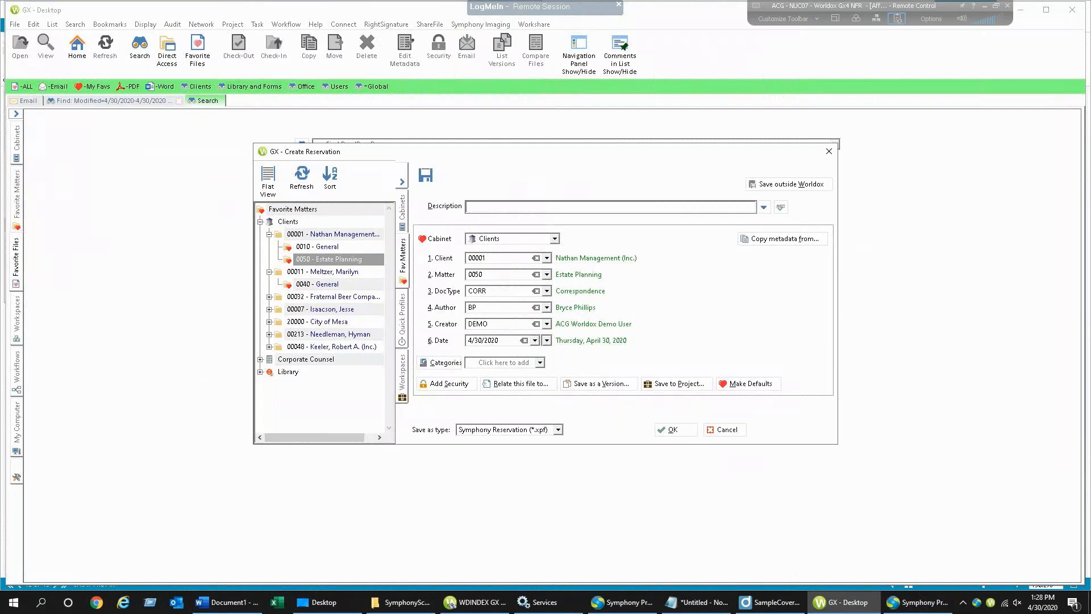
type("Test delete 1")
left_click(672, 430)
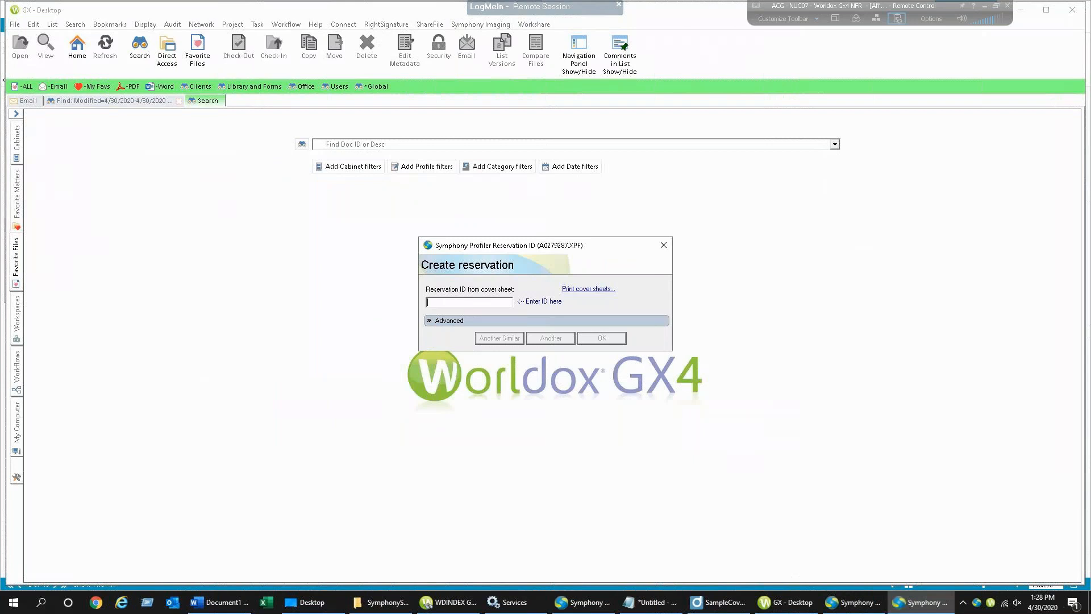
Copy HNWR7 from the Notepad list, enter it as the reservation ID, and continue with another similar reservation
left_click(650, 602)
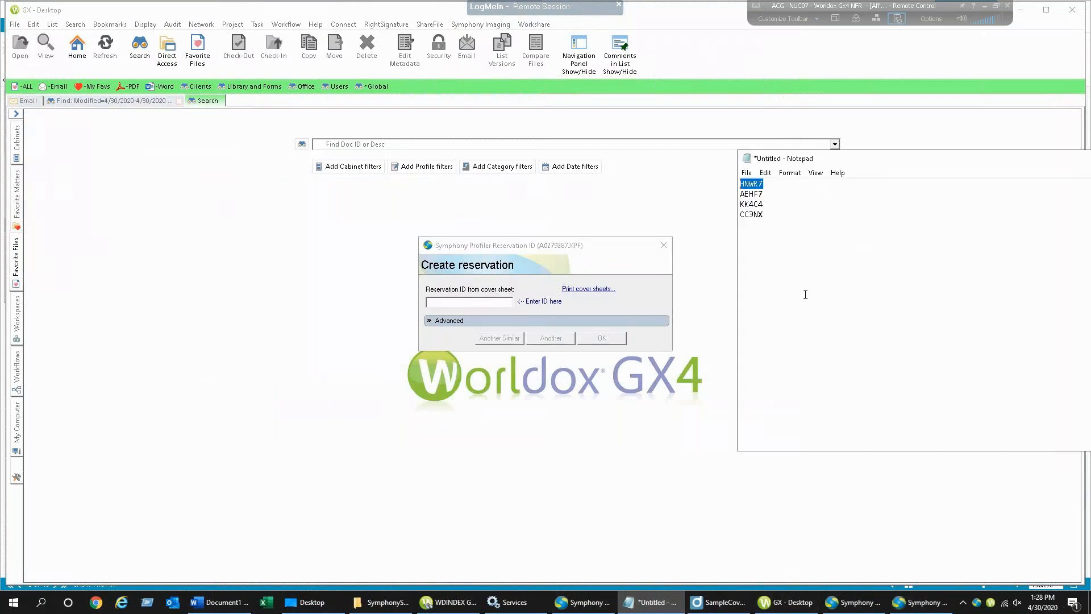
right_click(751, 184)
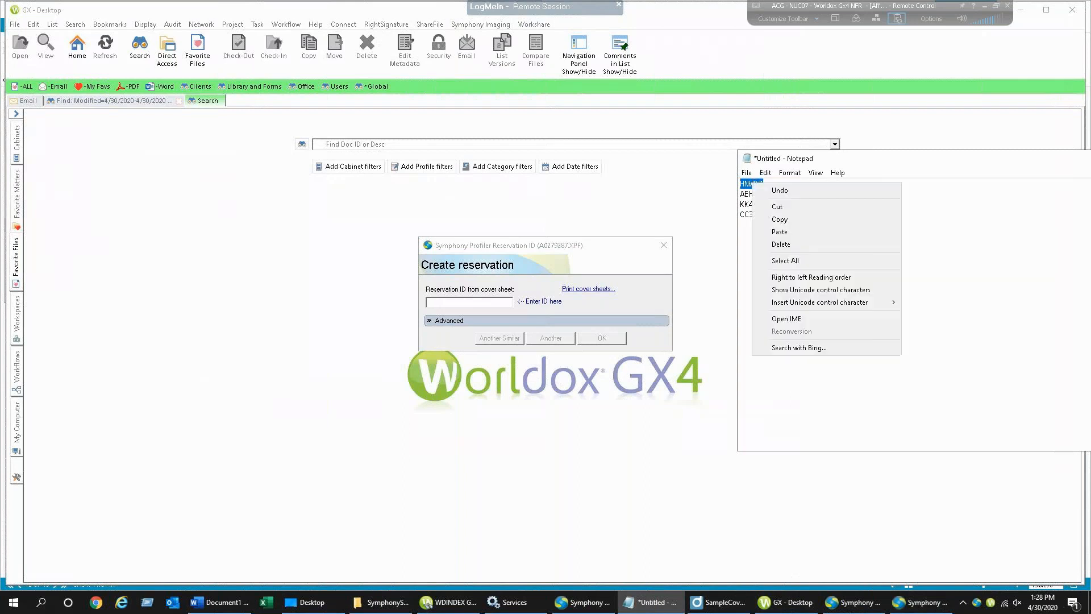
left_click(776, 221)
left_click(483, 302)
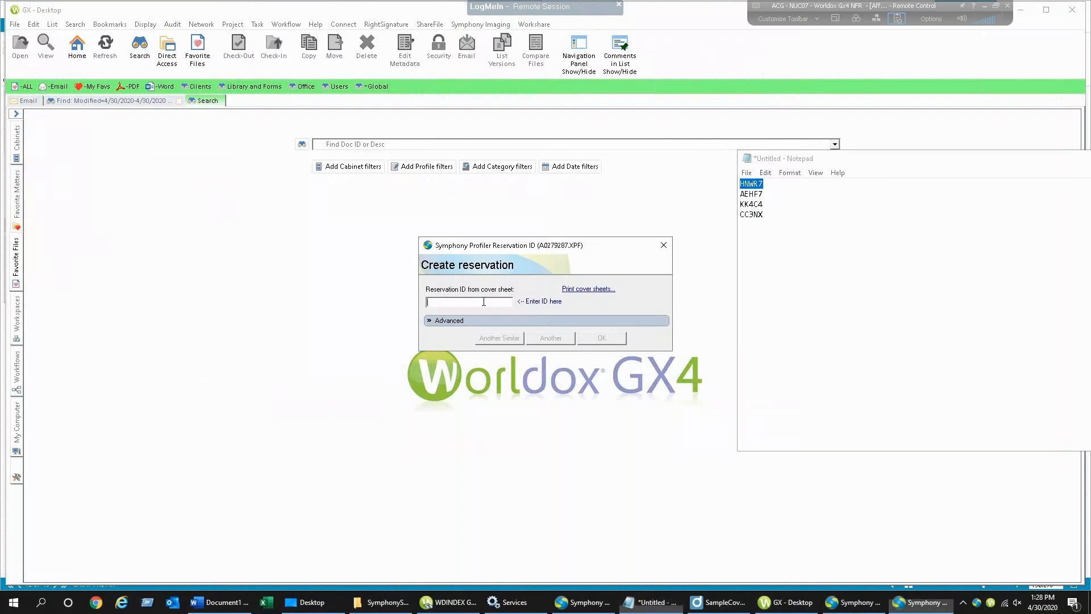
key("ctrl+v")
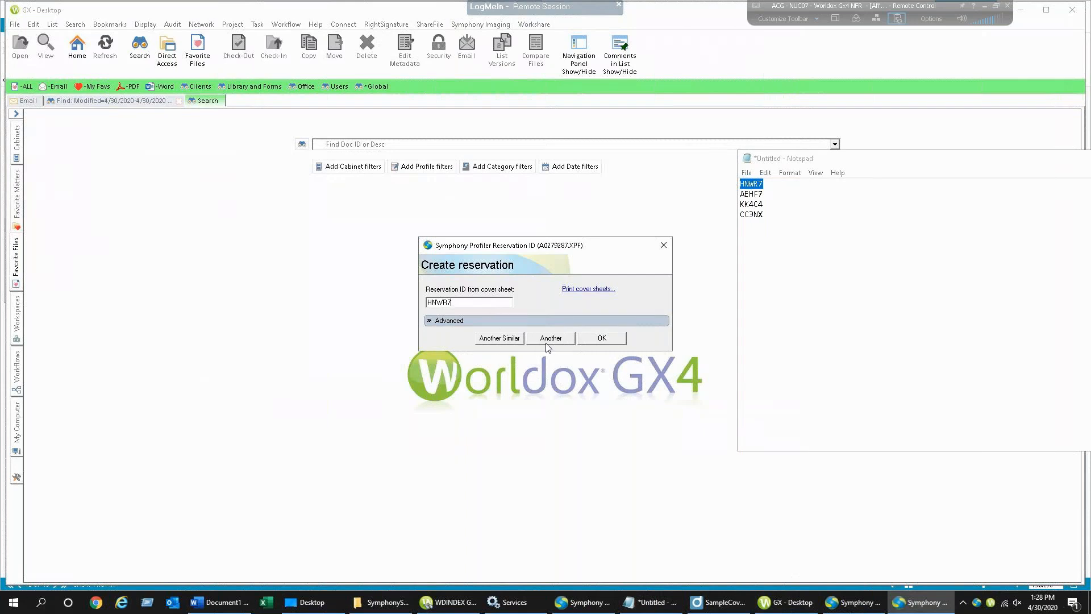
left_click(511, 340)
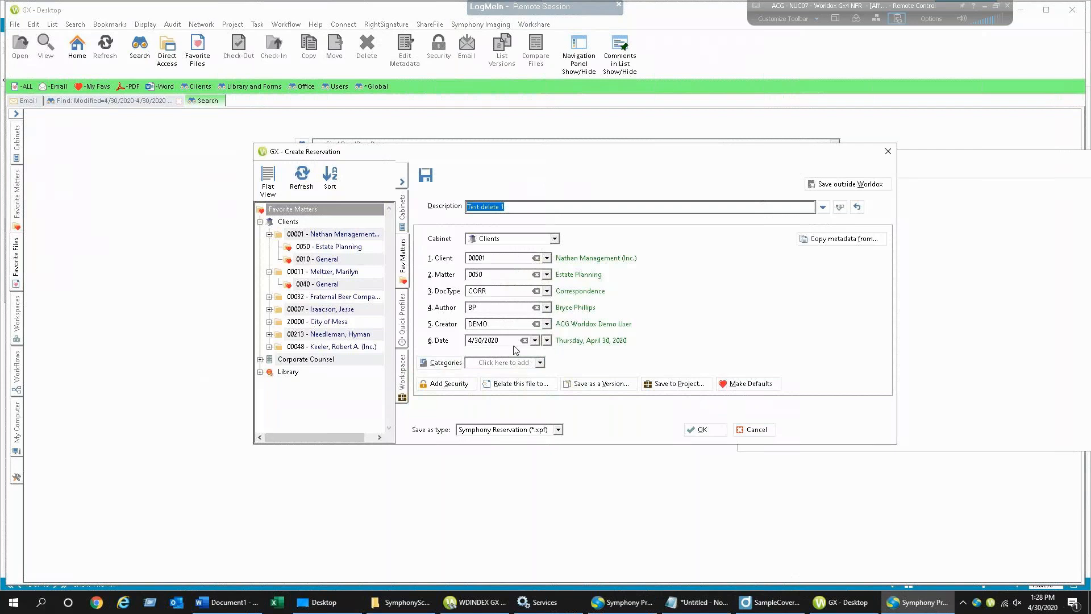
Set the similar reservation's description to "Test delete 2" and its DocType to AGR, and accept the profile
left_click(529, 210)
left_click(548, 291)
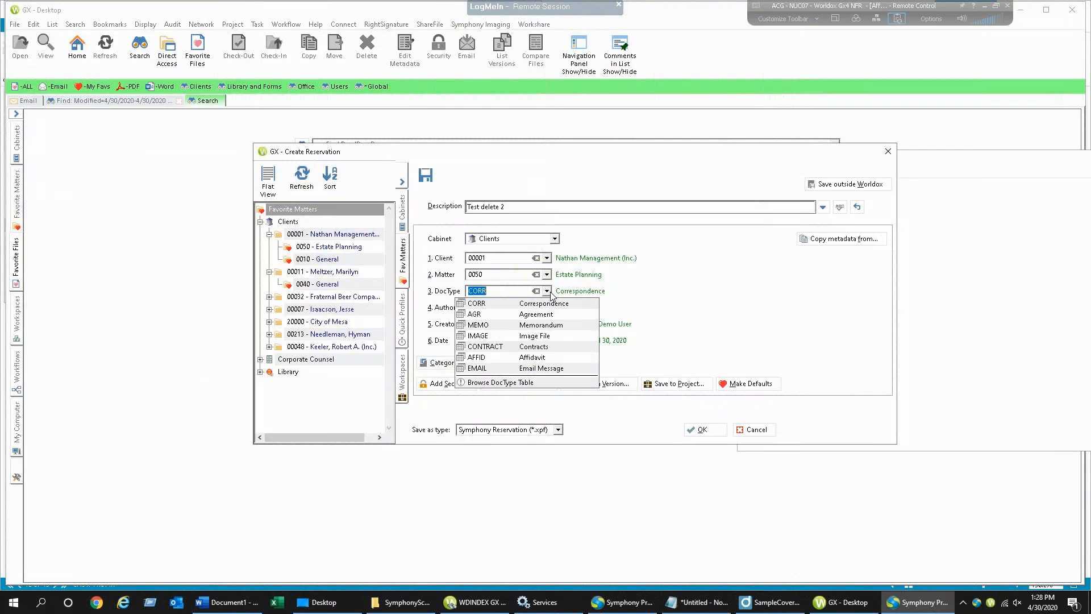
left_click(487, 314)
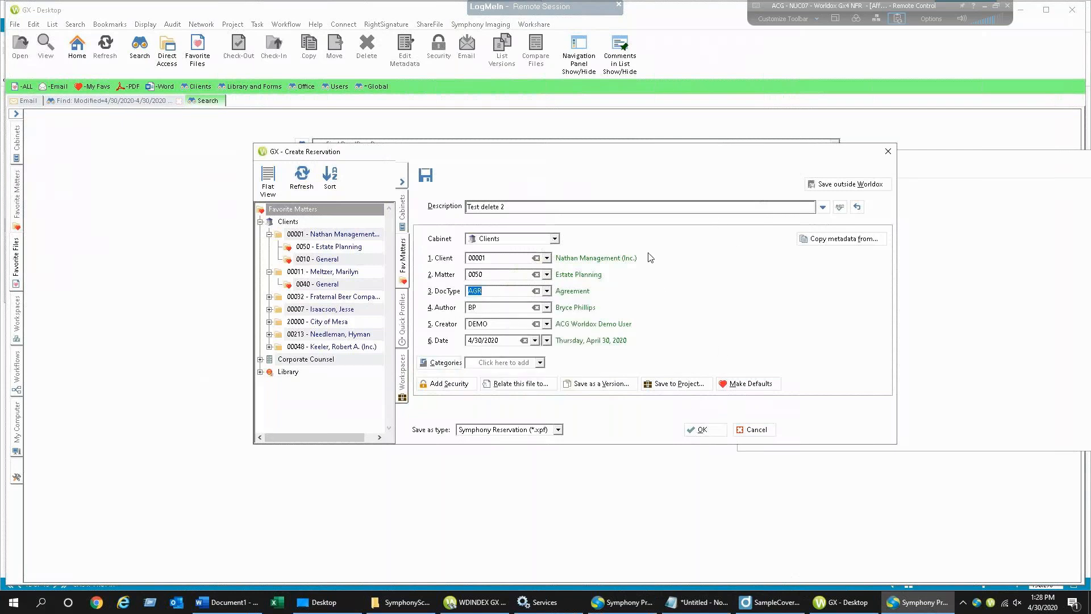
left_click(699, 430)
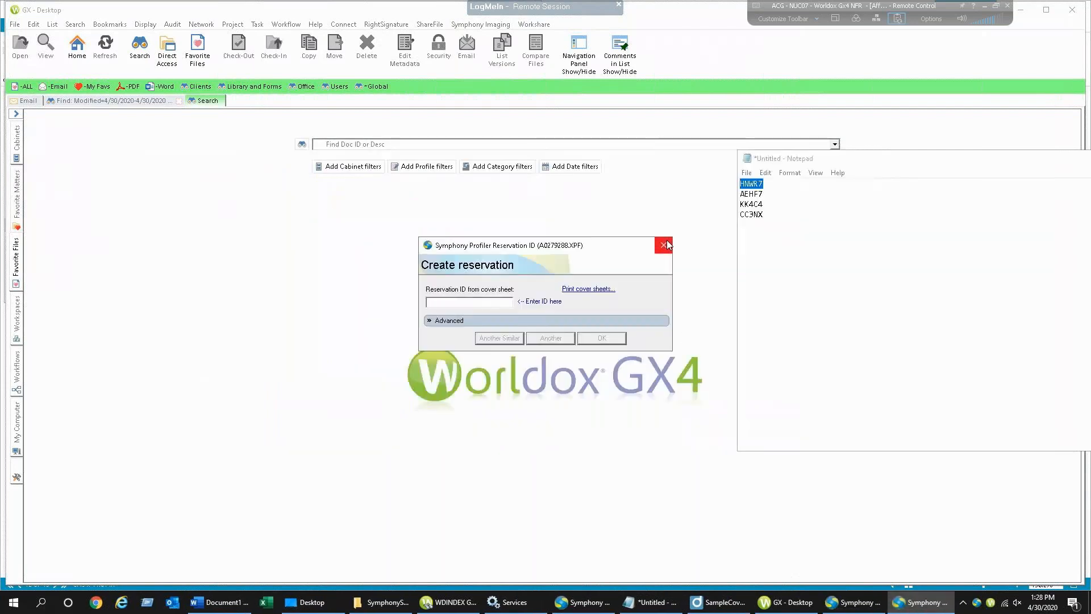
Copy AEHF7 from the Notepad list, enter it as the reservation ID, and continue with another blank reservation
double_click(751, 193)
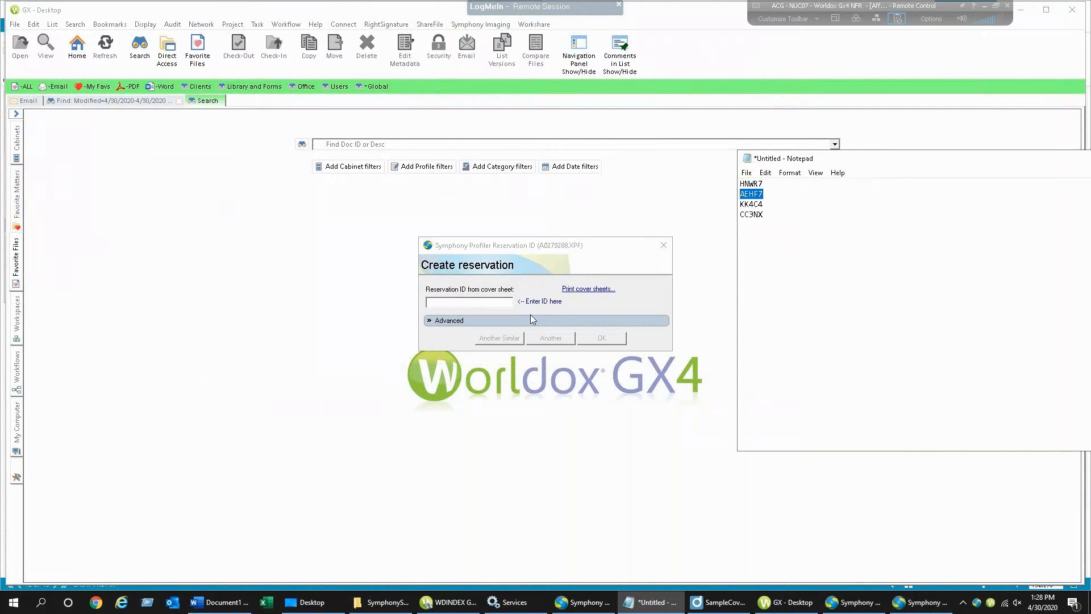
left_click(459, 302)
key("ctrl+v")
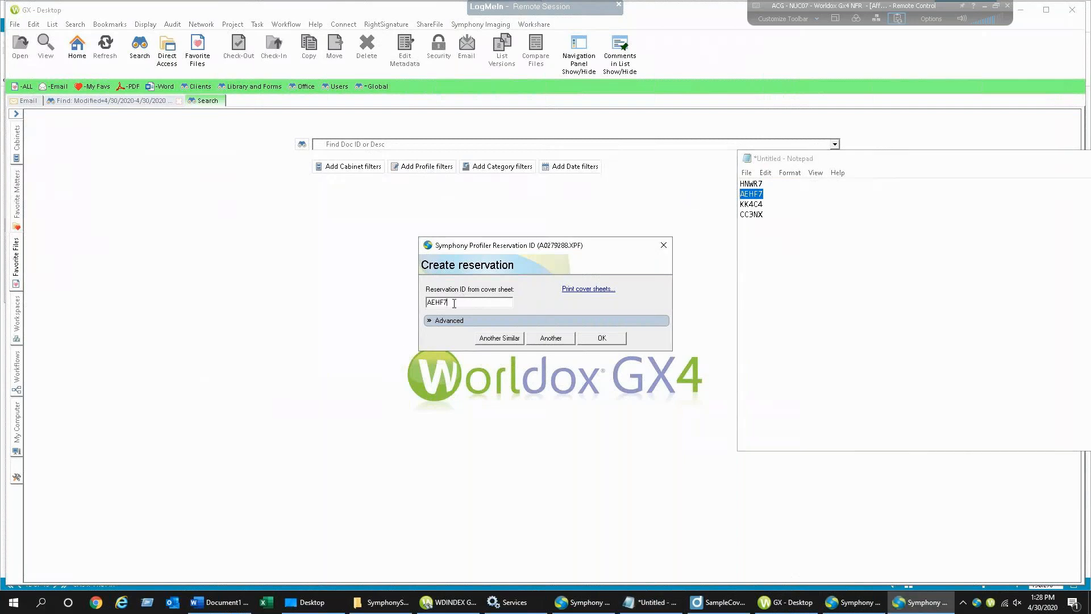
left_click(552, 339)
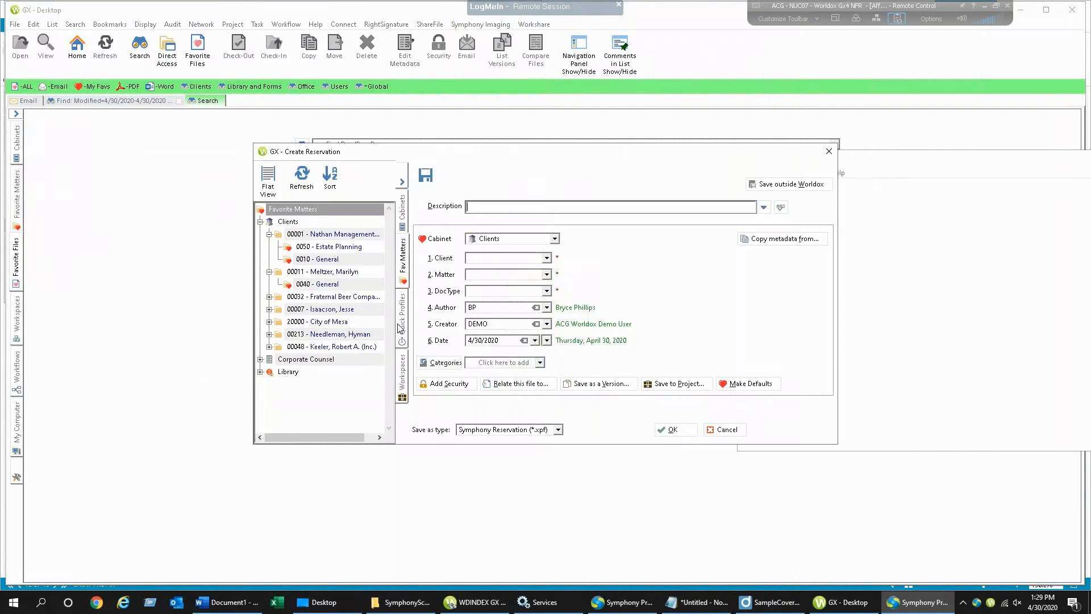
Profile the reservation under favorite matter 0040 - General with DocType CORR and description "Test Delete 3", and accept it
left_click(331, 286)
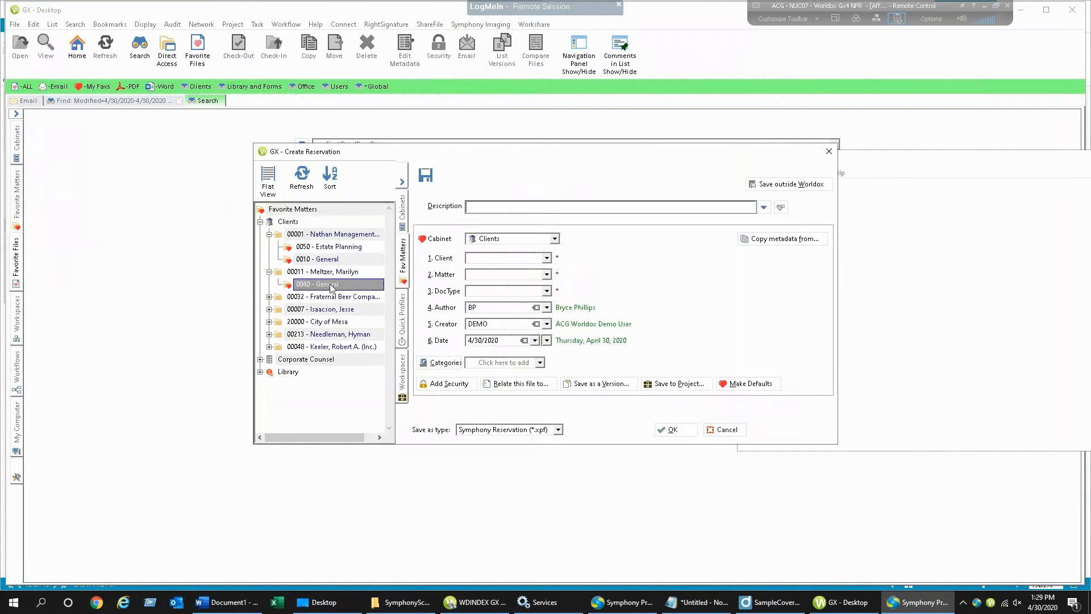
double_click(332, 285)
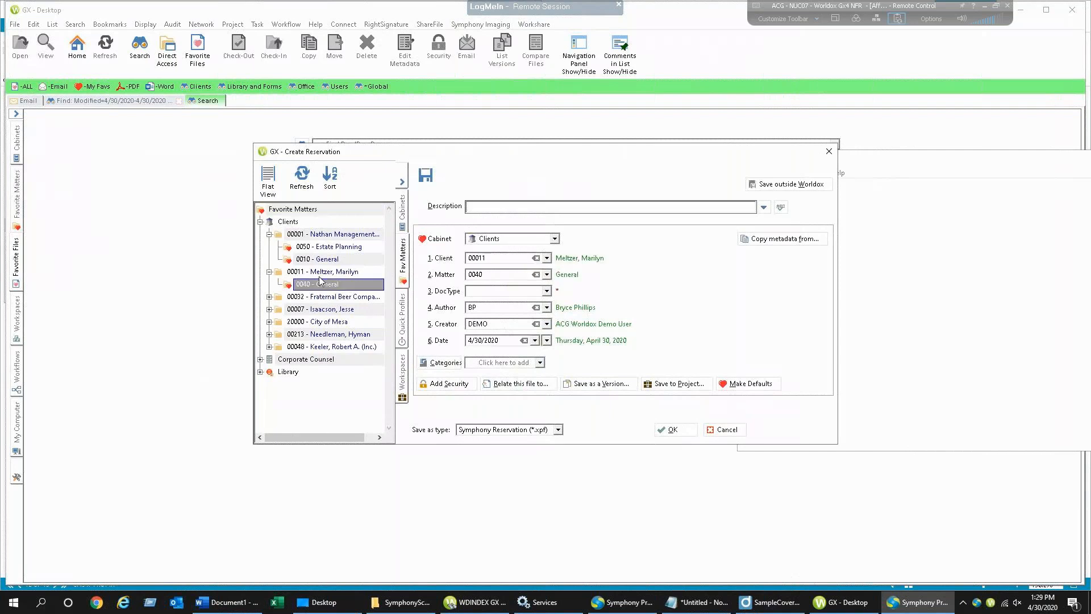
left_click(546, 291)
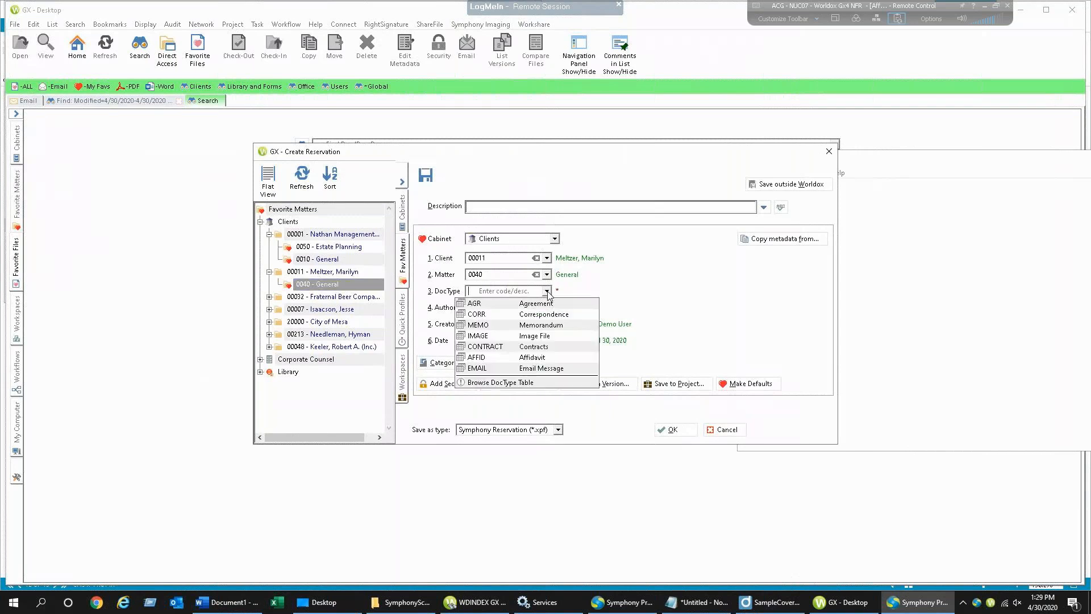
left_click(492, 316)
left_click(516, 210)
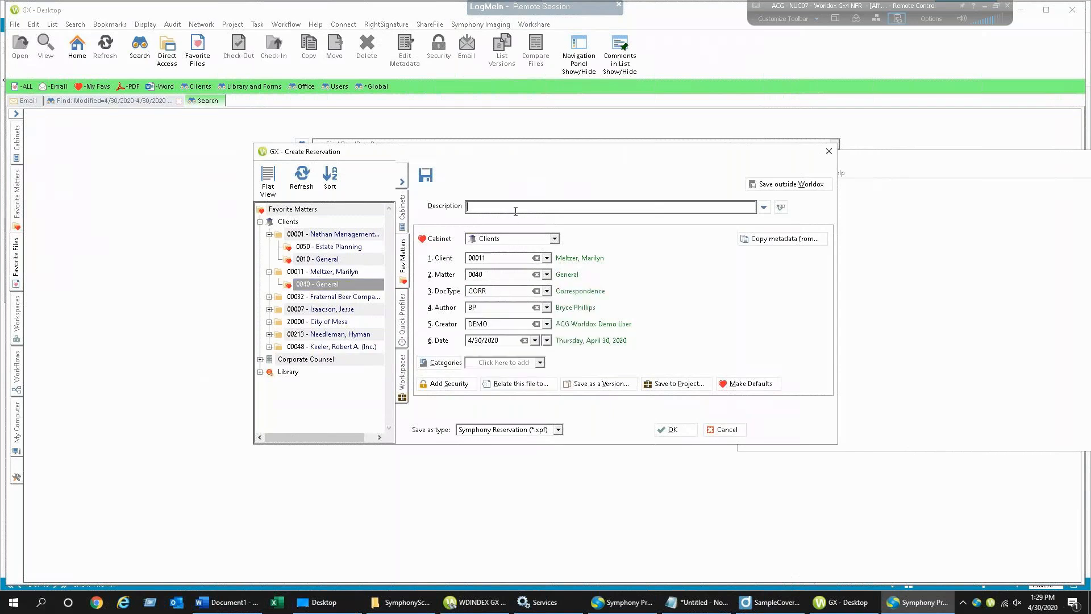
type("Test Delete 3")
left_click(672, 429)
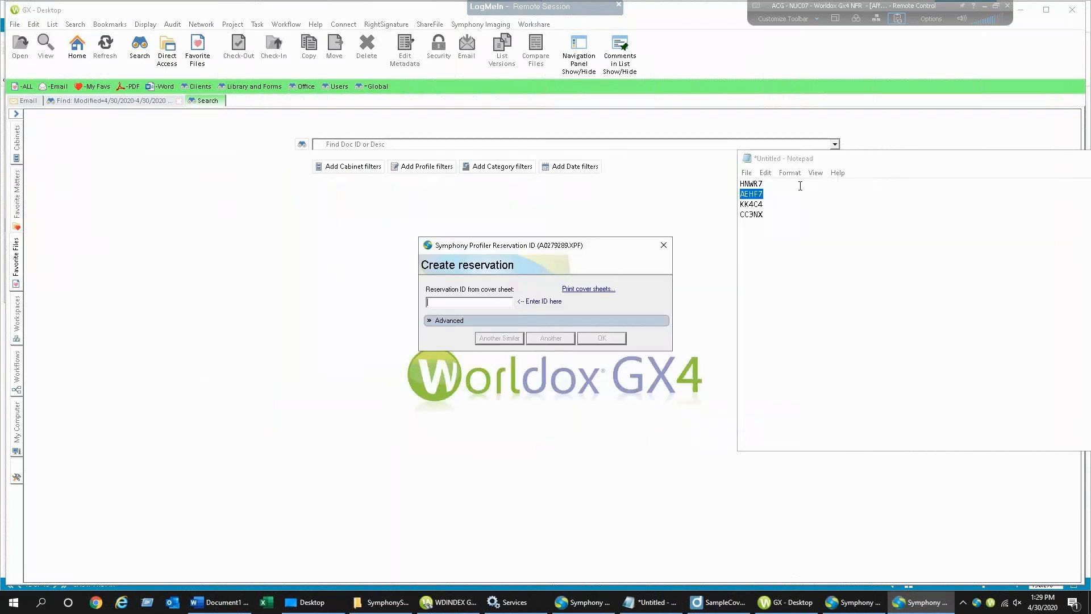
Copy KK4C4 from the Notepad list, enter it as the reservation ID, and continue with another similar reservation
left_click_drag(768, 200, 717, 202)
key("ctrl+c")
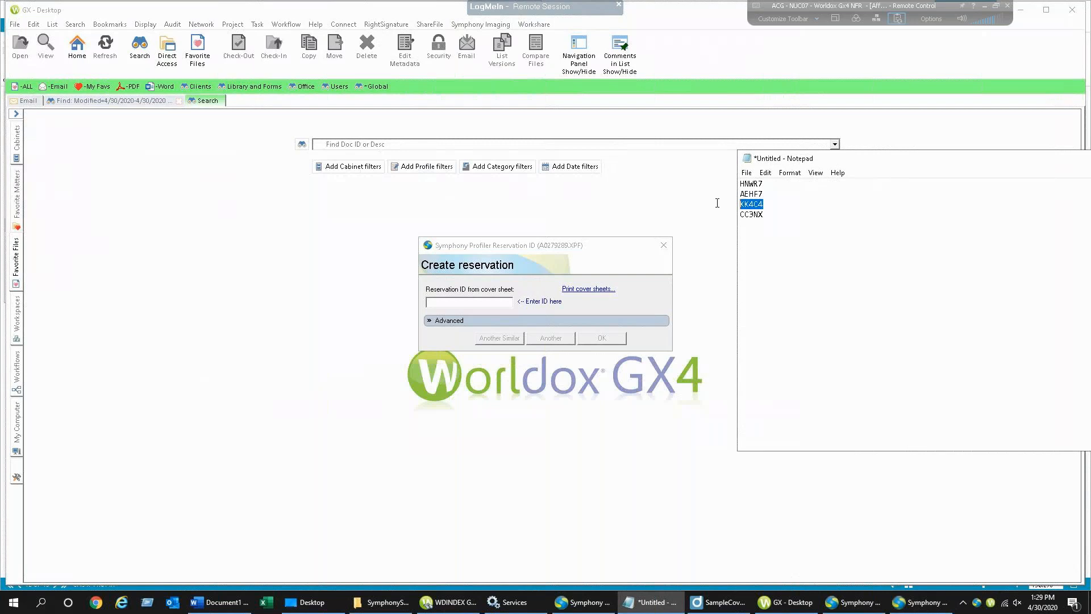
left_click(465, 303)
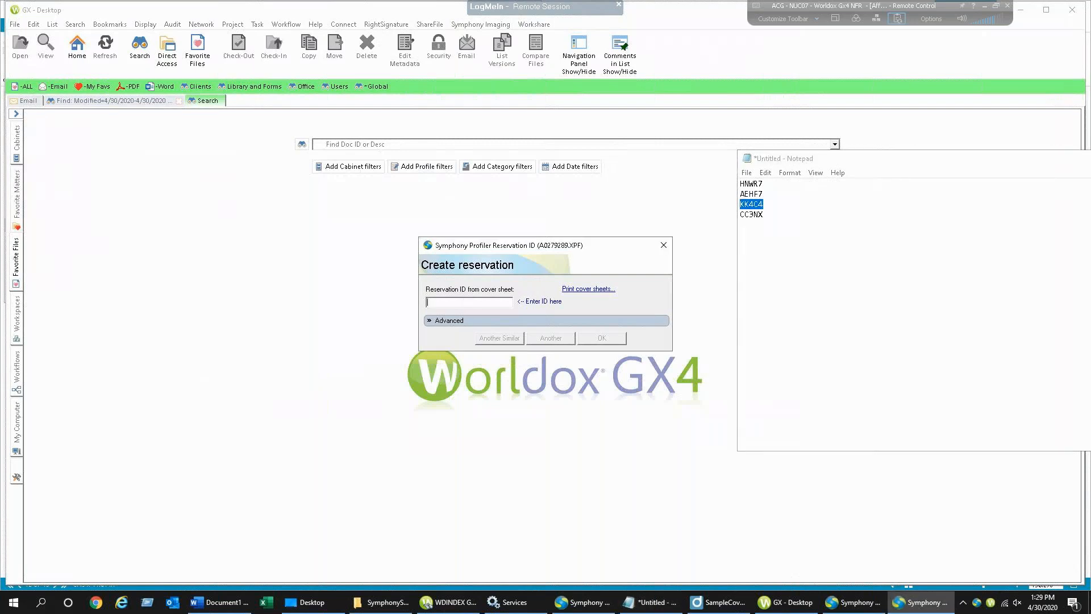
key("ctrl+v")
left_click(506, 341)
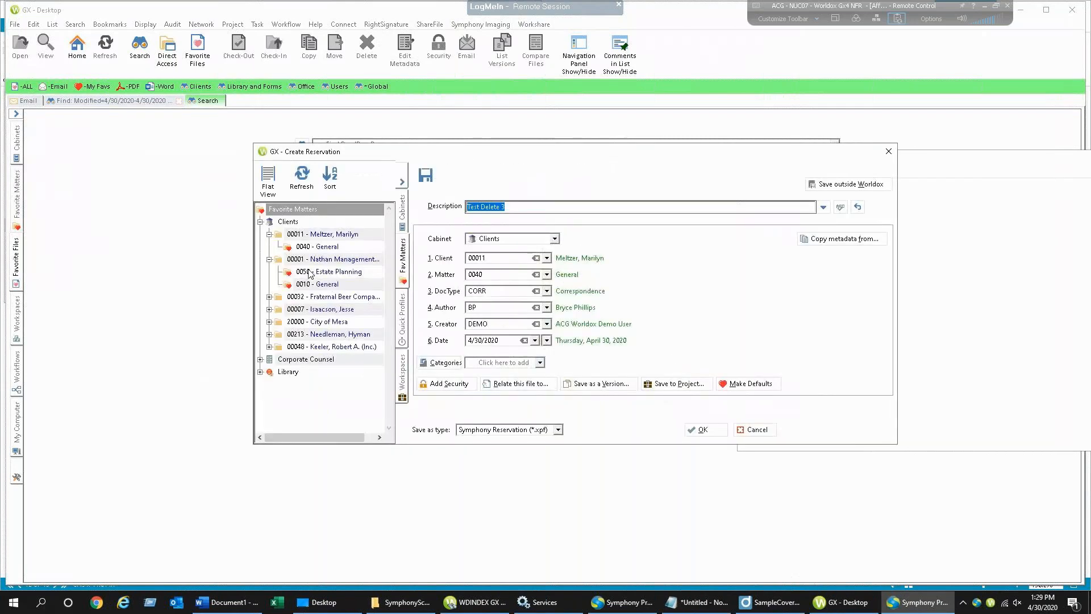
Edit the description carried over from "Test Delete 3" for the fourth reservation and accept its profile
left_click(527, 209)
left_click(700, 430)
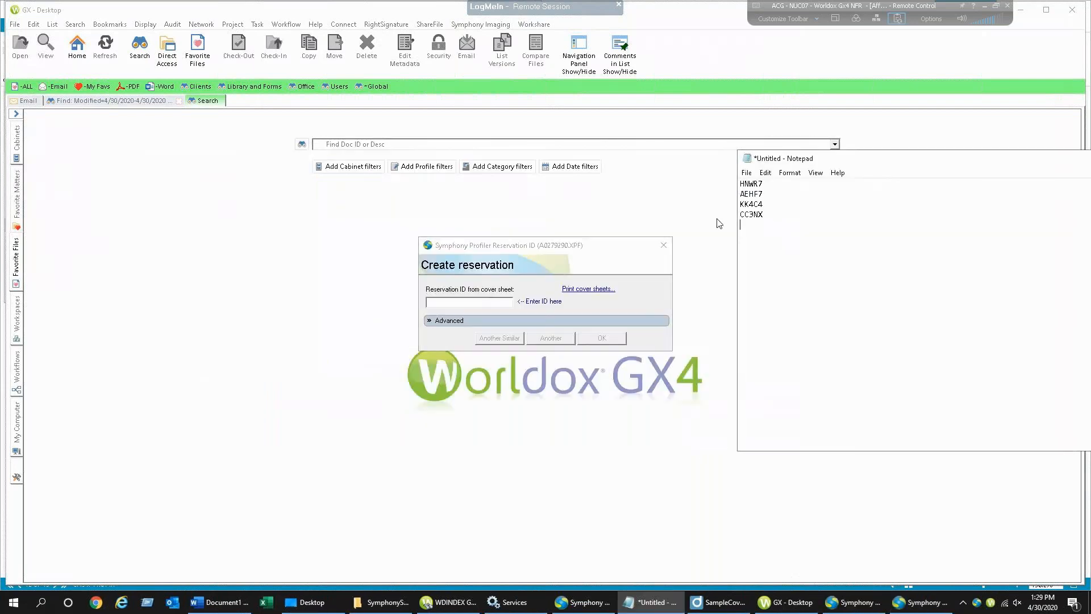
Copy CC3NX from the Notepad list, enter it as the last reservation ID, and finish creating reservations
left_click(830, 603)
left_click(651, 603)
left_click(778, 393)
left_click(651, 602)
left_click_drag(784, 215, 715, 210)
key("ctrl+c")
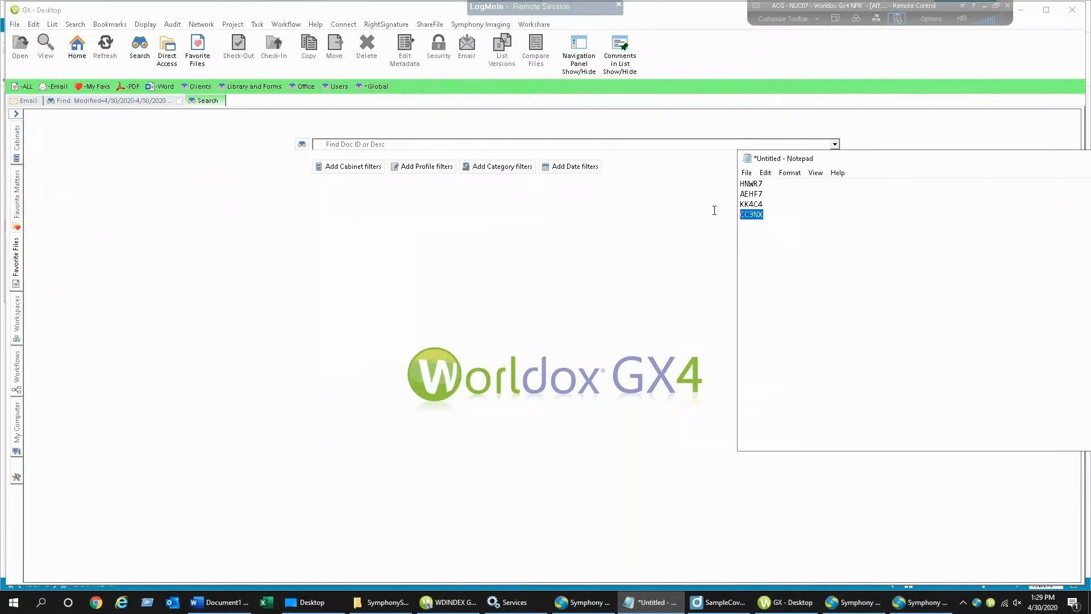
left_click(917, 605)
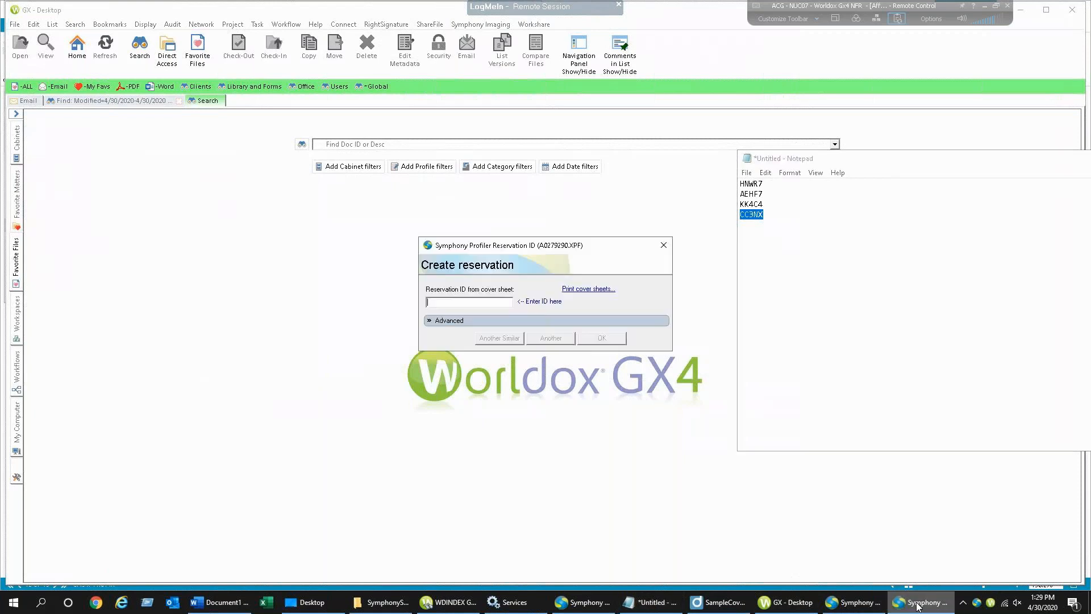
left_click(452, 301)
key("ctrl+v")
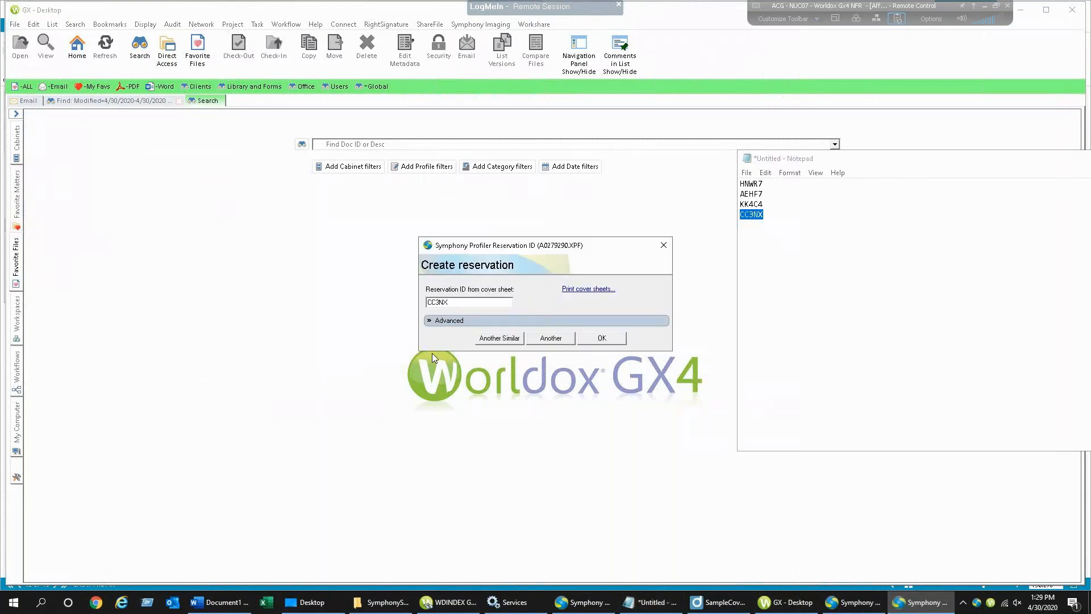
left_click(602, 338)
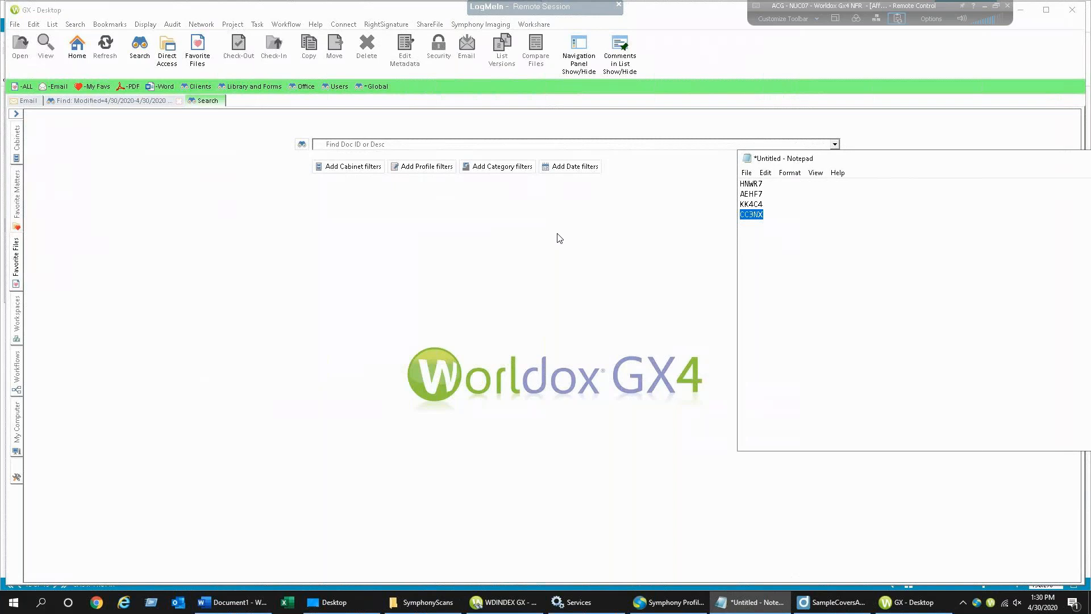
left_click_drag(842, 160, 732, 152)
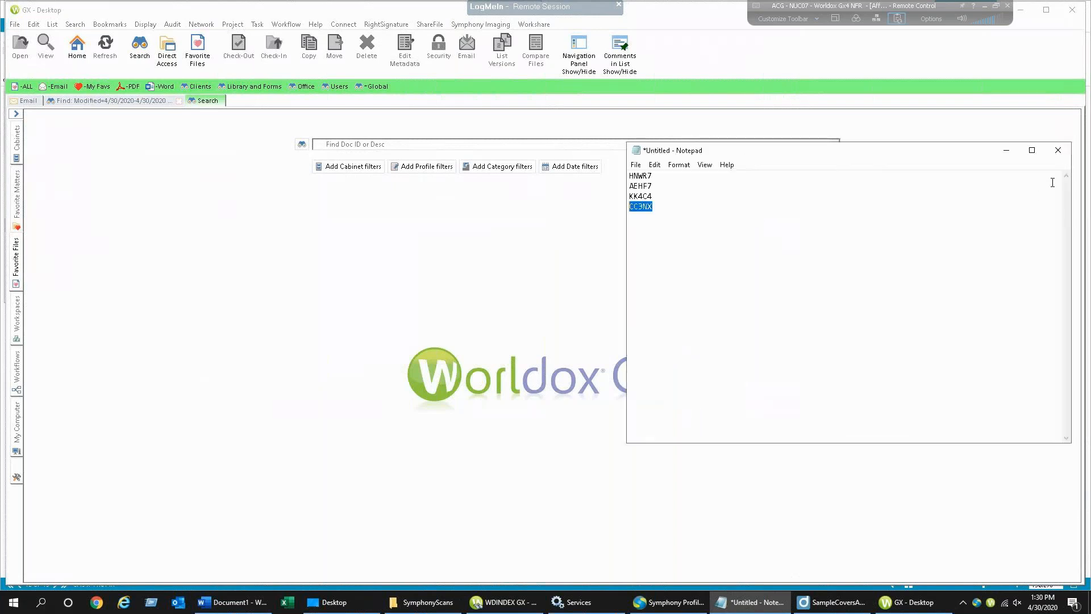
left_click(1058, 151)
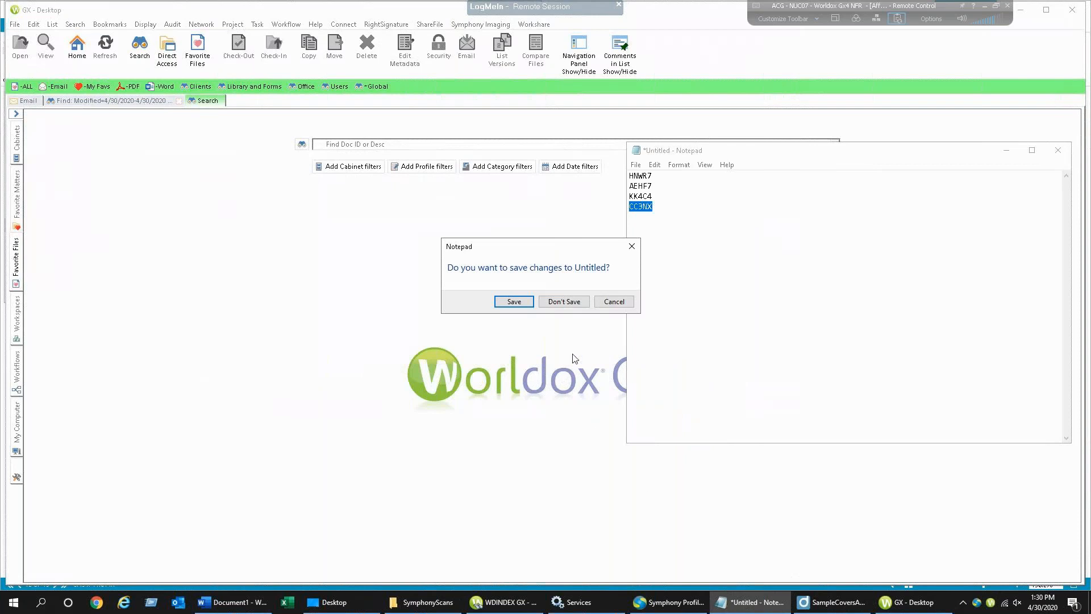
left_click(617, 302)
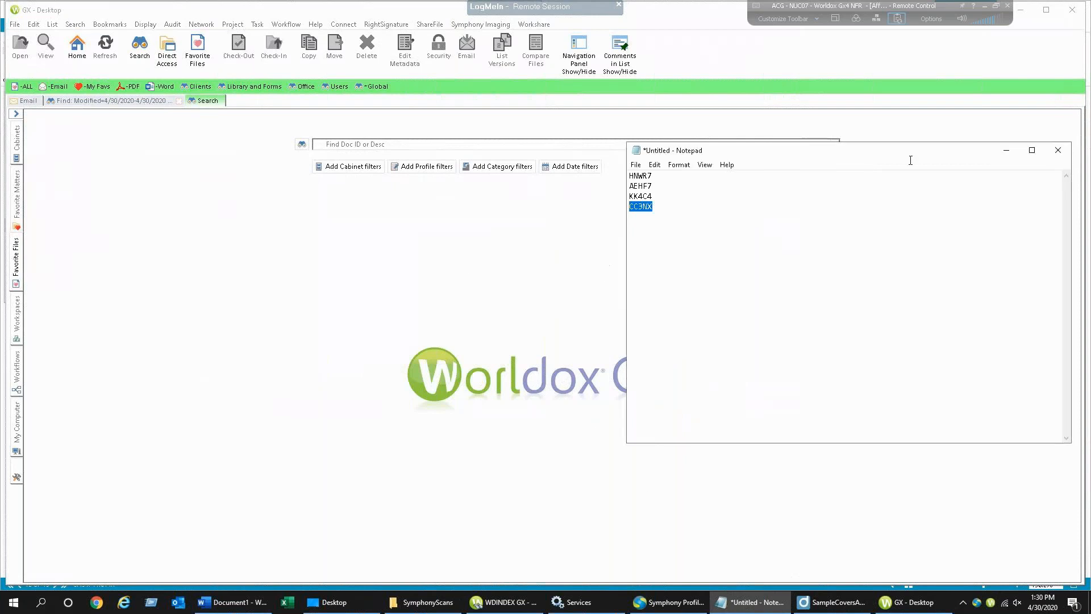
Minimize Notepad, save SampleCoversAndDocuments01.pdf into the SymphonyScans folder from pdfDocs, and minimize the PDF
left_click(1007, 151)
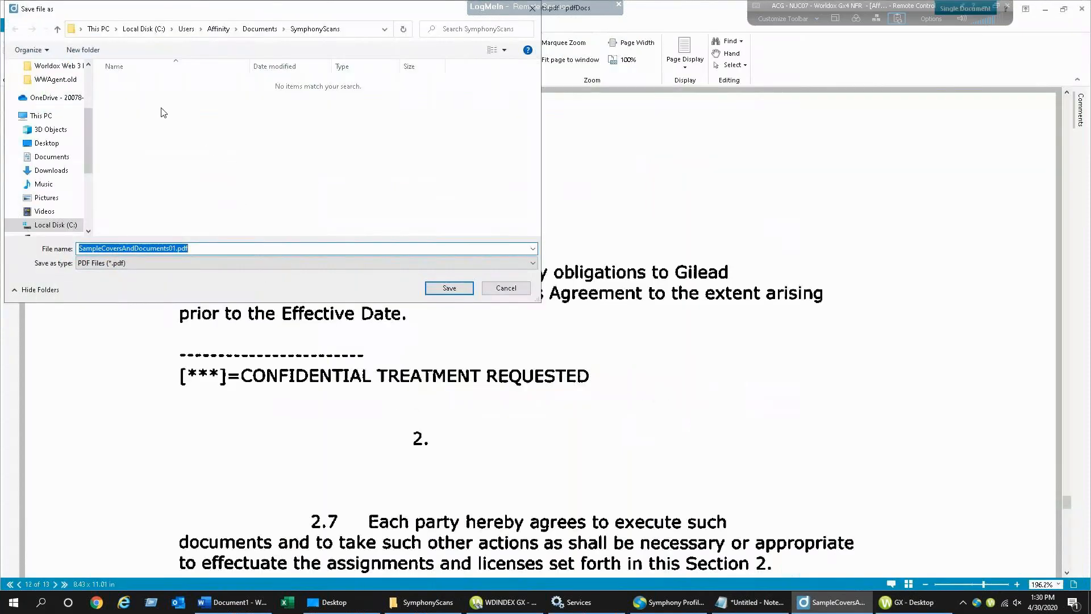
left_click(448, 289)
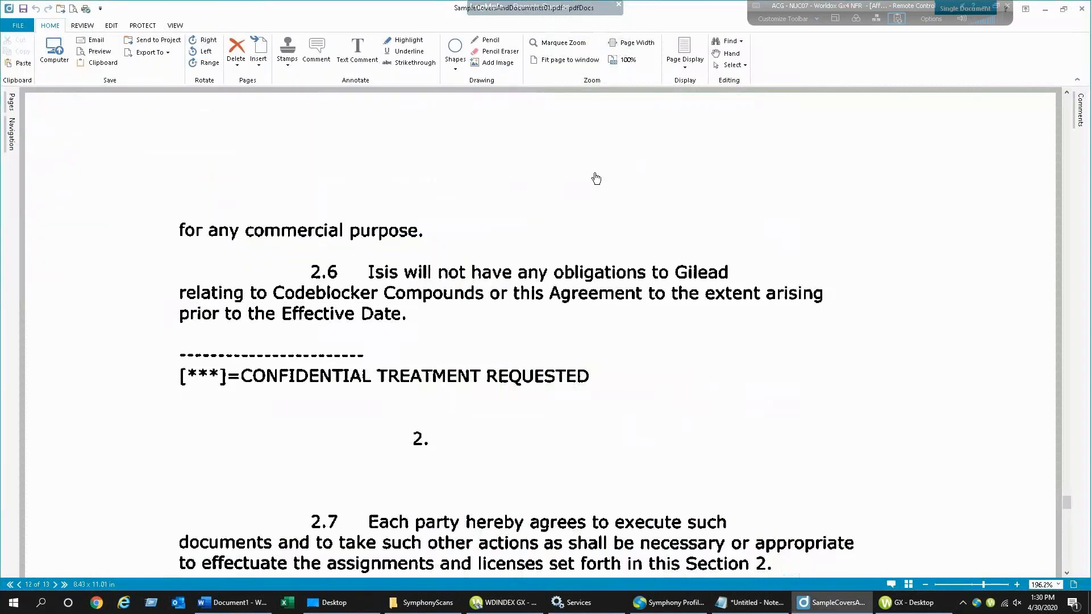
left_click(1046, 10)
Switch to Symphony Profiler Processor and process the pending reservations immediately
left_click(668, 601)
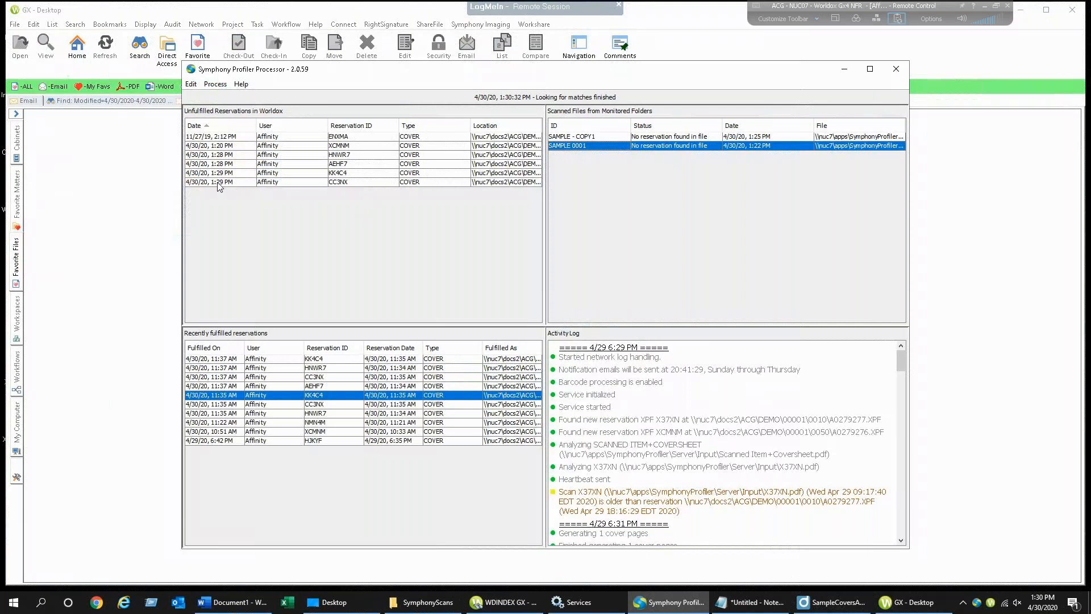
left_click(216, 85)
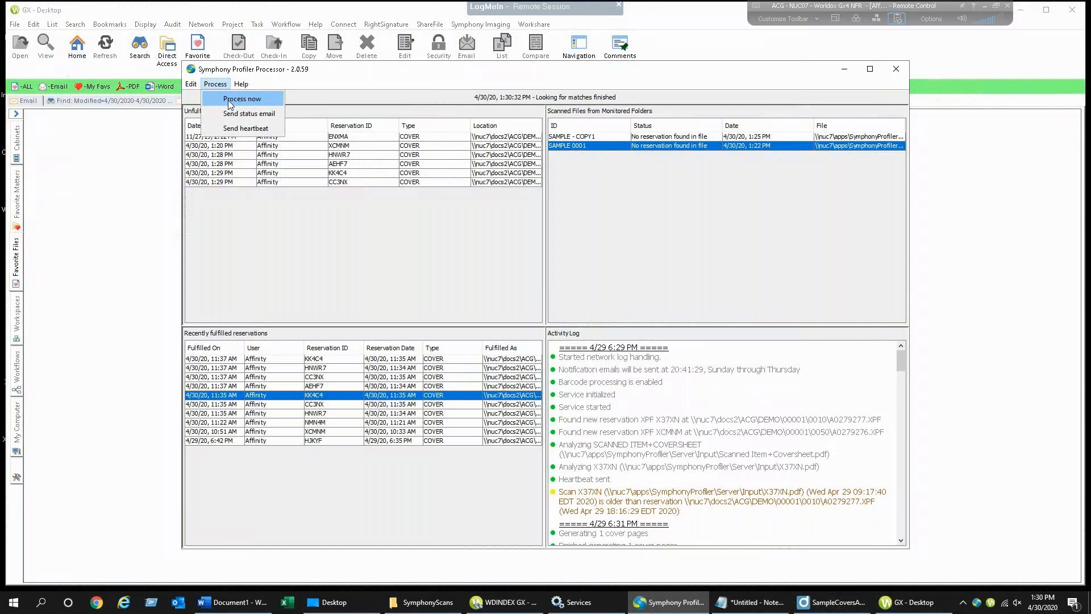
left_click(231, 100)
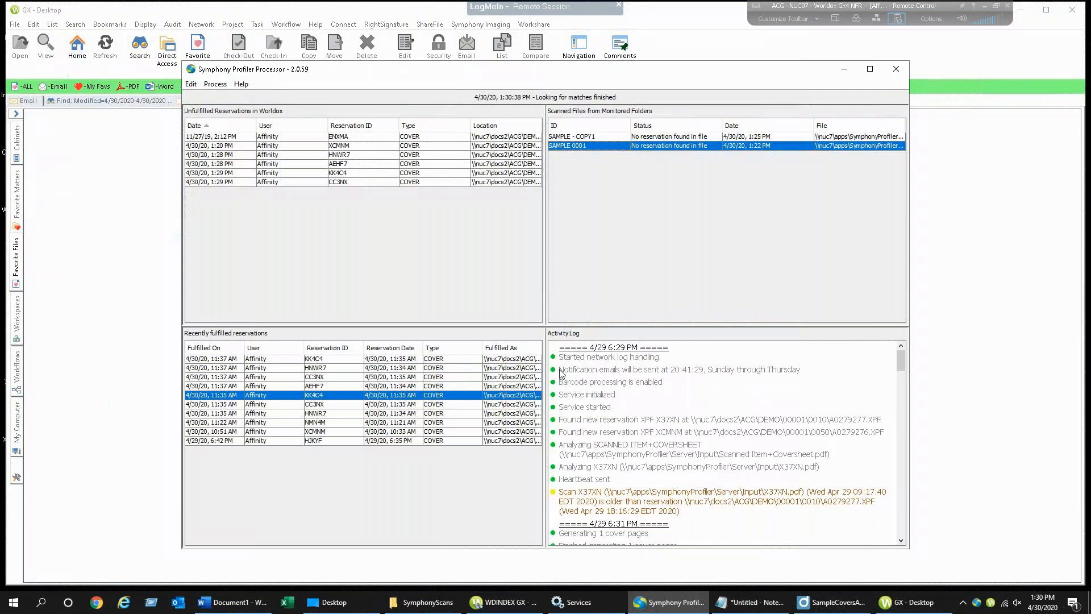
Check the newest entries in the Processor's activity log and process the reservations once more
scroll(900, 529, "down", 2)
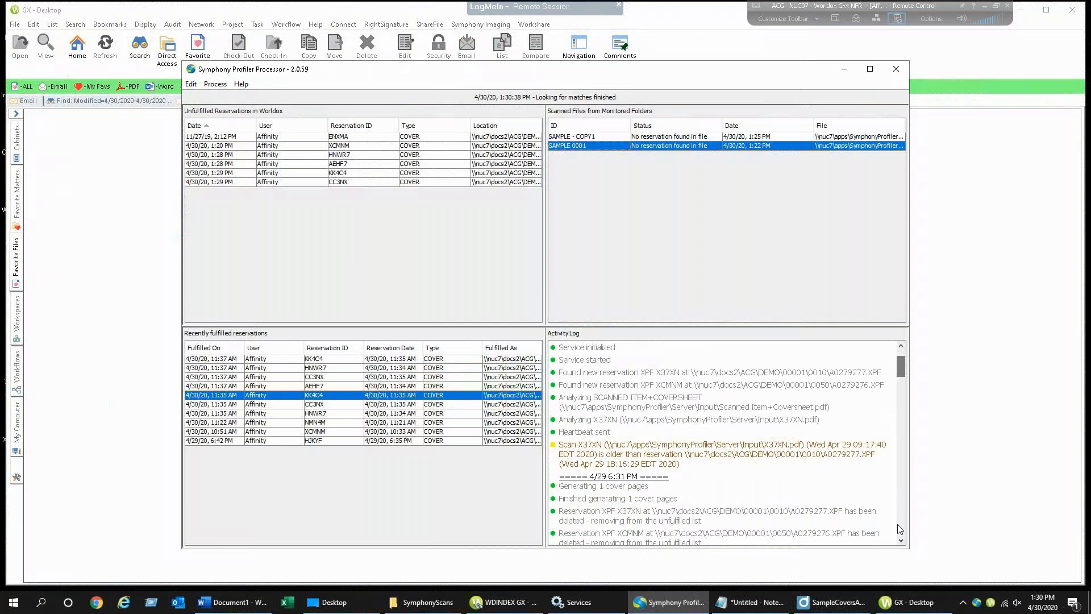
left_click(897, 524)
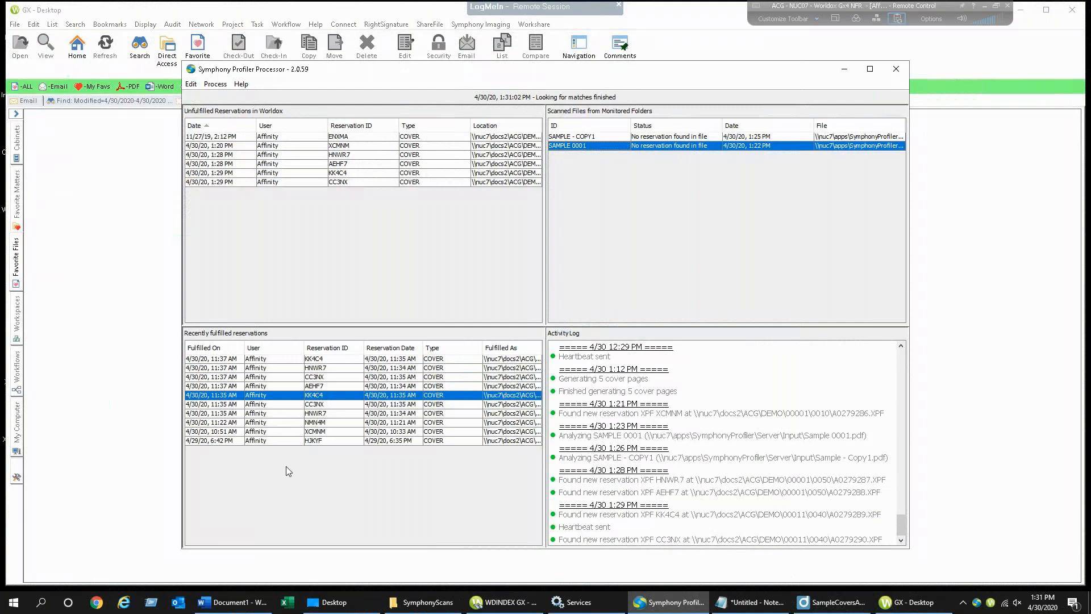
left_click(216, 85)
left_click(242, 99)
Open the filed document A0279285.PDF from the recently fulfilled reservations and read through its pages
left_click(217, 369)
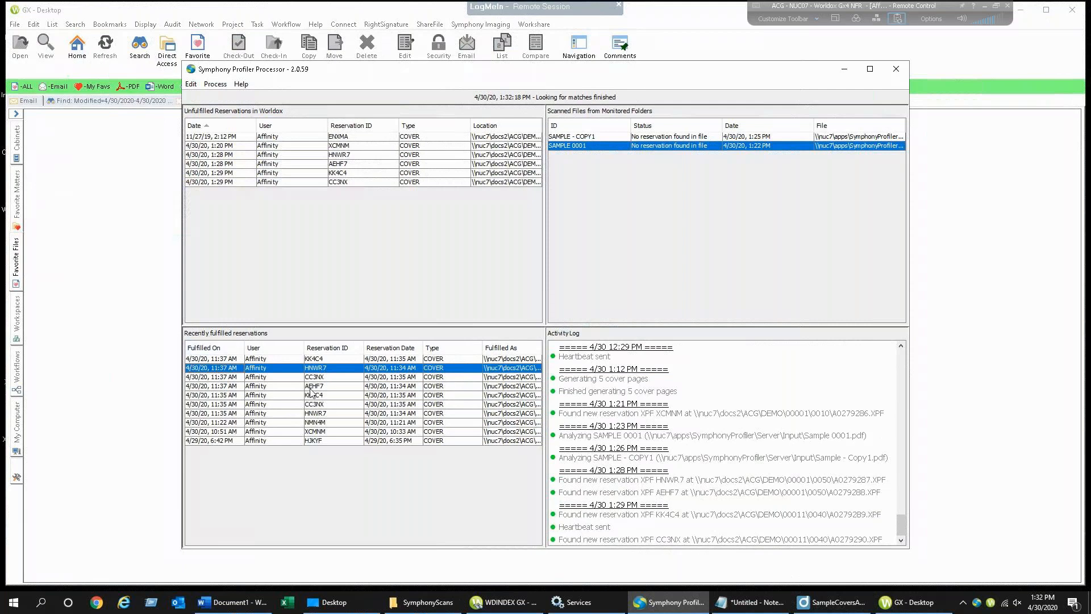
left_click(224, 378)
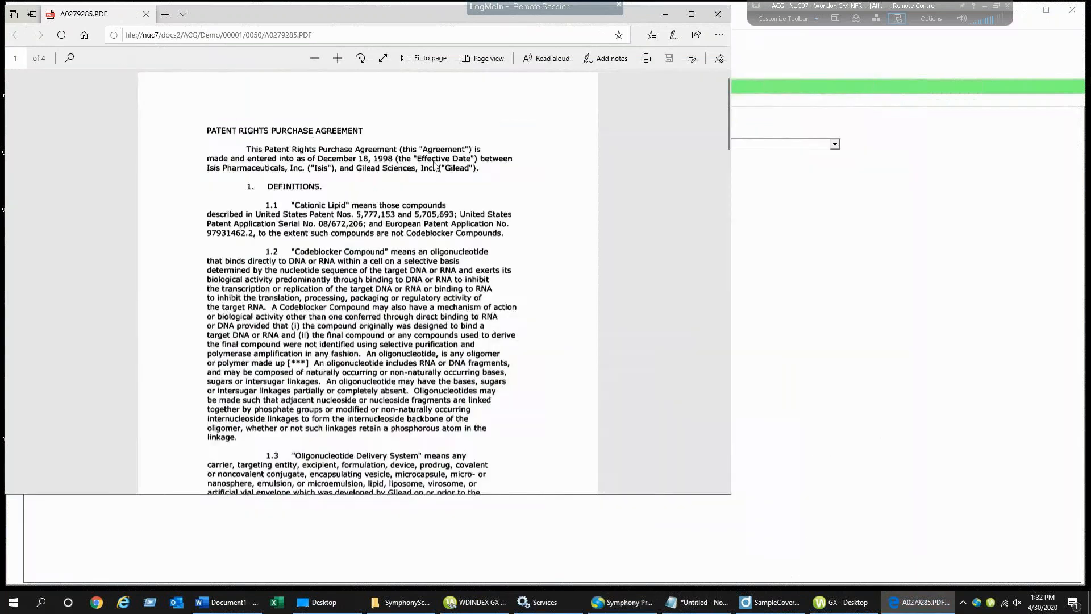
left_click_drag(341, 13, 413, 45)
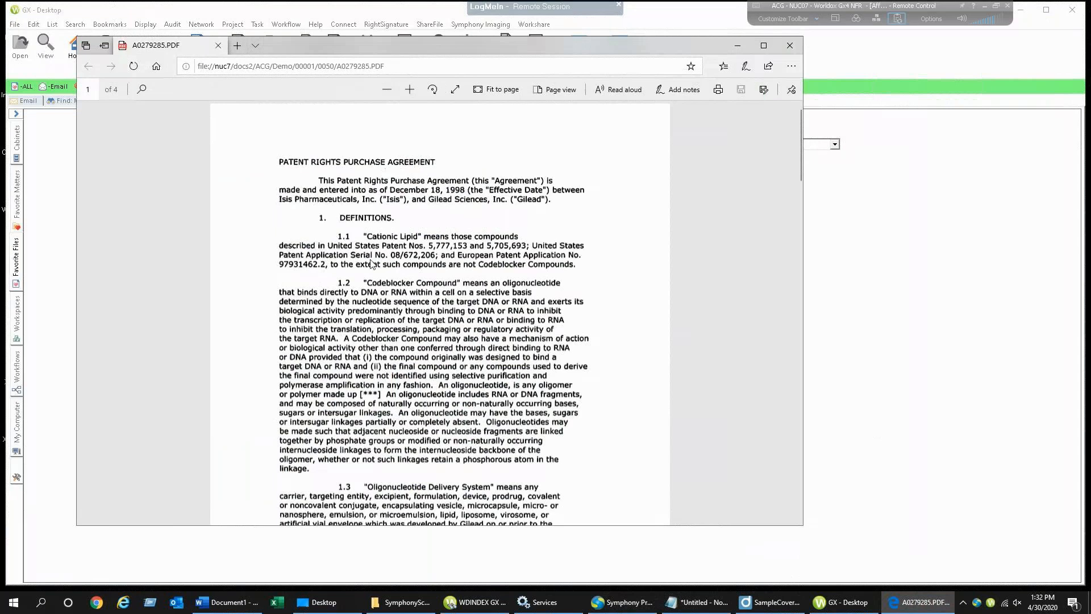
scroll(405, 325, "down", 15)
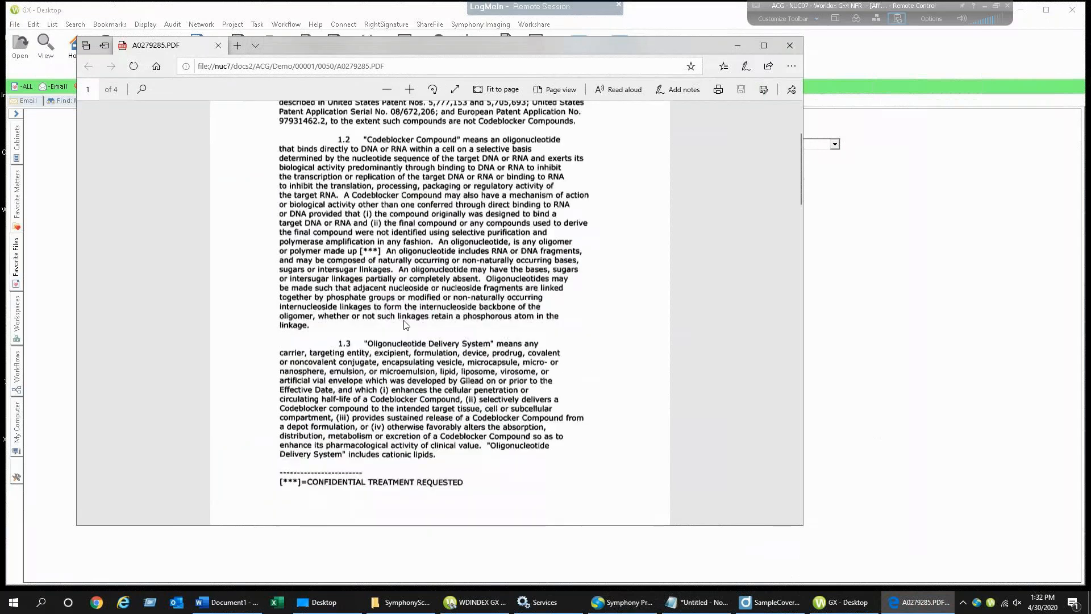
scroll(405, 324, "down", 15)
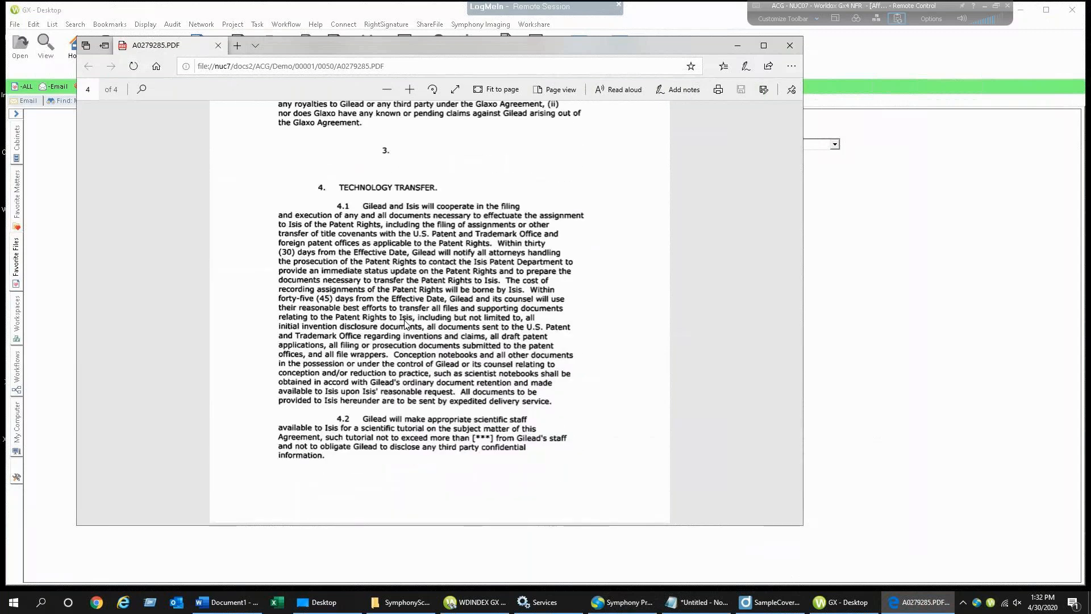
scroll(405, 325, "up", 20)
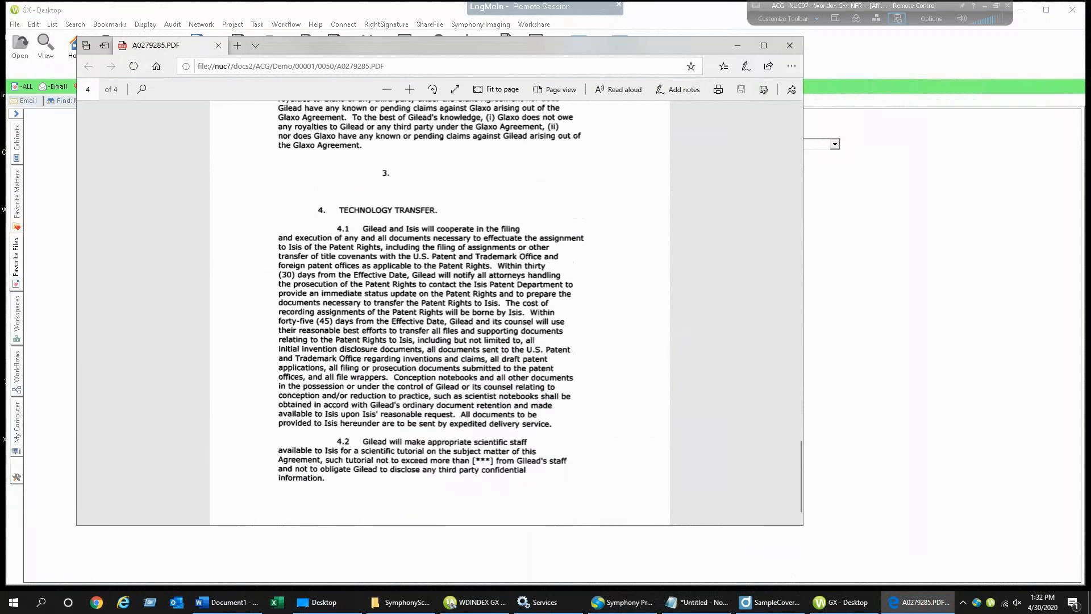
Close the PDF and rerun the Worldox search for files modified on 4/30/2020 with all cabinets included
scroll(506, 314, "up", 1)
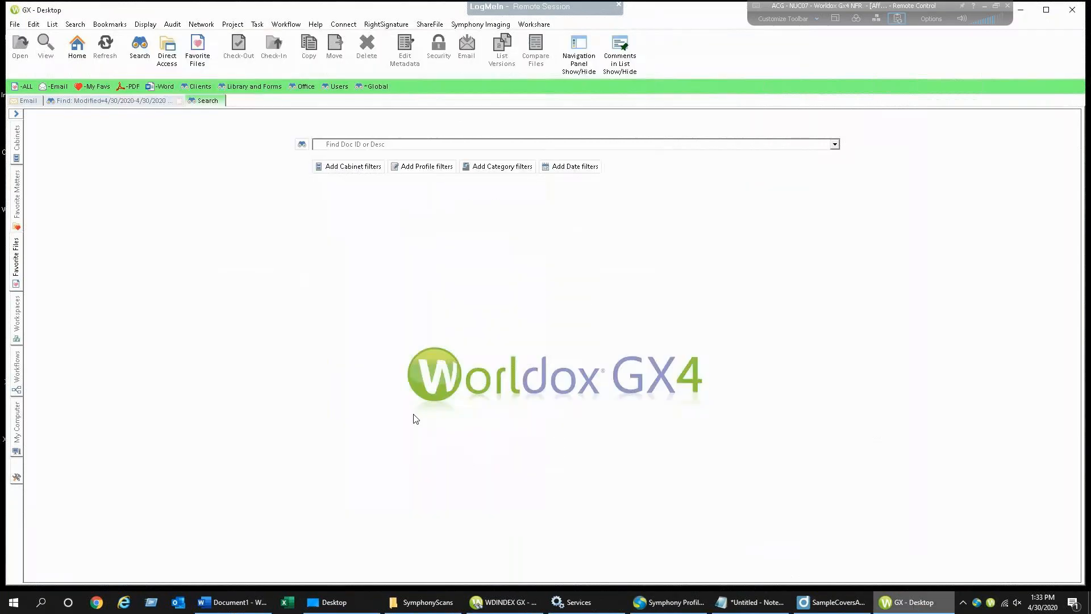
left_click(94, 104)
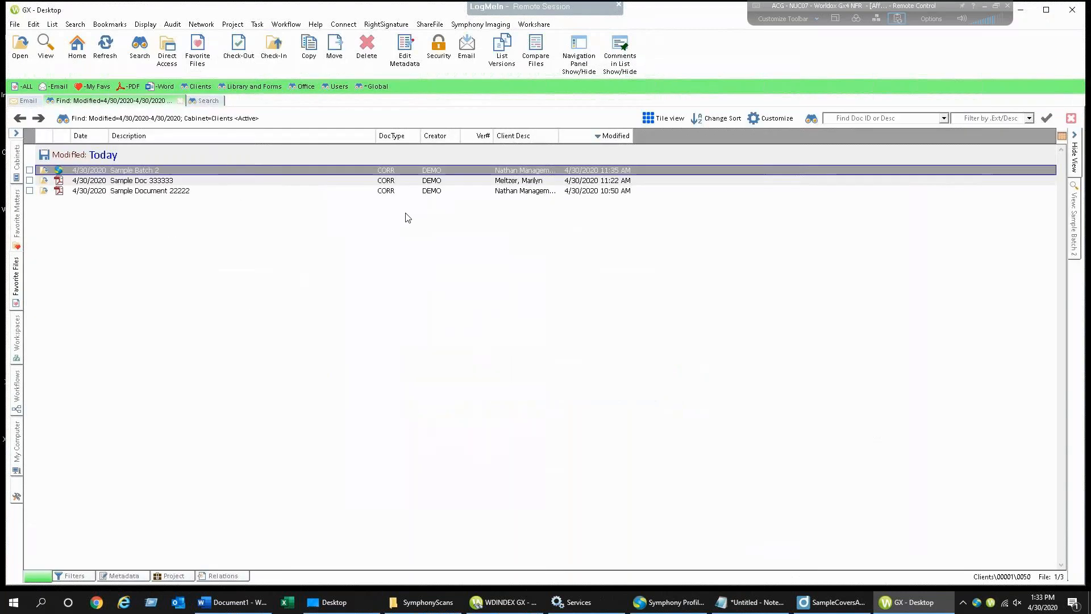
left_click(175, 51)
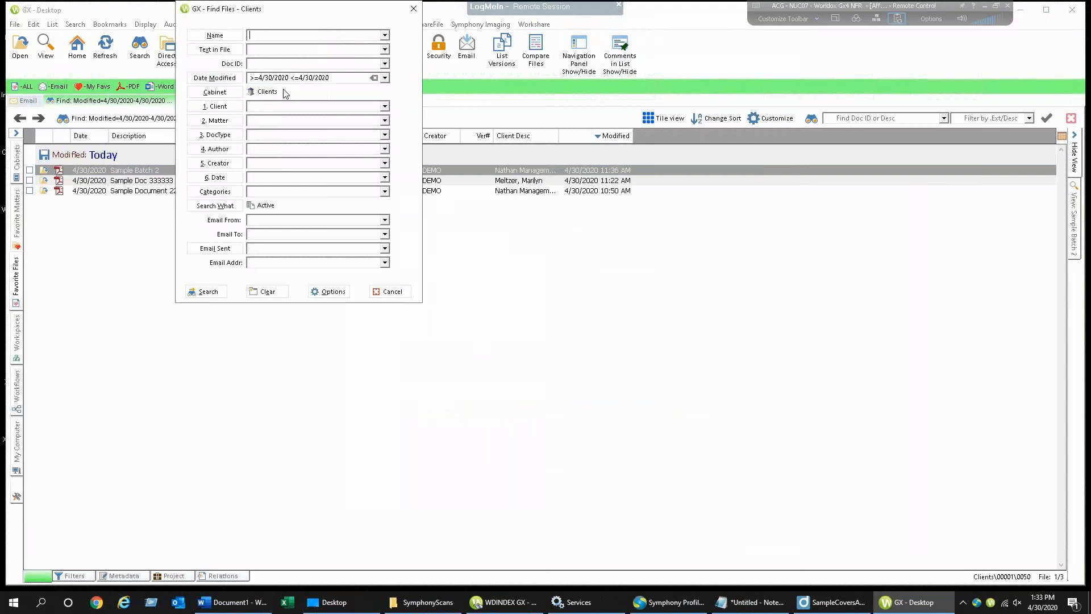
left_click(227, 96)
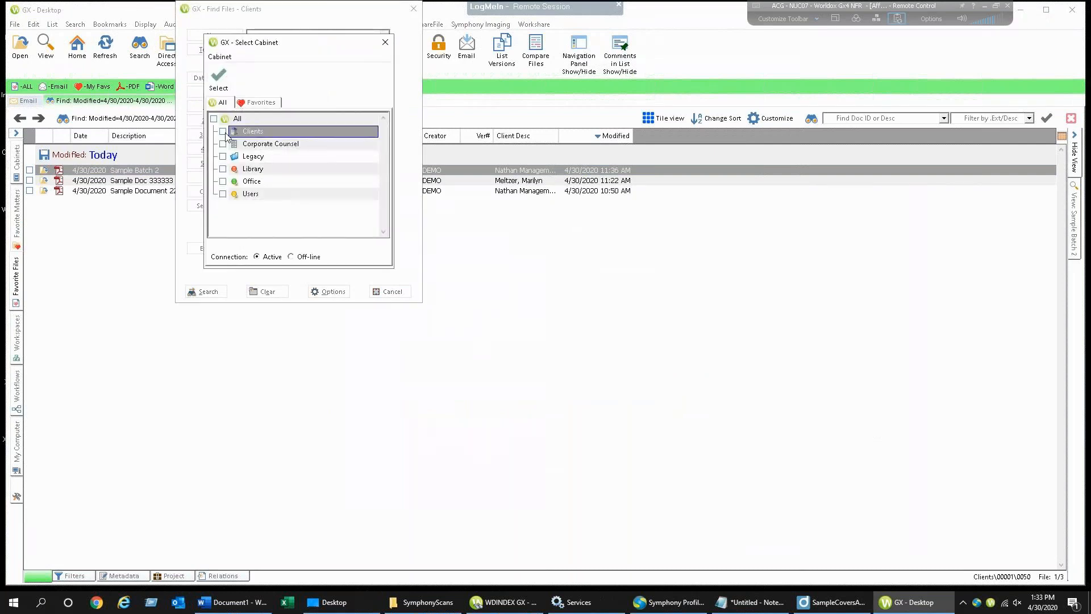
left_click(220, 93)
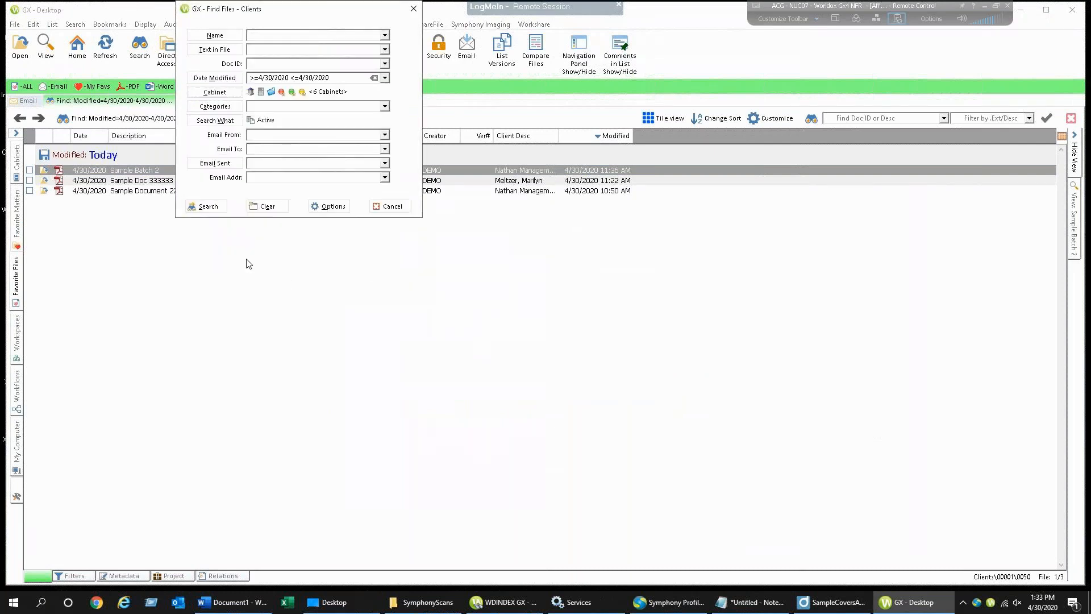
left_click(208, 207)
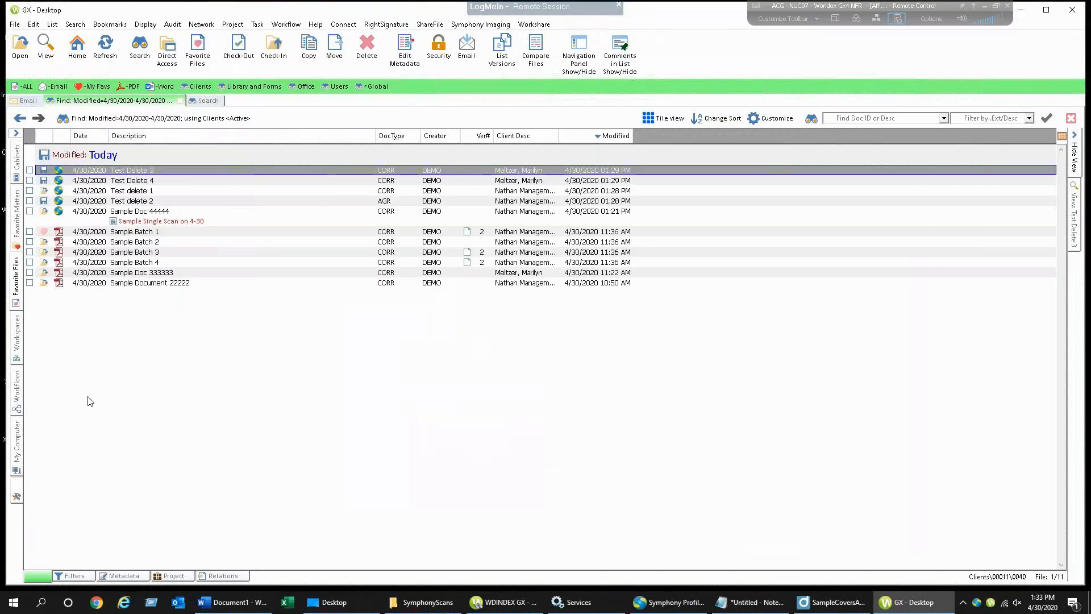
Examine the Sample Batch 1 to 4 entries in the search results, including their version, client and modified details
left_click(130, 245)
left_click(98, 262)
key("Up")
key("Up")
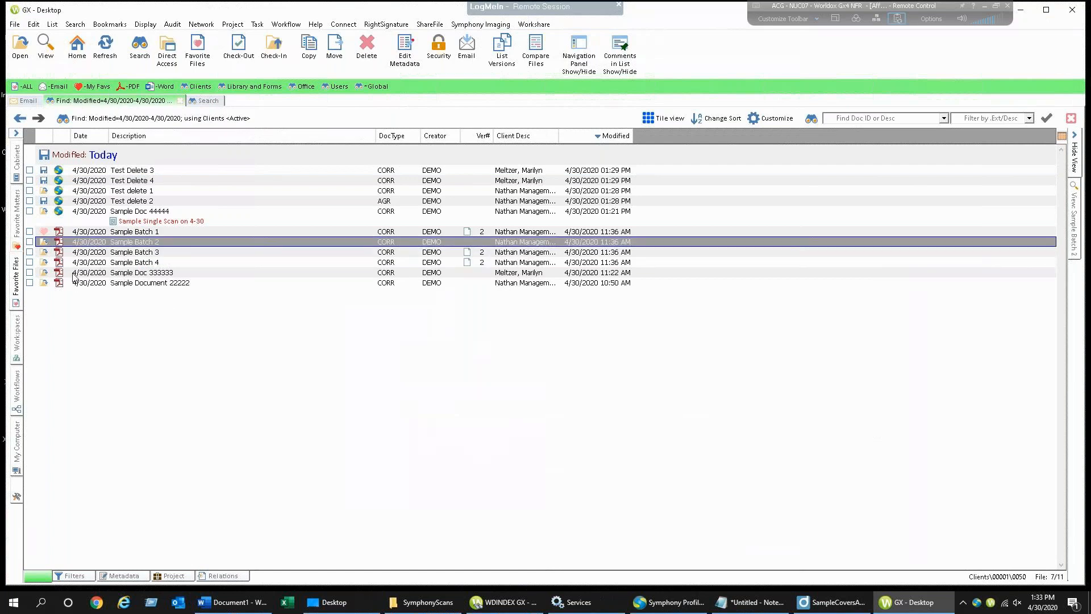
left_click(94, 247)
left_click(596, 245)
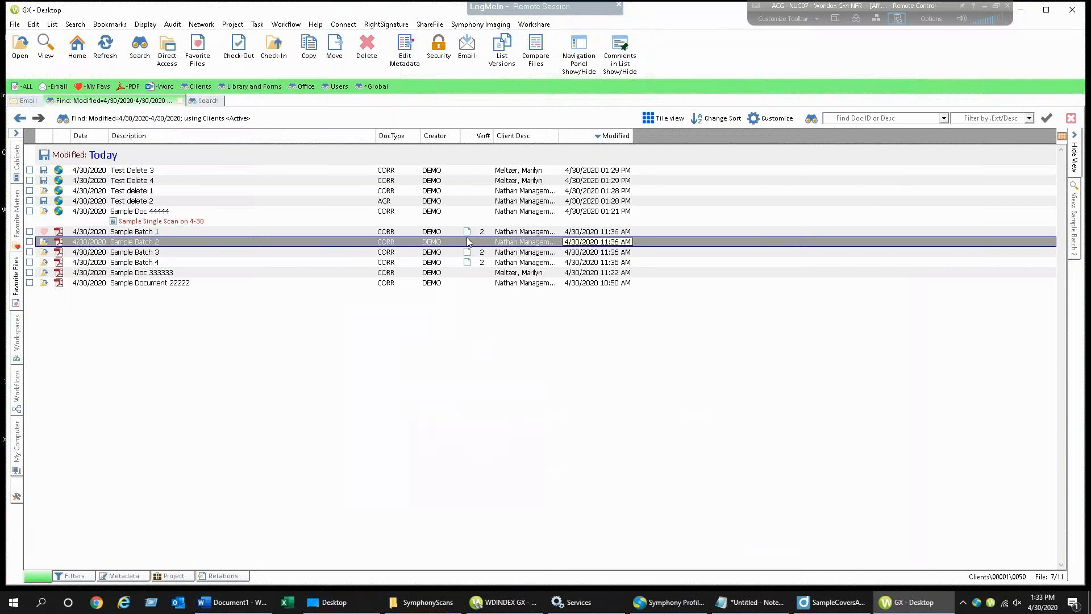
left_click(552, 245)
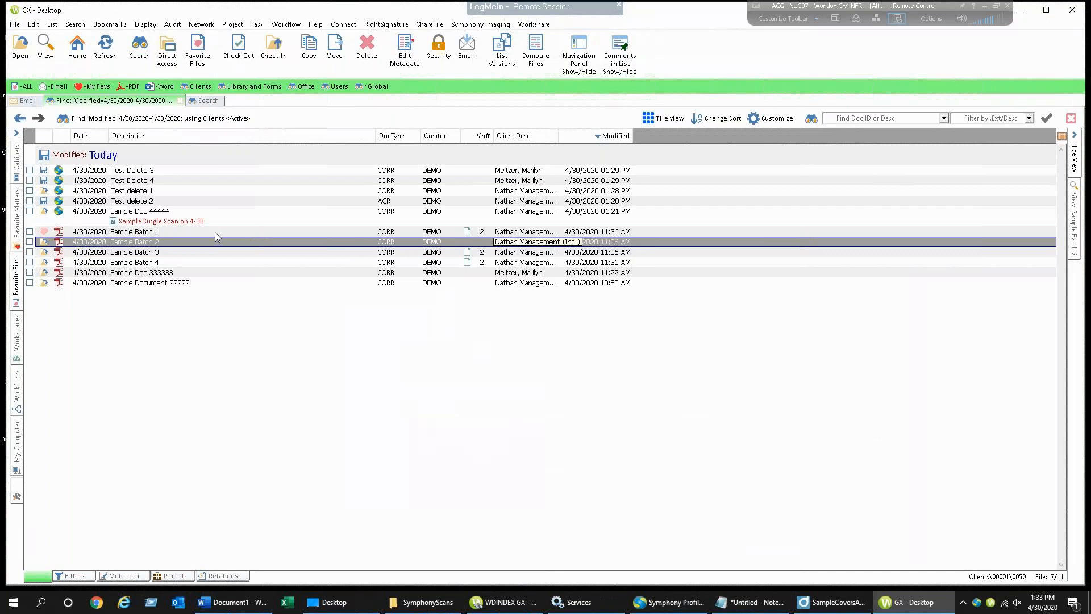
key("Home")
left_click(114, 253)
left_click(104, 282)
left_click(115, 263)
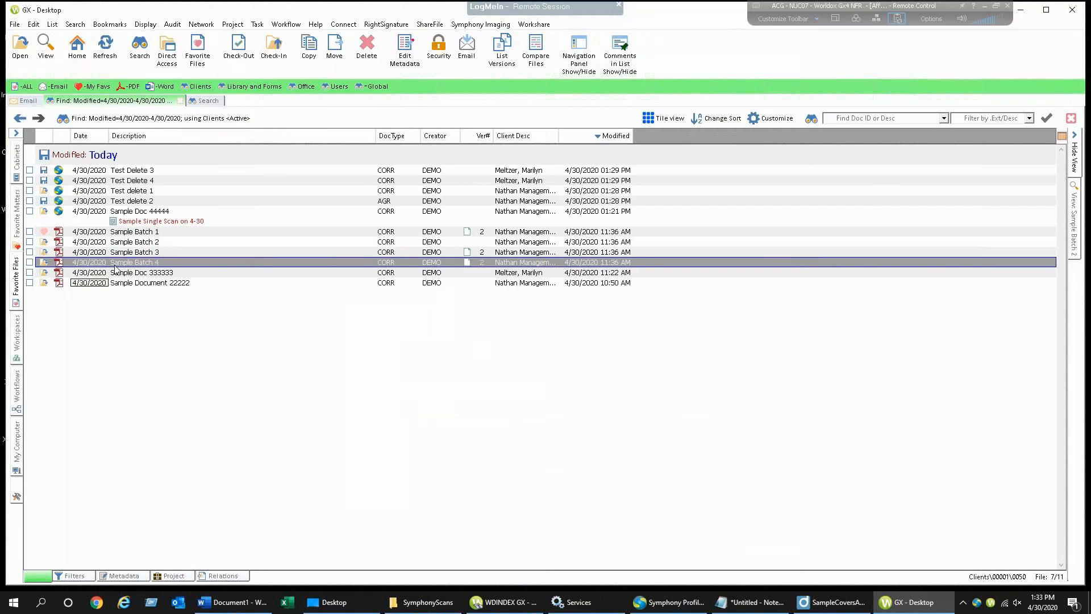
Open the Sample Batch 4 document from the search results, check its first page, and close it
left_click(84, 263)
double_click(84, 266)
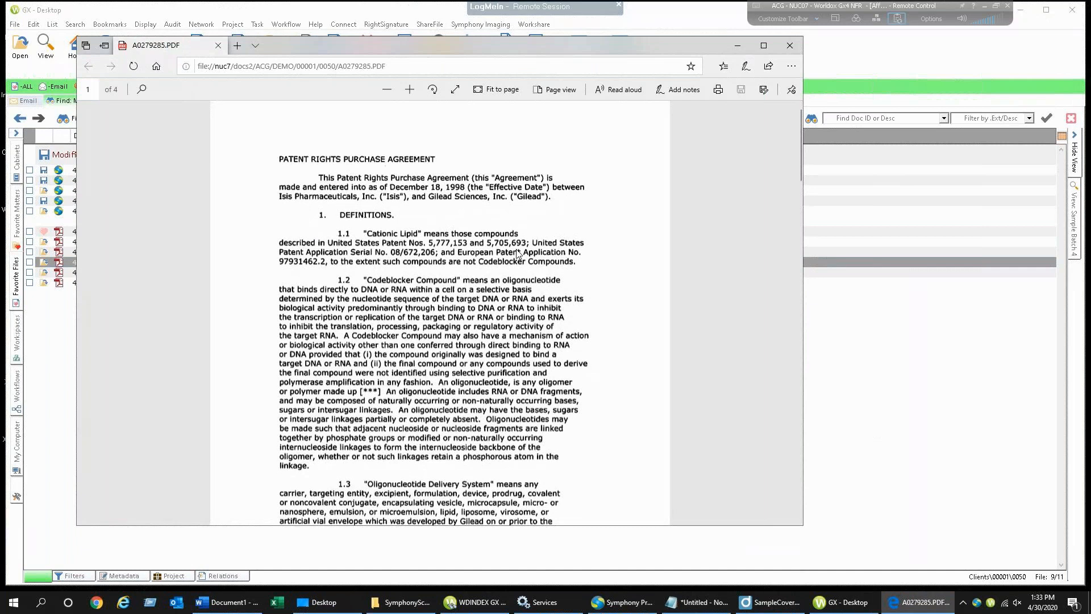
scroll(483, 372, "down", 10)
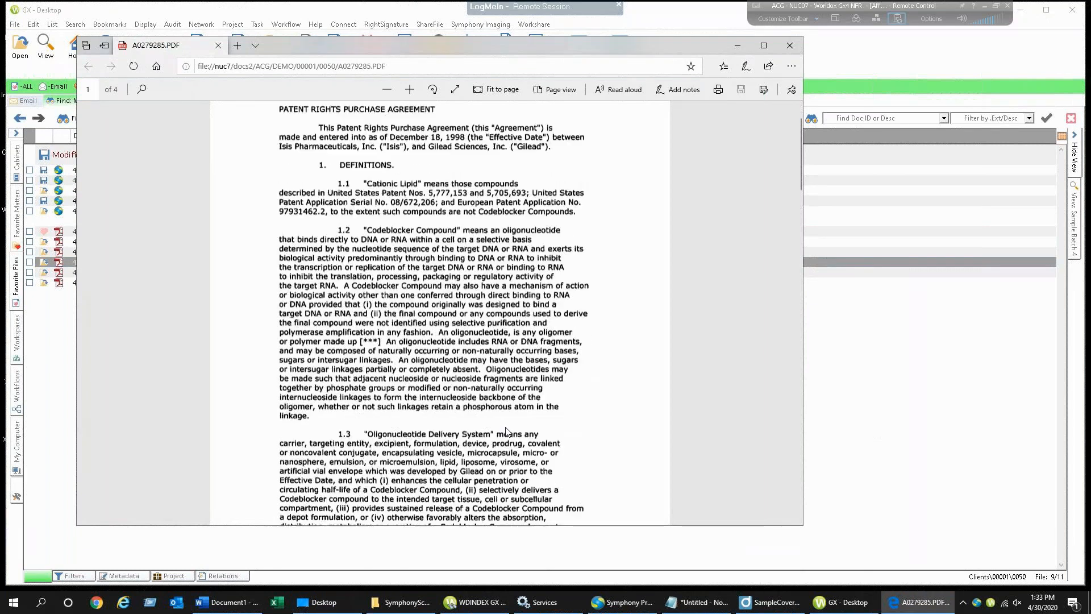
scroll(504, 492, "up", 10)
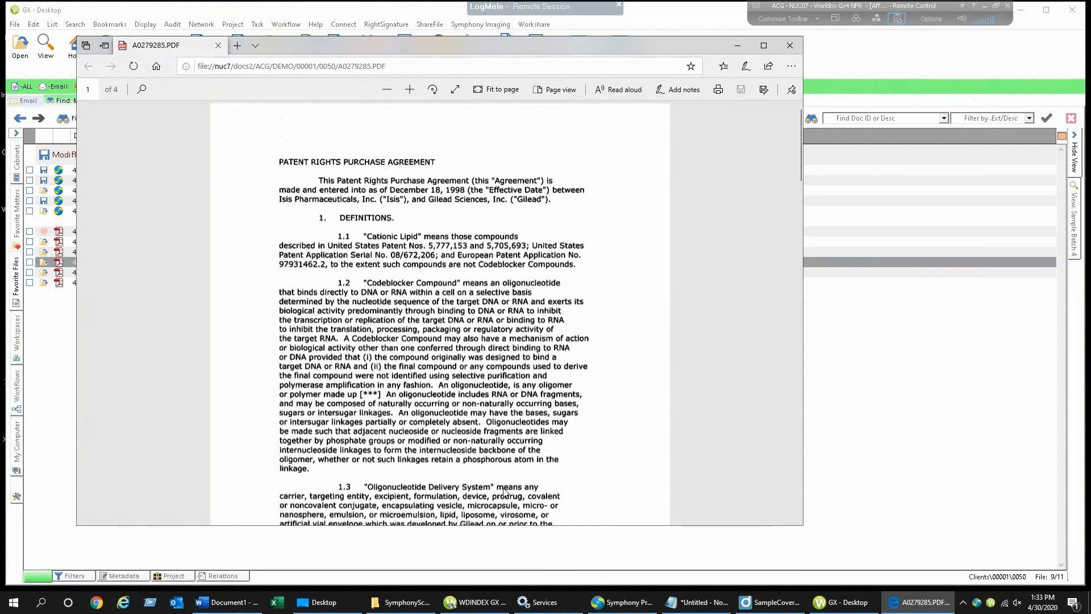
left_click(789, 44)
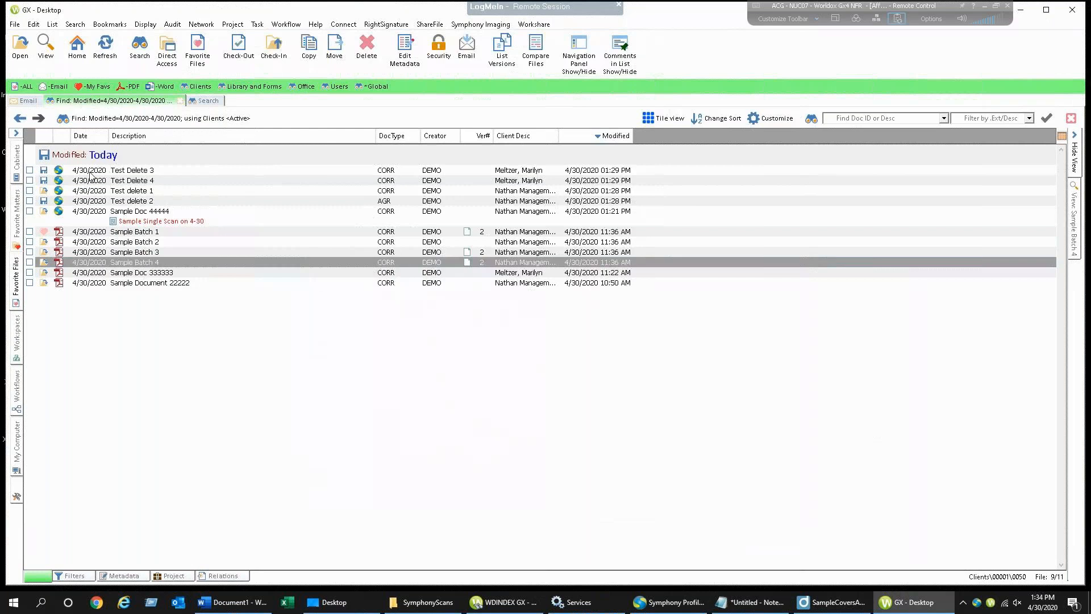
left_click(86, 212)
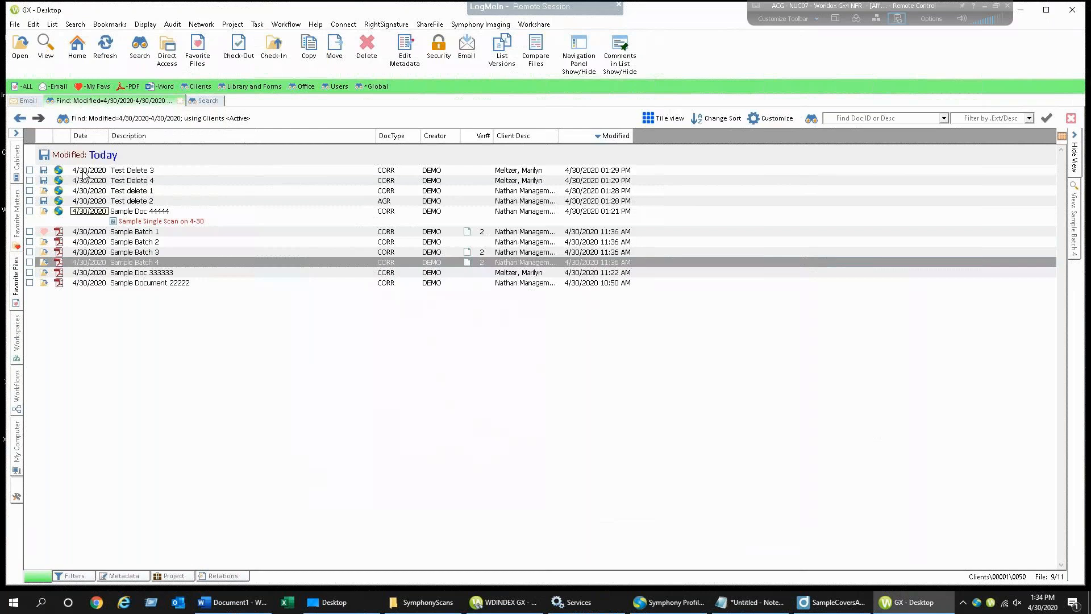